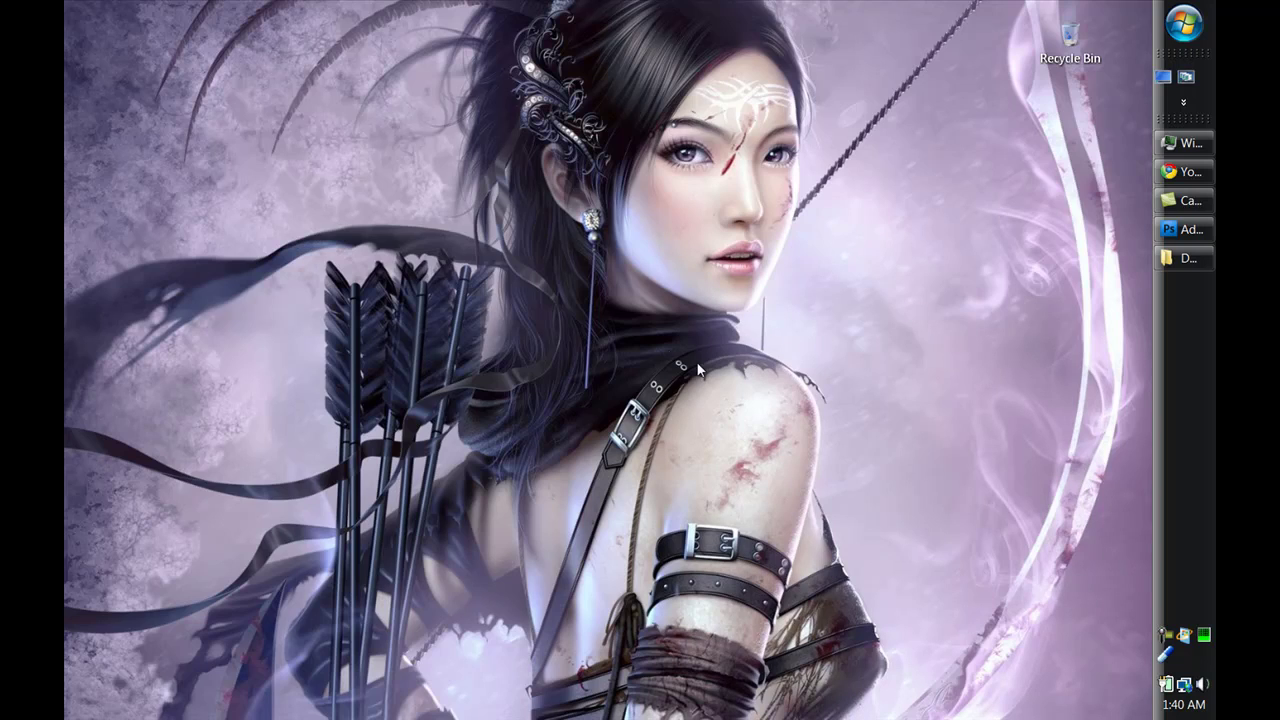
Switch to Photoshop, show the document's layer list and collapse Group 1.
{"action": "left_click", "coordinate": [1180, 230]}
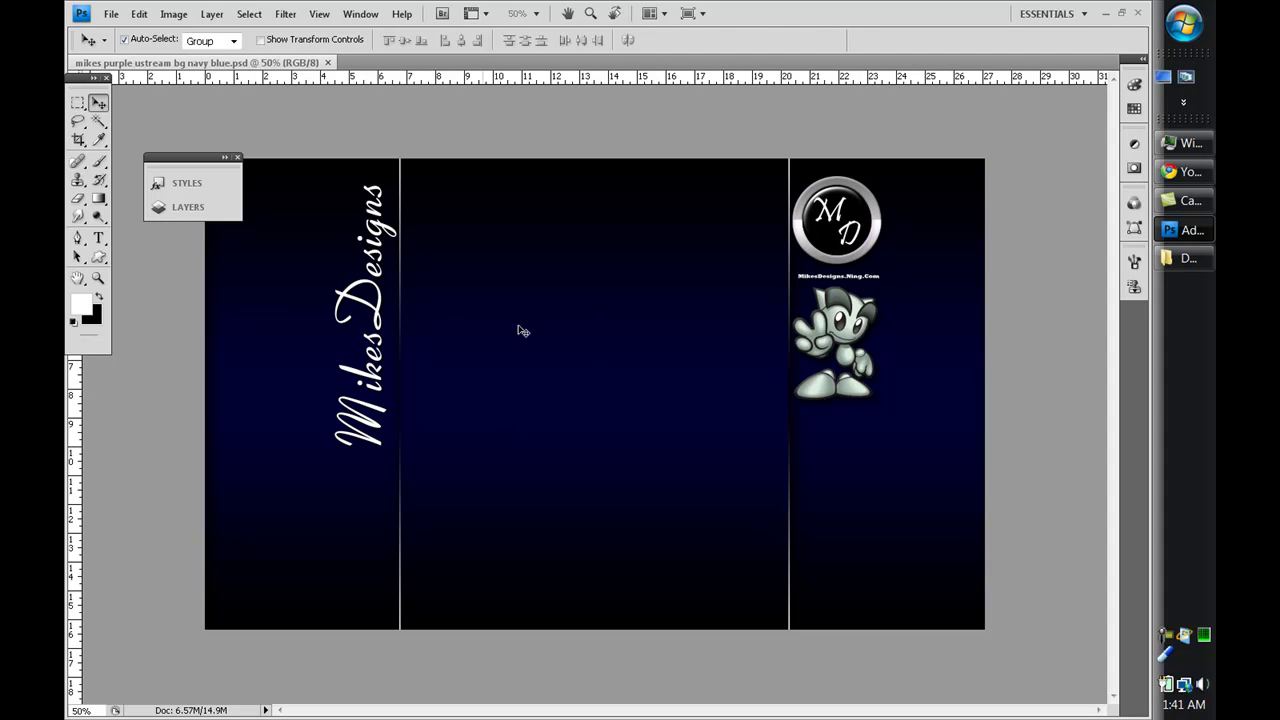
{"action": "left_click", "coordinate": [176, 209]}
{"action": "left_click", "coordinate": [178, 209]}
{"action": "left_click", "coordinate": [219, 211]}
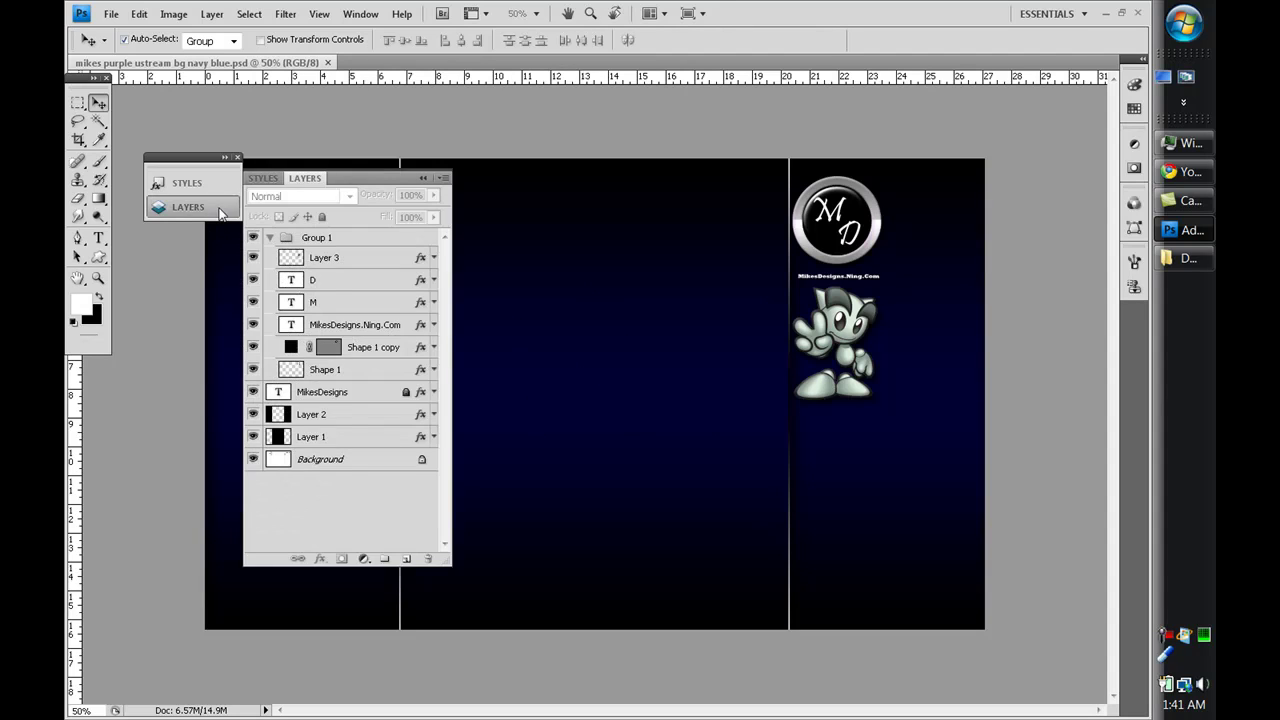
{"action": "left_click", "coordinate": [269, 238]}
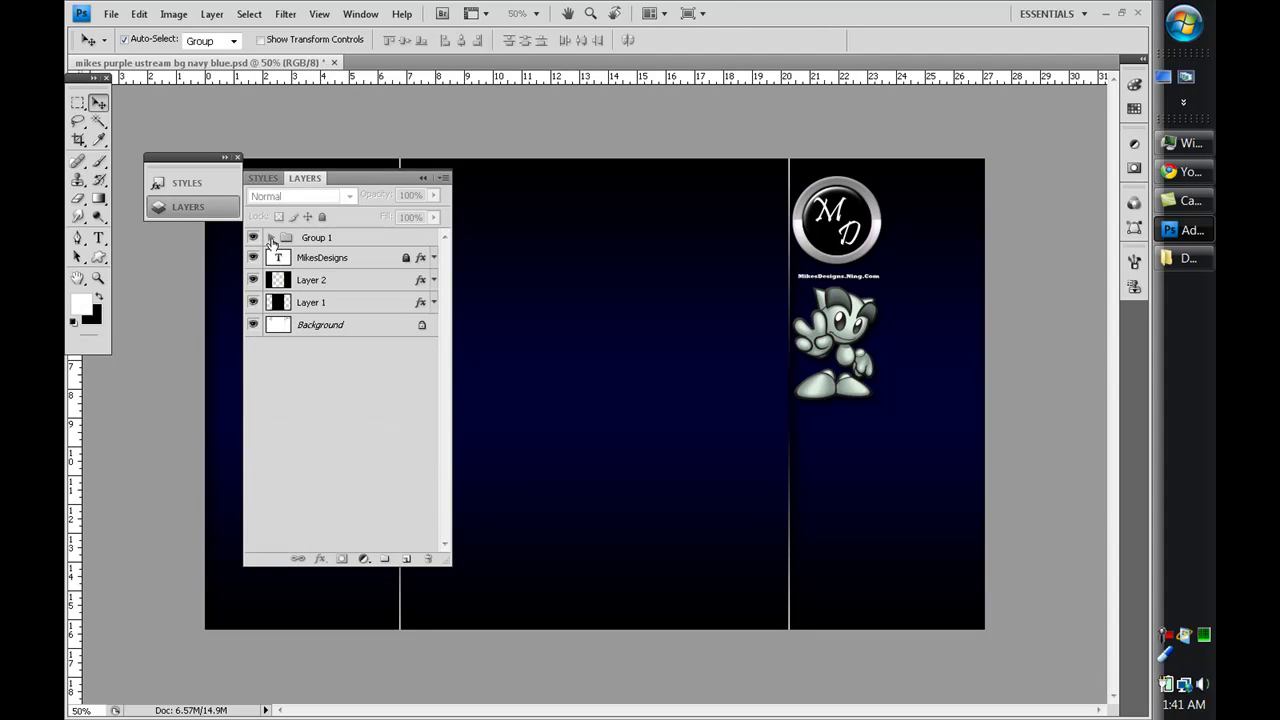
Open the Gradient Overlay gradient of Layer 1 for editing and save the current gradient as a new preset.
{"action": "double_click", "coordinate": [361, 303]}
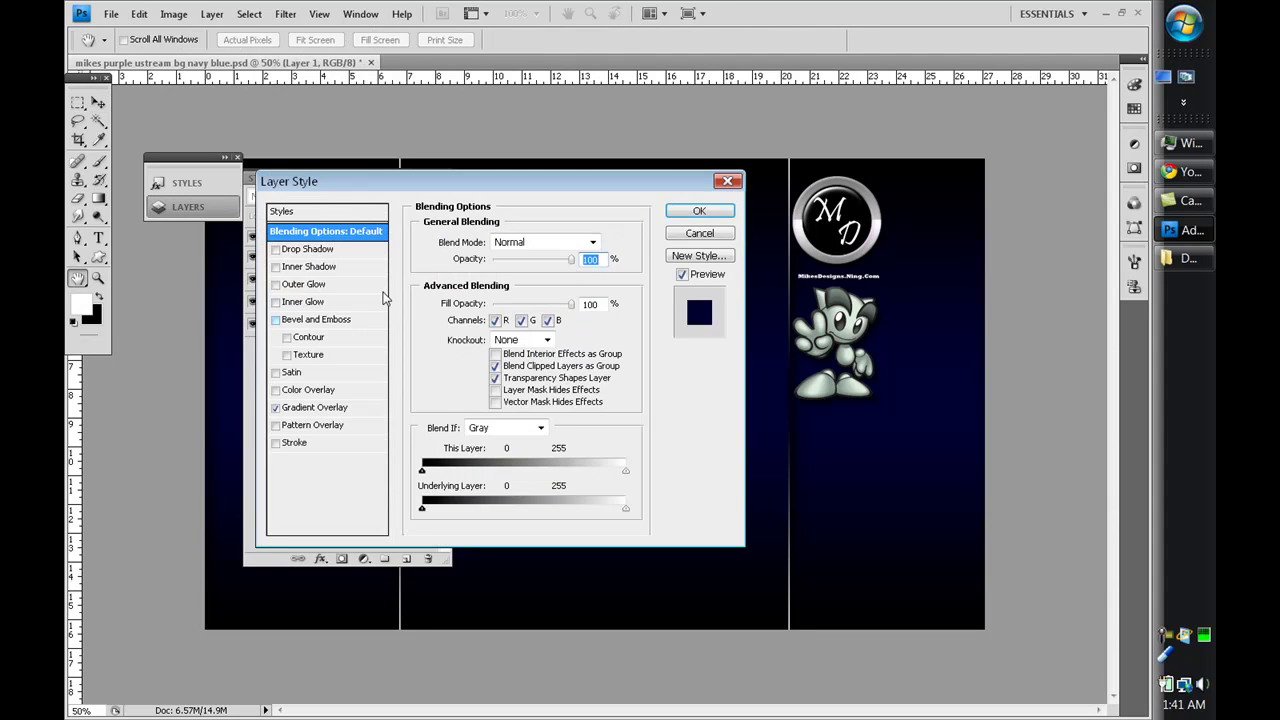
{"action": "left_click_drag", "start_coordinate": [350, 186], "coordinate": [715, 182]}
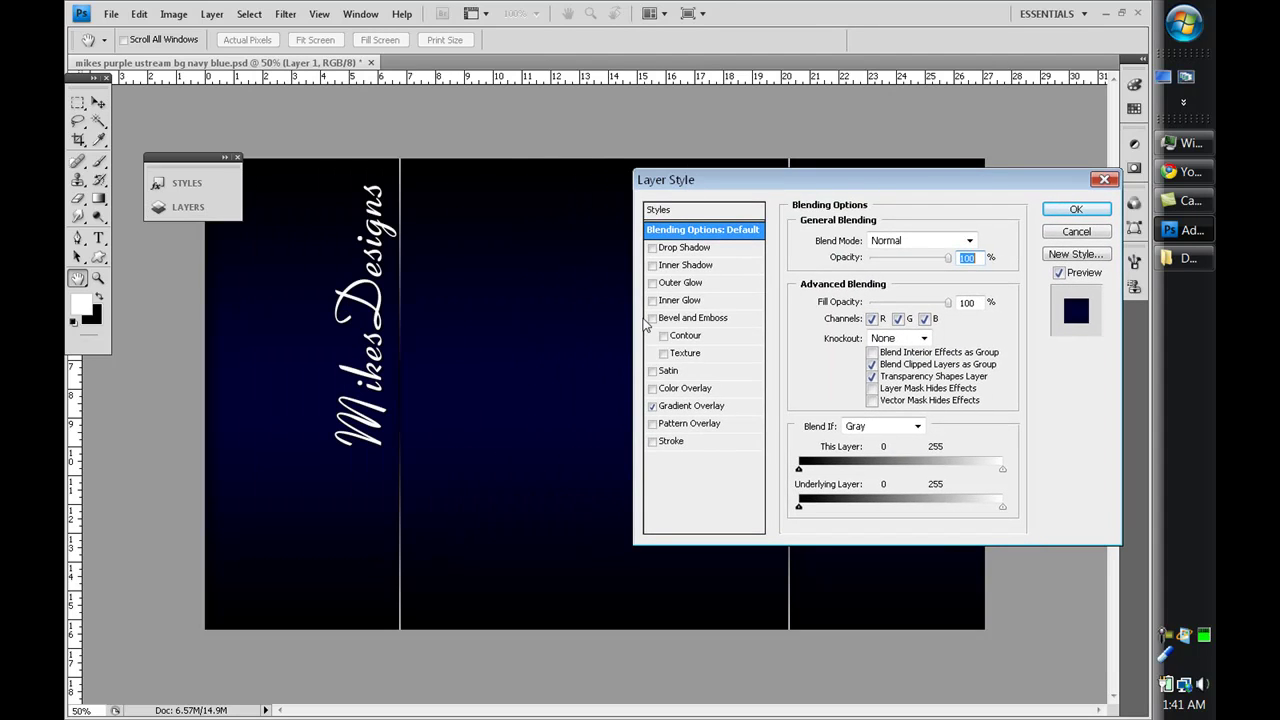
{"action": "key", "text": "ctrl+plus"}
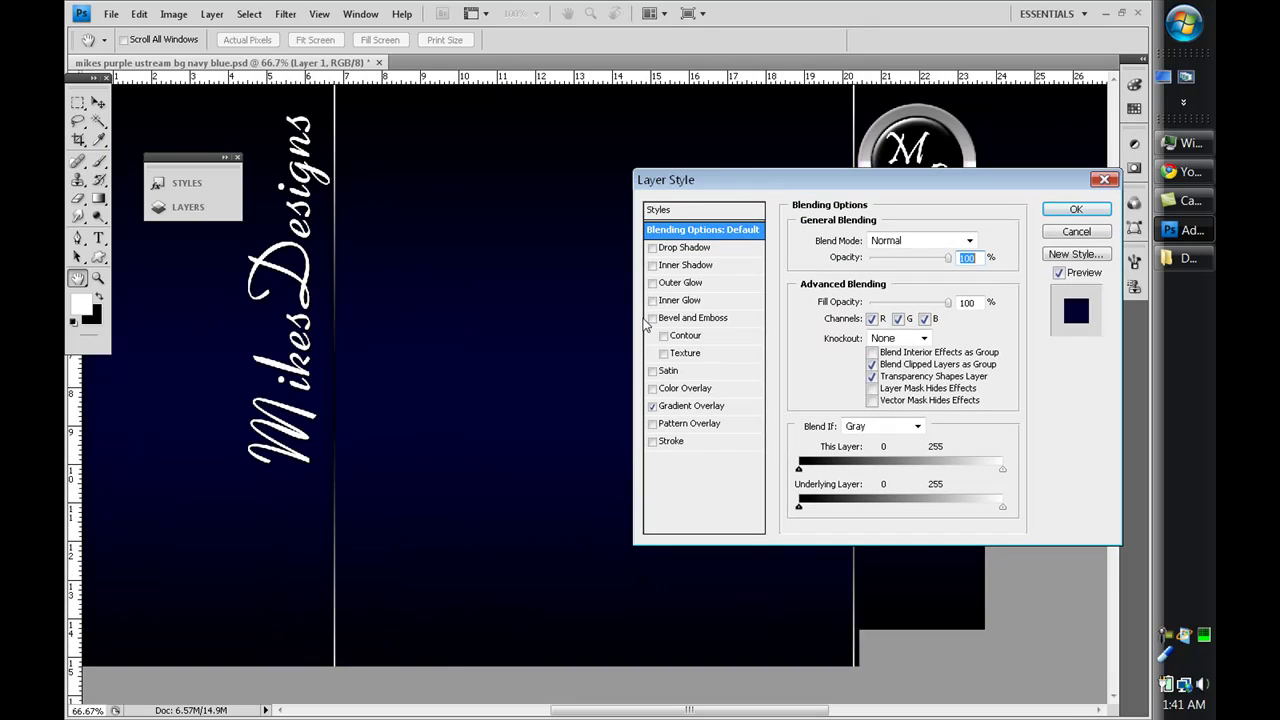
{"action": "left_click", "coordinate": [686, 408]}
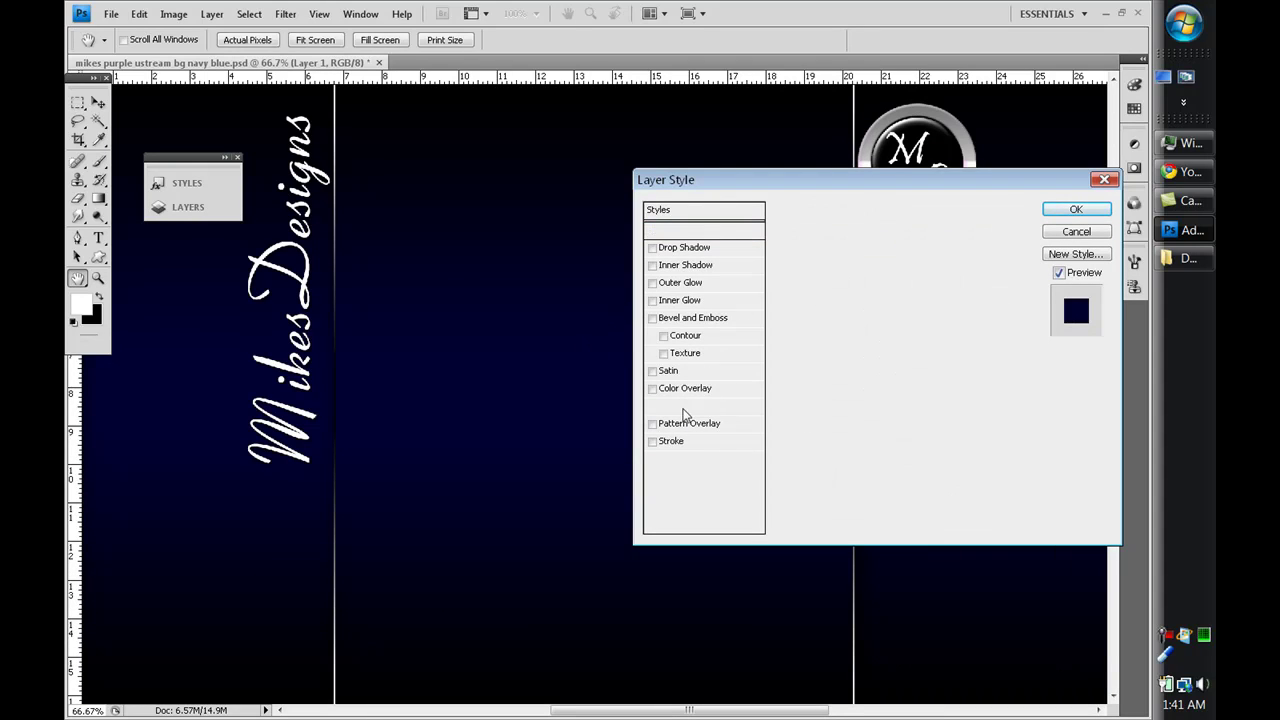
{"action": "left_click", "coordinate": [897, 275]}
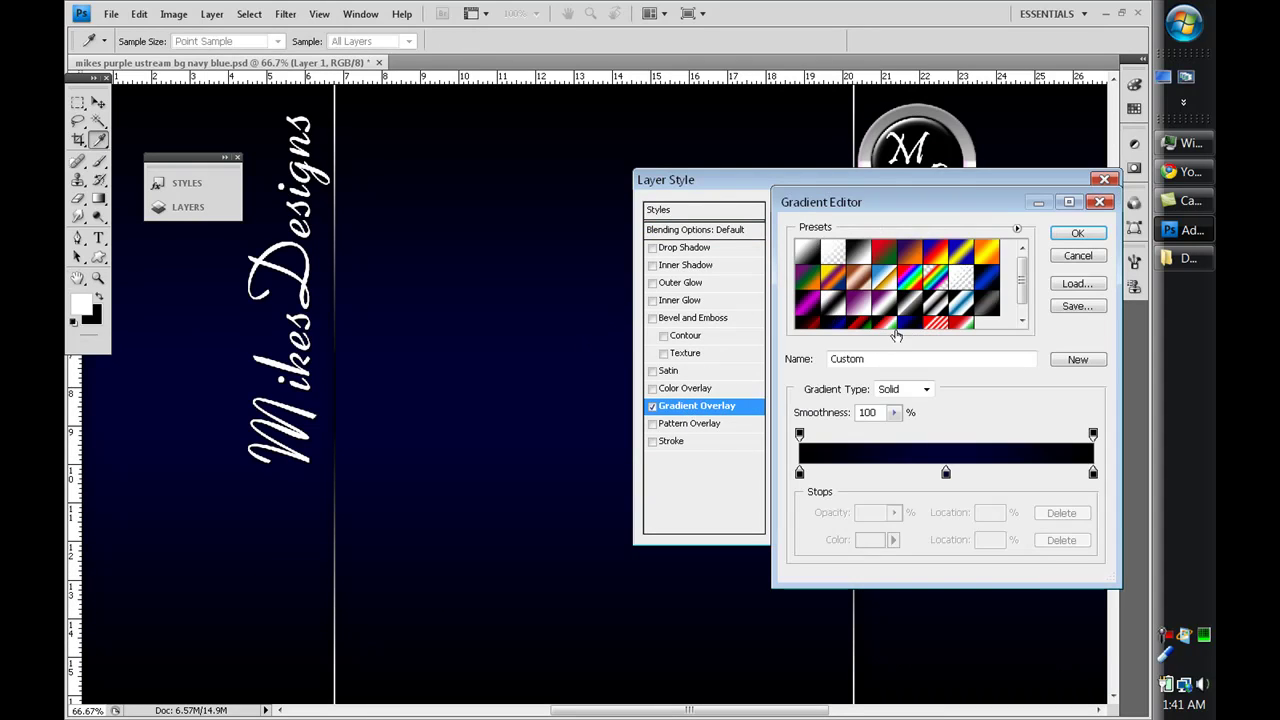
{"action": "scroll", "coordinate": [912, 318], "scroll_direction": "down", "scroll_amount": 1}
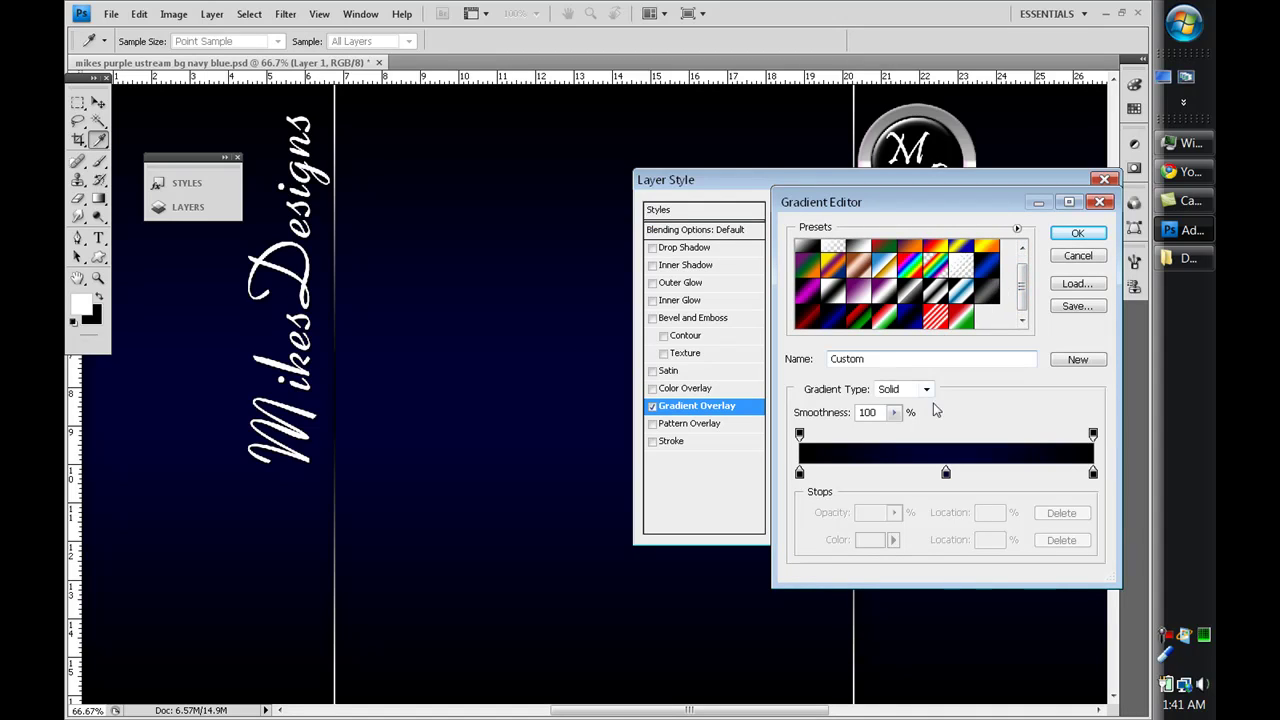
{"action": "left_click", "coordinate": [1077, 359]}
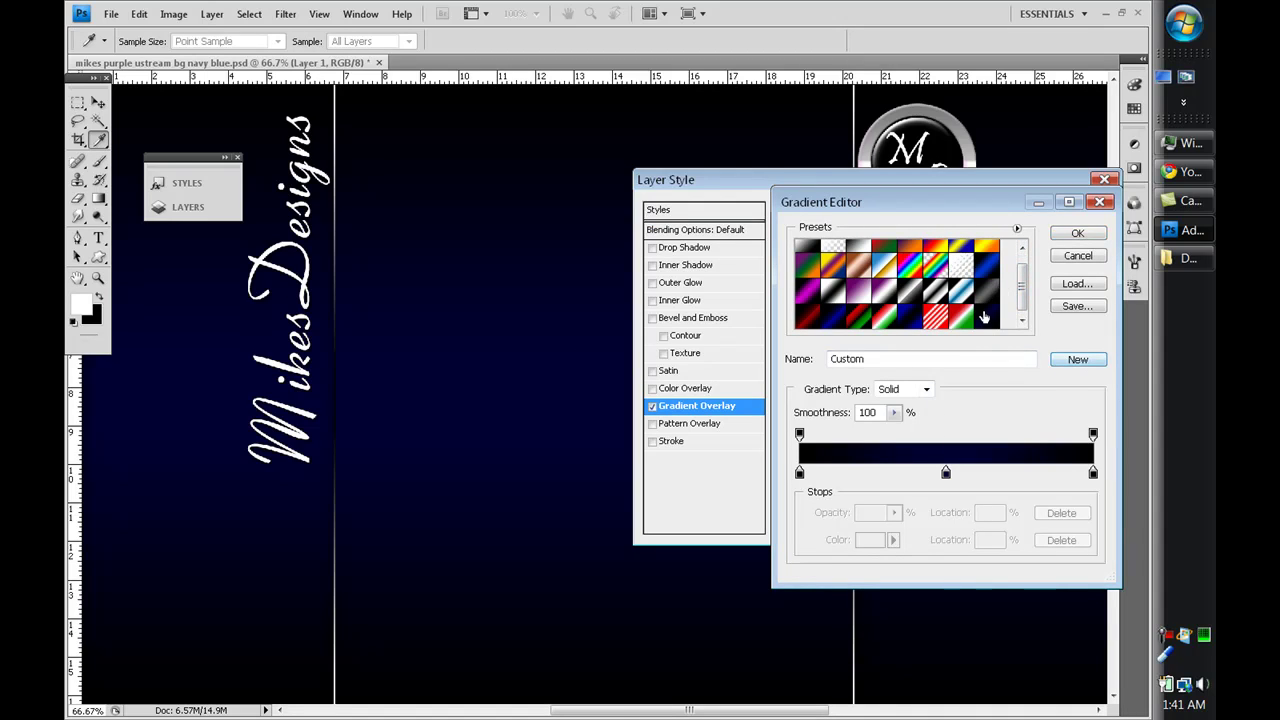
Change the middle colour stop of Layer 1's gradient overlay to red cc0000 and apply the layer style.
{"action": "left_click", "coordinate": [946, 471]}
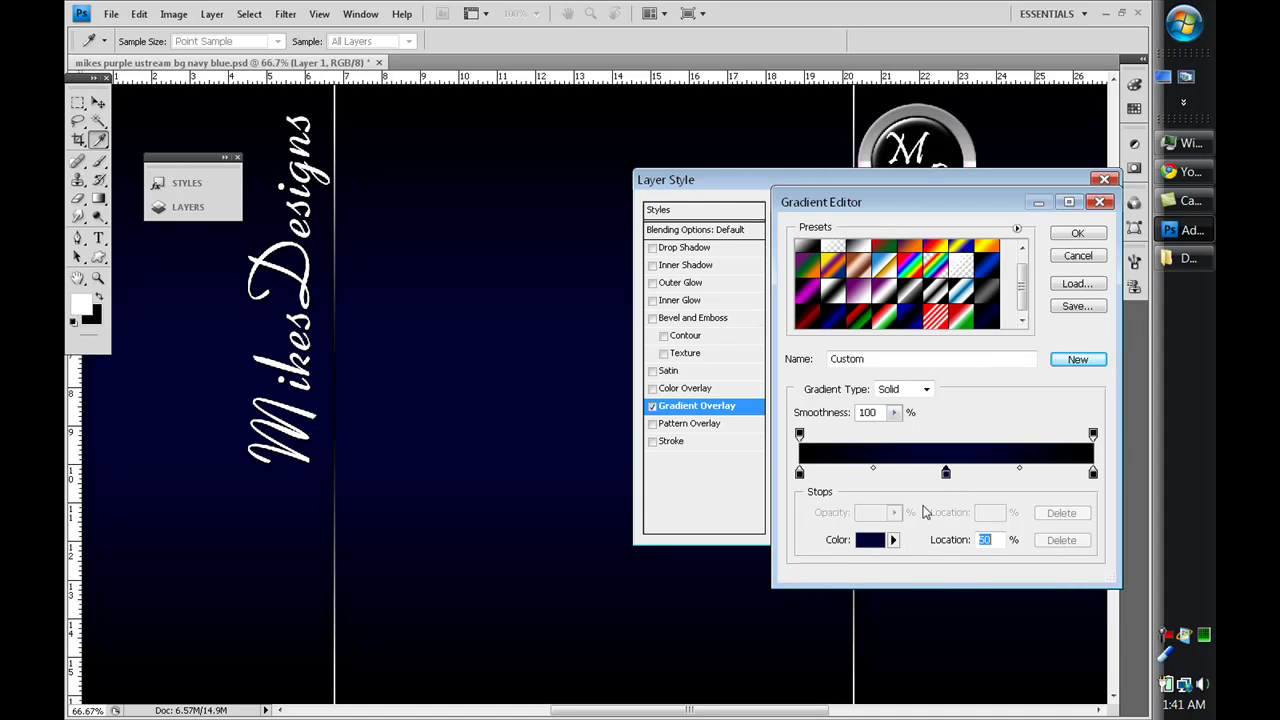
{"action": "left_click", "coordinate": [866, 540]}
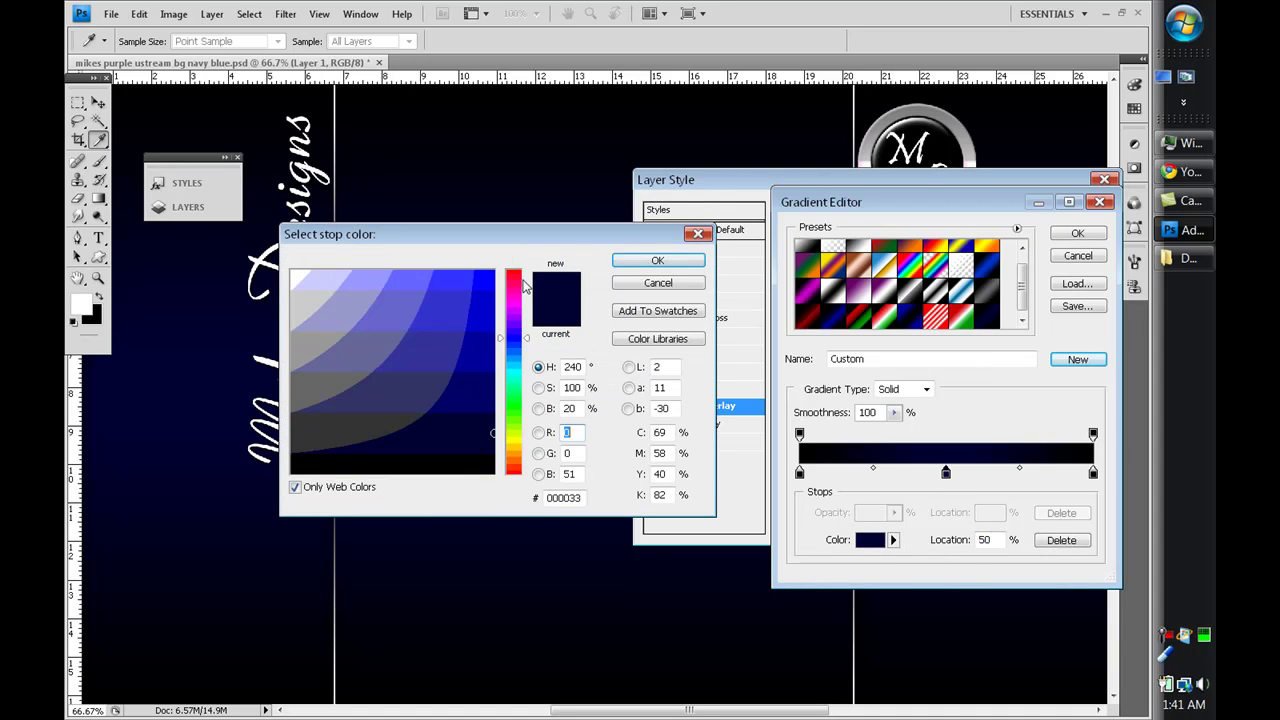
{"action": "left_click", "coordinate": [519, 271]}
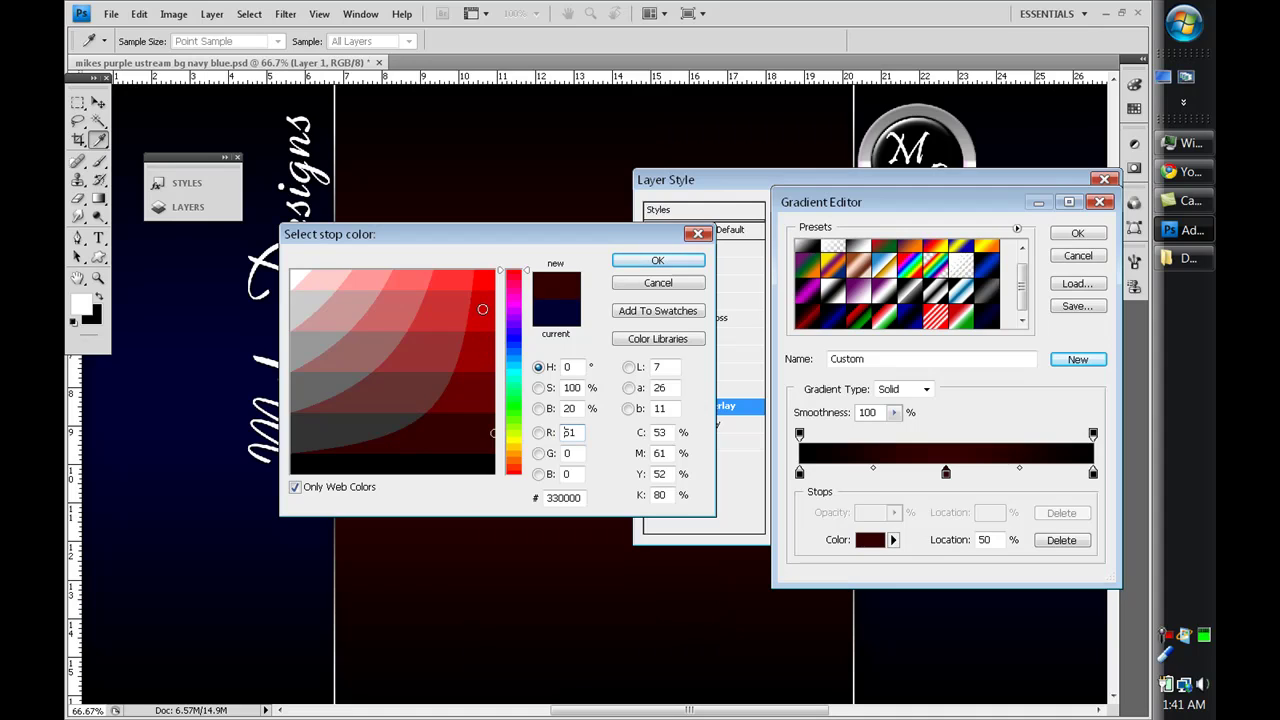
{"action": "double_click", "coordinate": [567, 432]}
{"action": "type", "text": "204"}
{"action": "left_click_drag", "start_coordinate": [551, 237], "coordinate": [855, 280]}
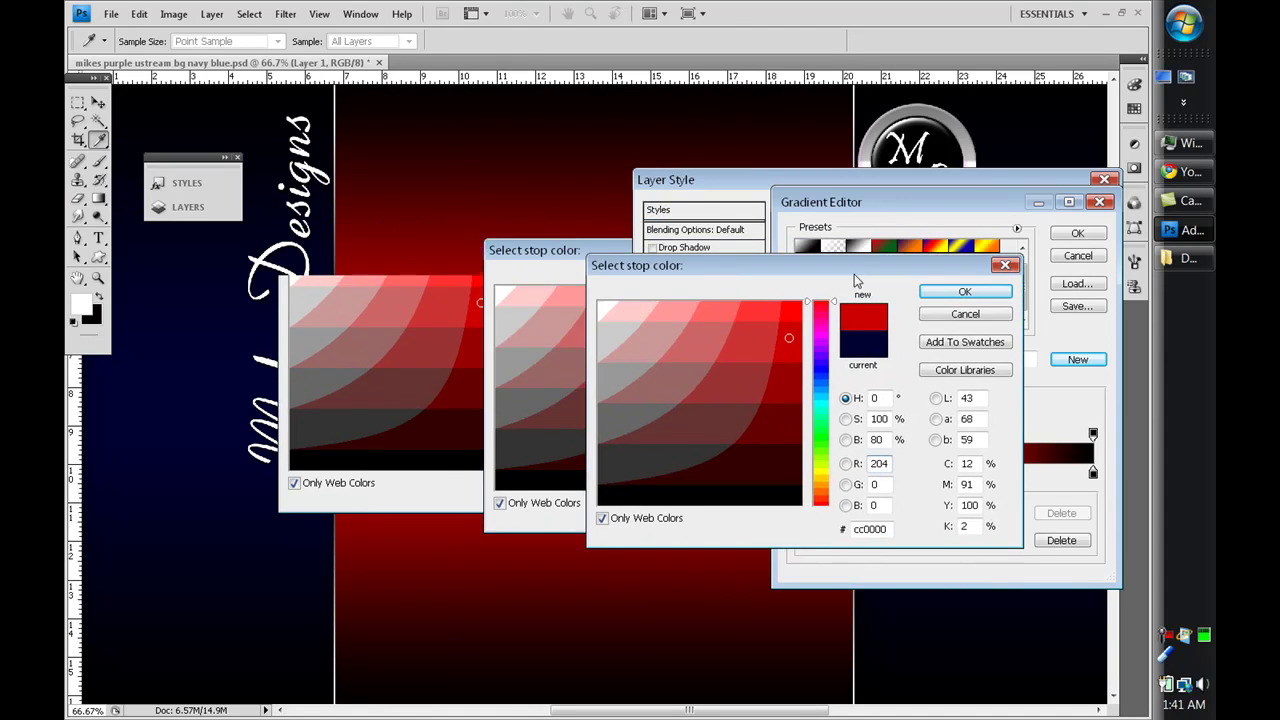
{"action": "left_click", "coordinate": [850, 388]}
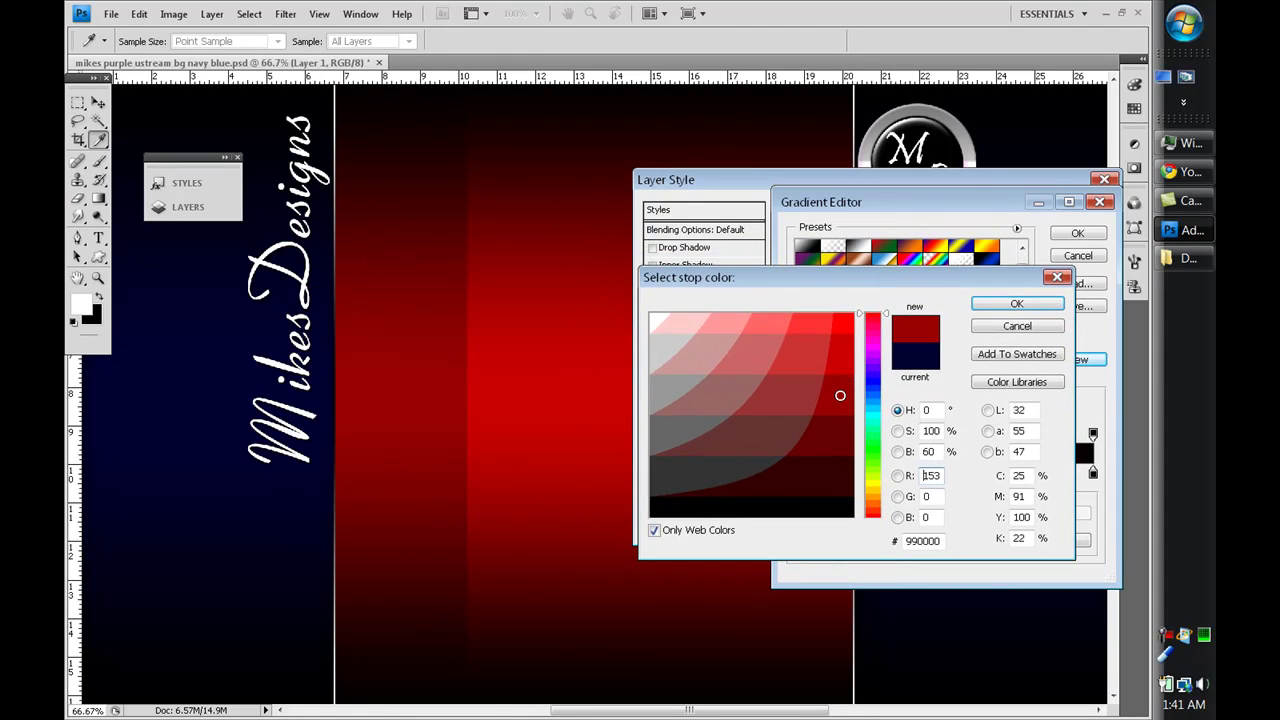
{"action": "left_click", "coordinate": [846, 436]}
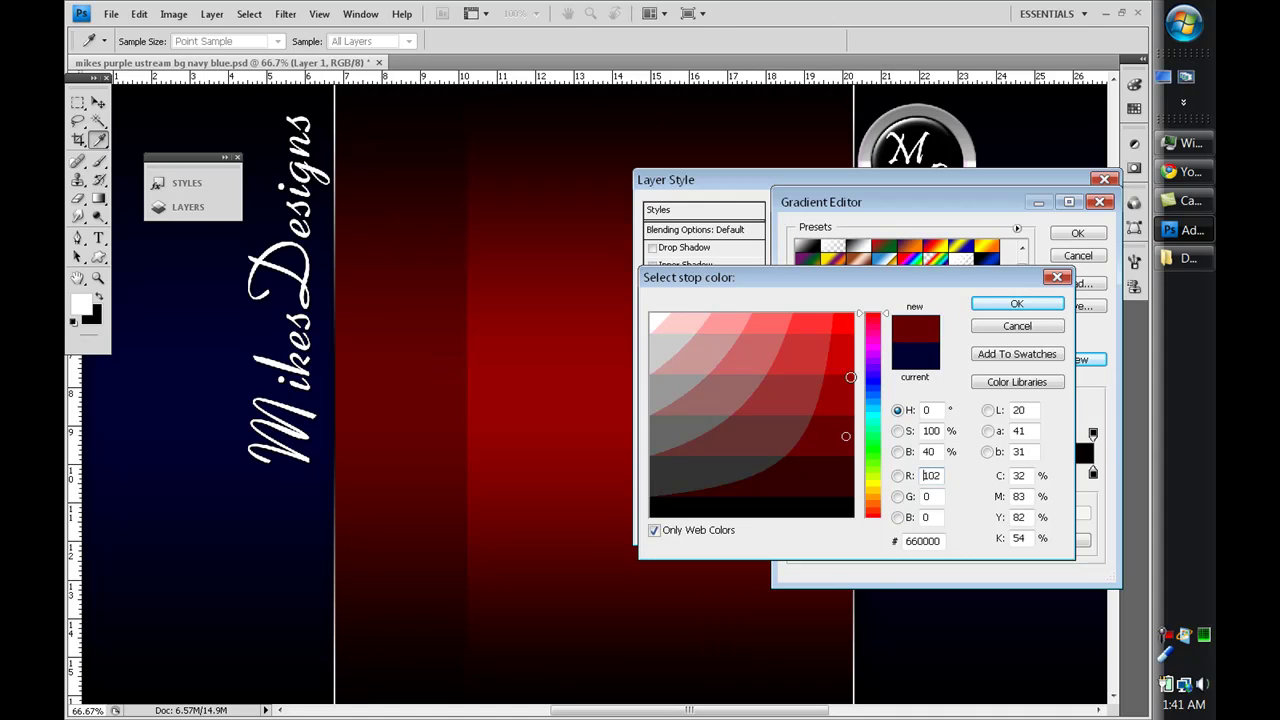
{"action": "left_click", "coordinate": [848, 369]}
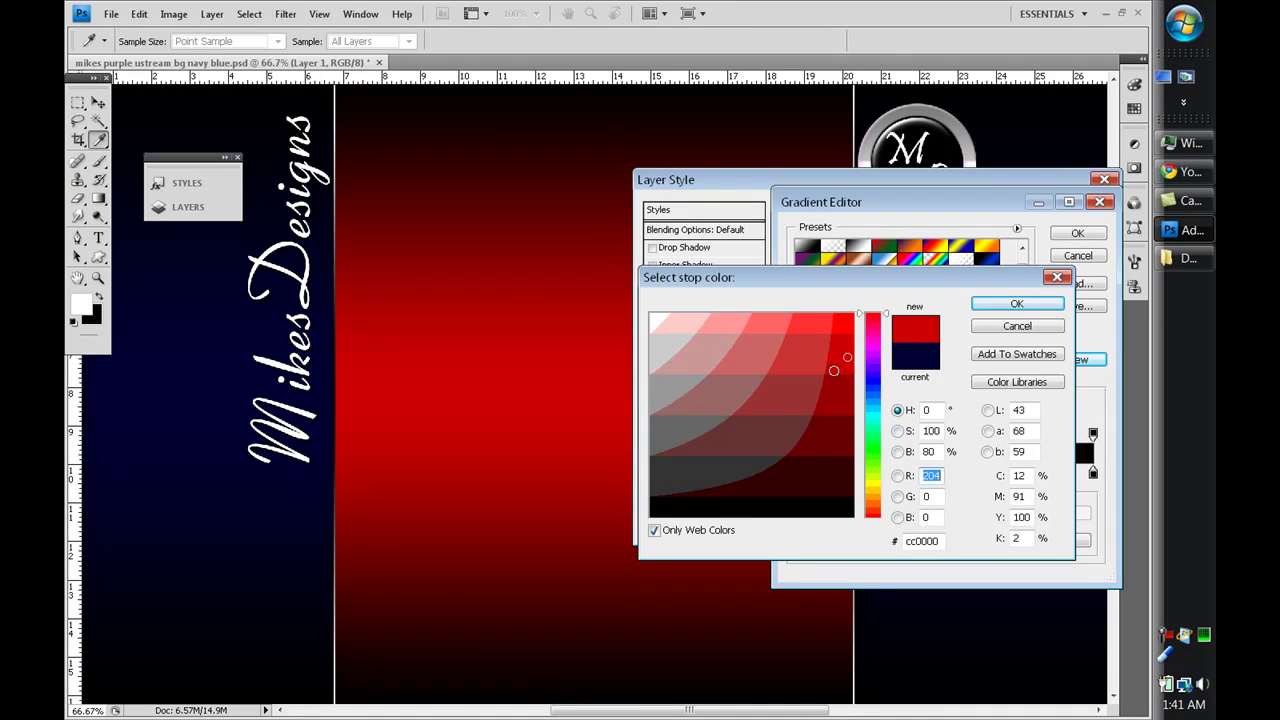
{"action": "left_click", "coordinate": [1016, 303]}
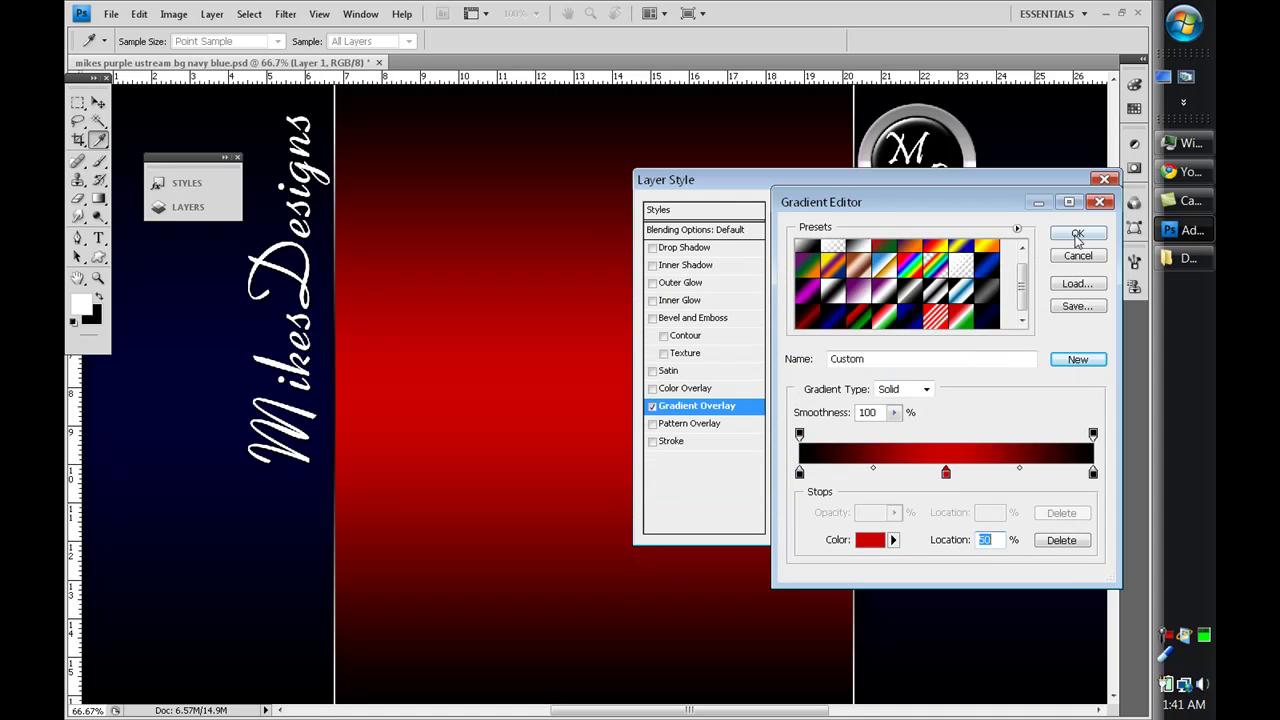
{"action": "left_click", "coordinate": [1077, 233]}
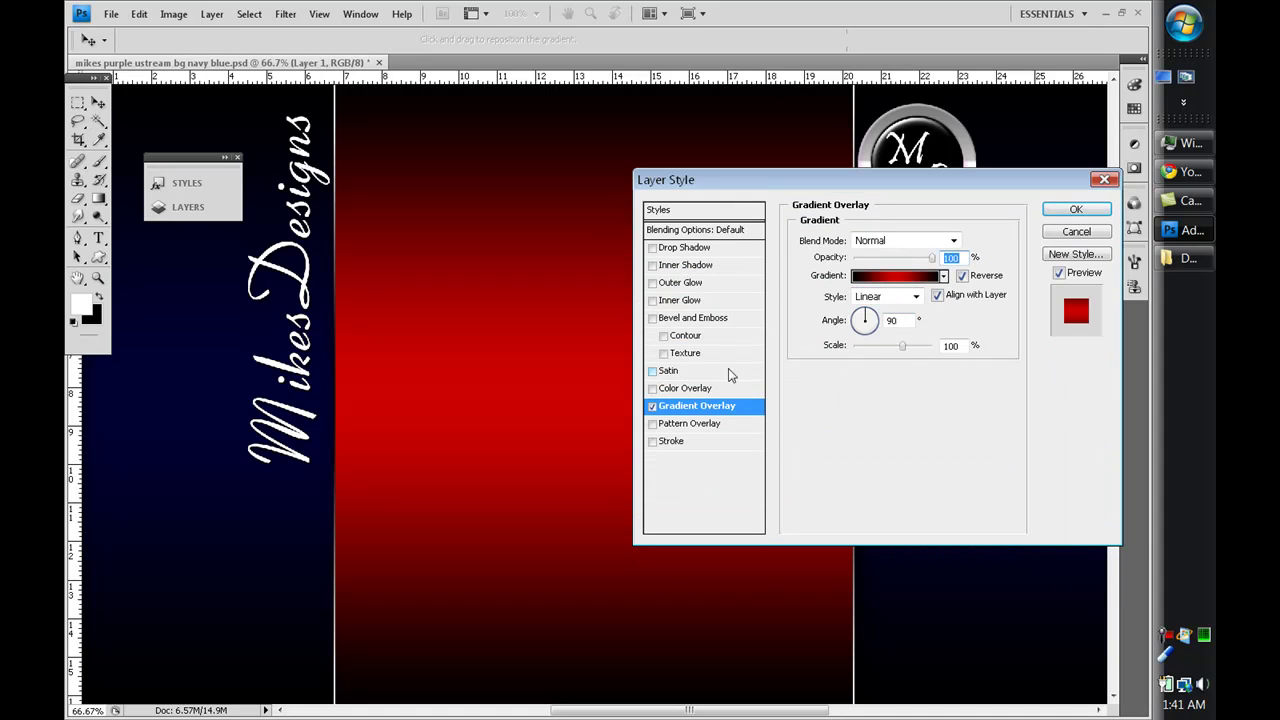
{"action": "left_click", "coordinate": [1076, 209]}
Copy the layer style of Layer 1 and select Layer 2.
{"action": "left_click", "coordinate": [190, 207]}
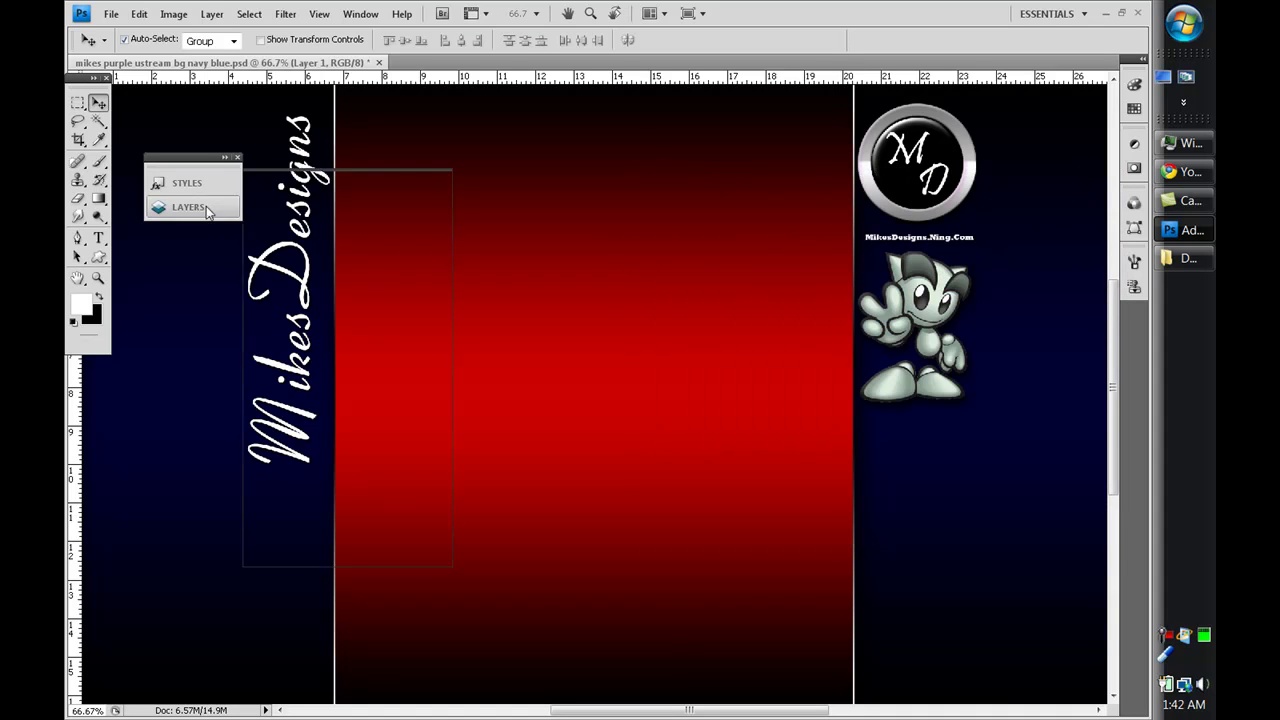
{"action": "right_click", "coordinate": [383, 313]}
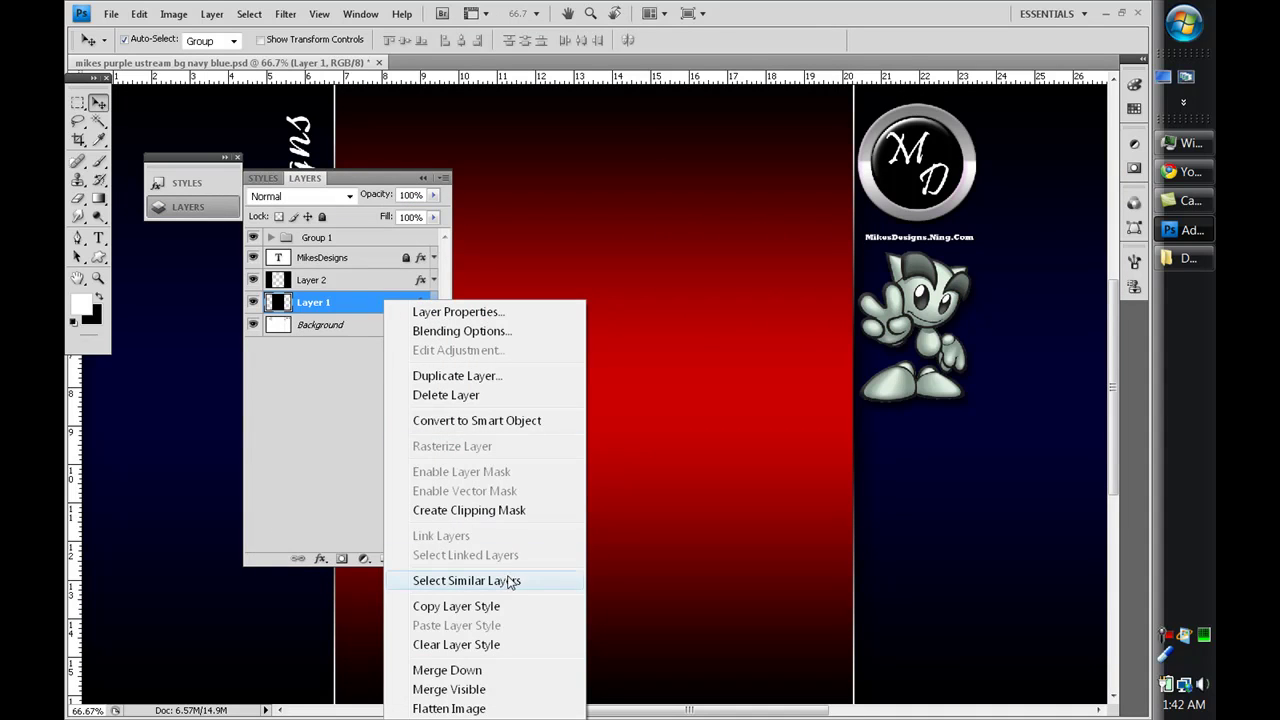
{"action": "left_click", "coordinate": [474, 607]}
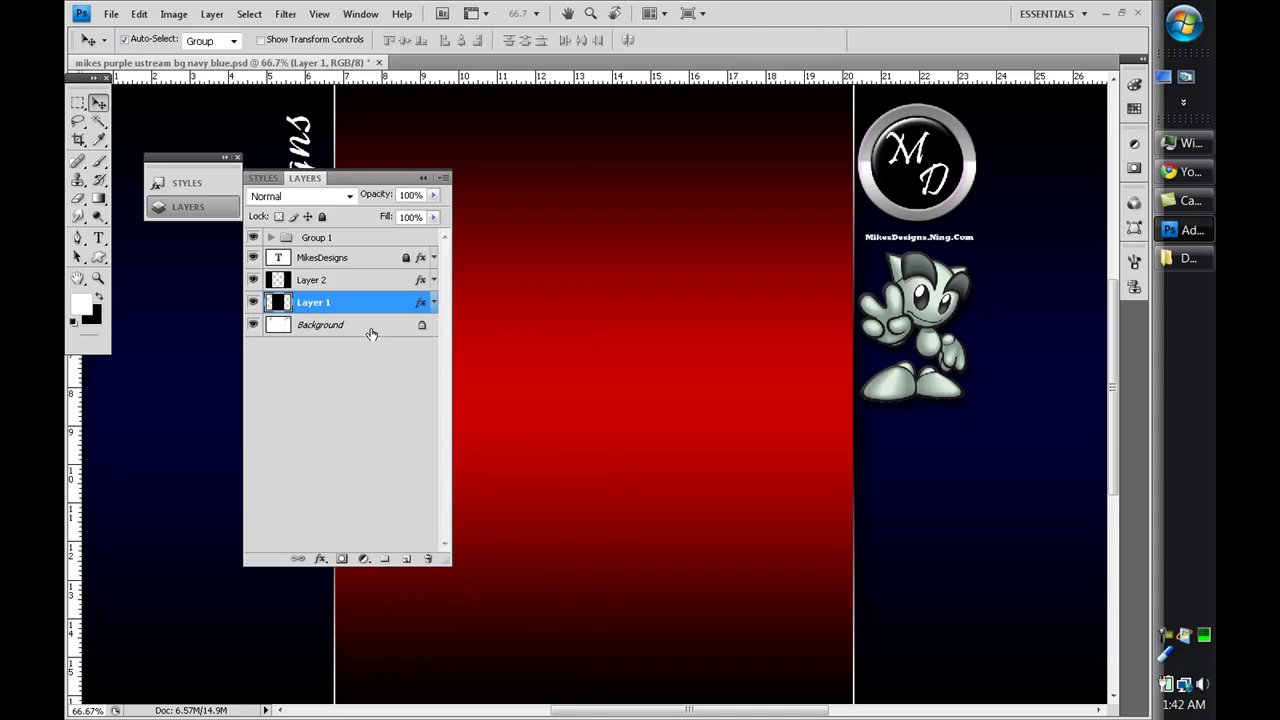
{"action": "left_click", "coordinate": [366, 281]}
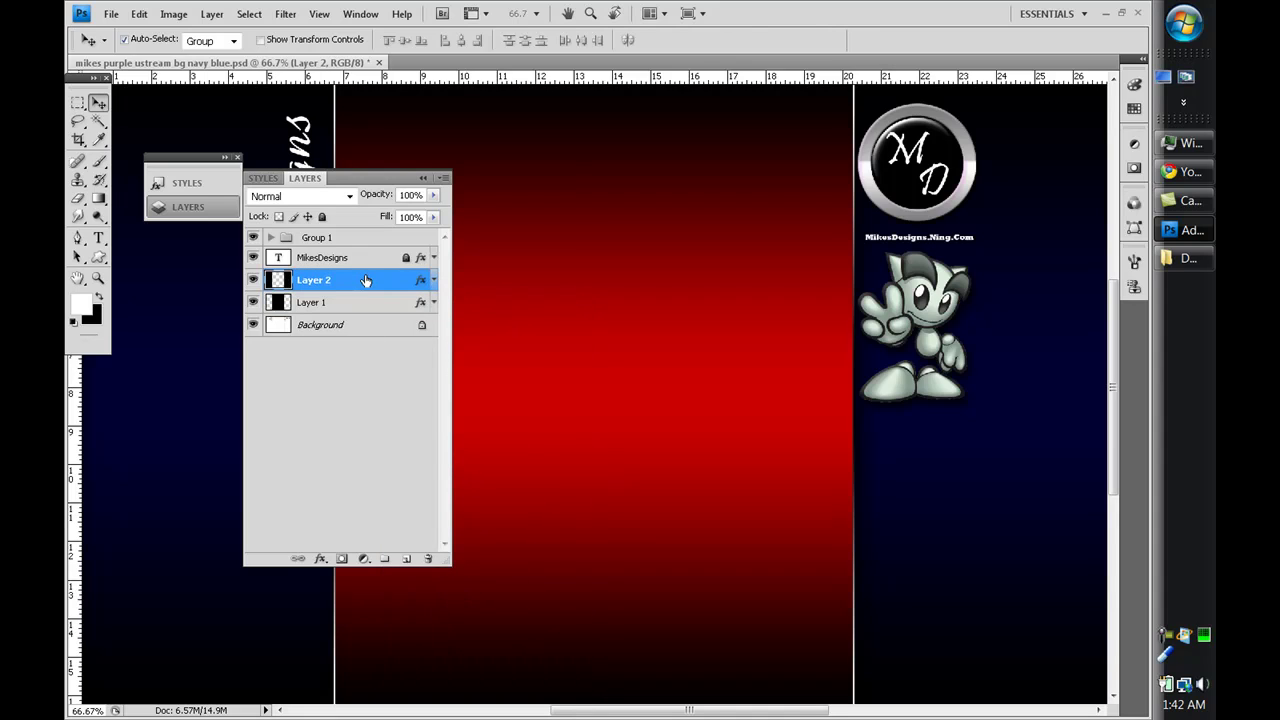
Rename Layer 1 as "inner layout".
{"action": "left_click", "coordinate": [315, 304]}
{"action": "double_click", "coordinate": [315, 303]}
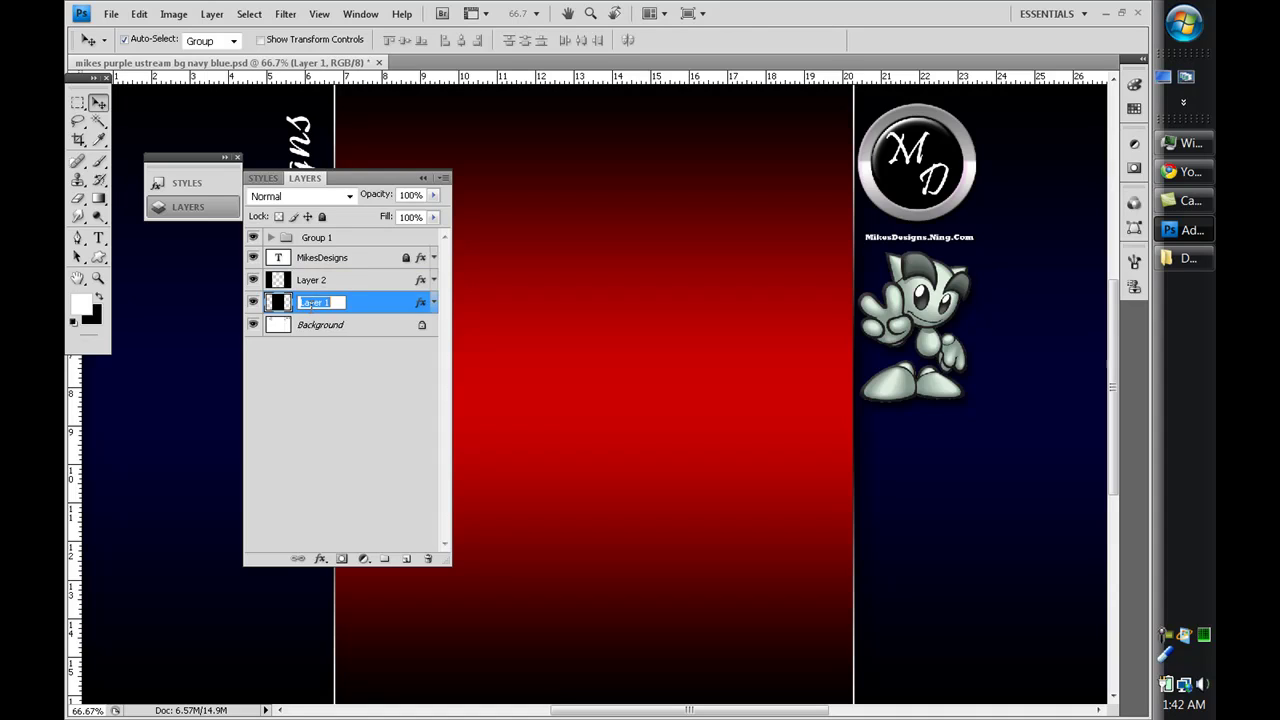
{"action": "type", "text": "inner layout"}
{"action": "key", "text": "Return"}
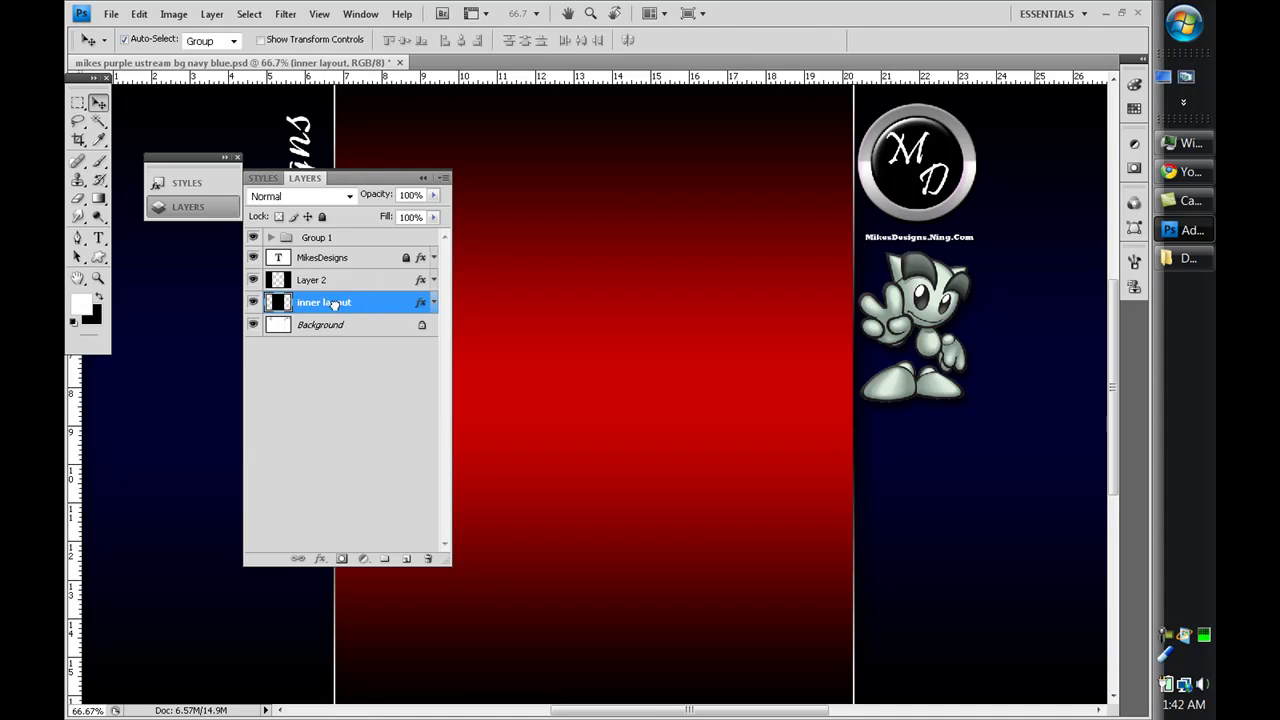
Rename the central panel's layer as "body layout" and Layer 2 as "sides layout".
{"action": "double_click", "coordinate": [327, 302]}
{"action": "type", "text": "body l"}
{"action": "key", "text": "Return"}
{"action": "double_click", "coordinate": [313, 281]}
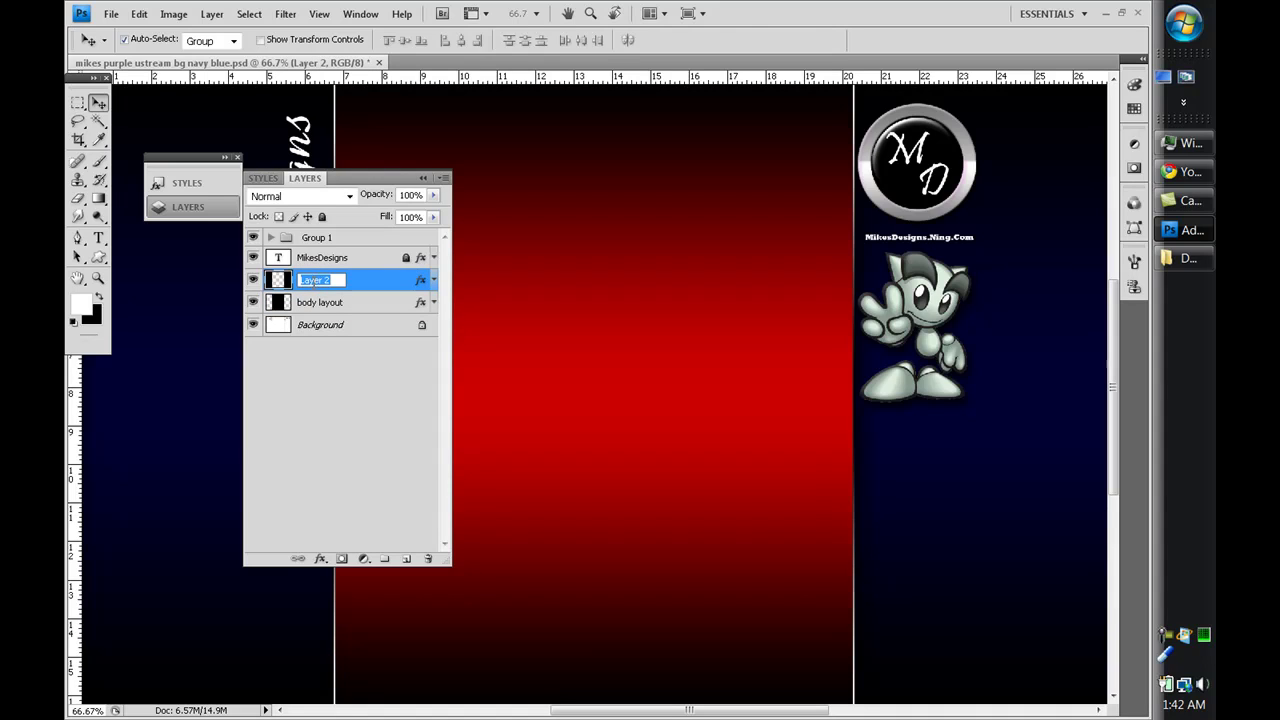
{"action": "type", "text": "sides layout"}
{"action": "key", "text": "Return"}
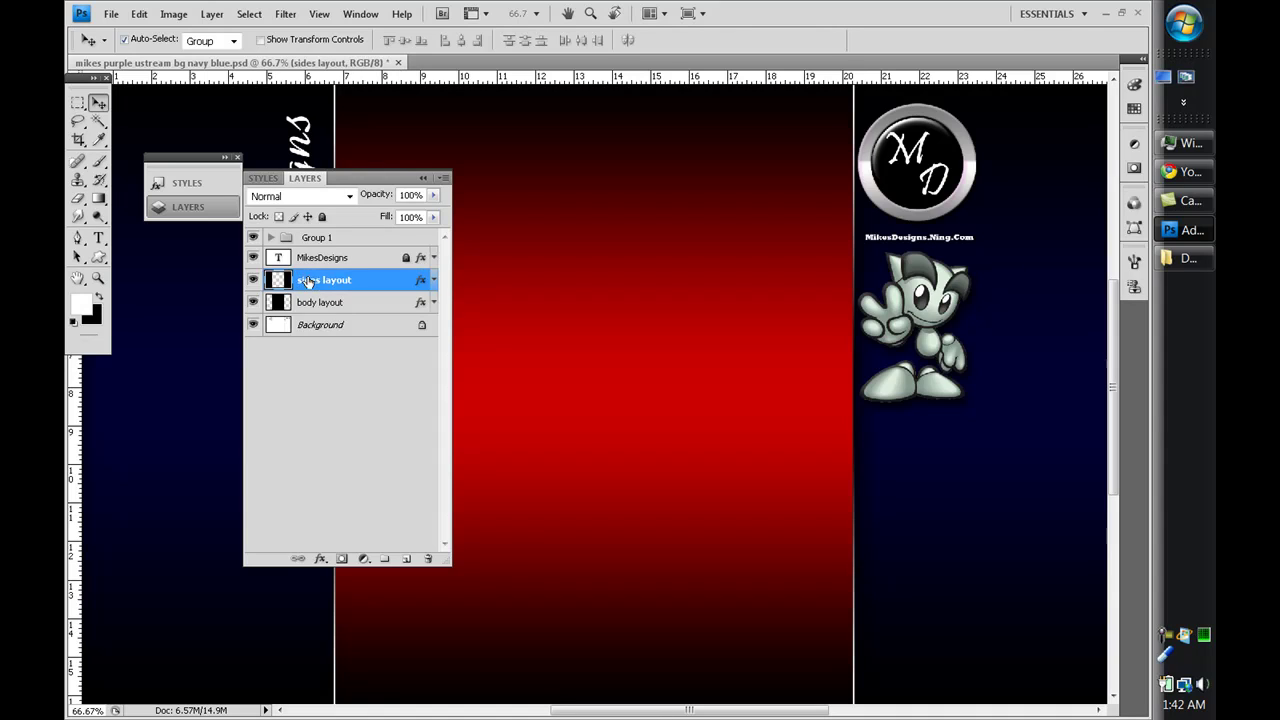
Try pasting the copied layer style onto the sides layout layer.
{"action": "right_click", "coordinate": [368, 280]}
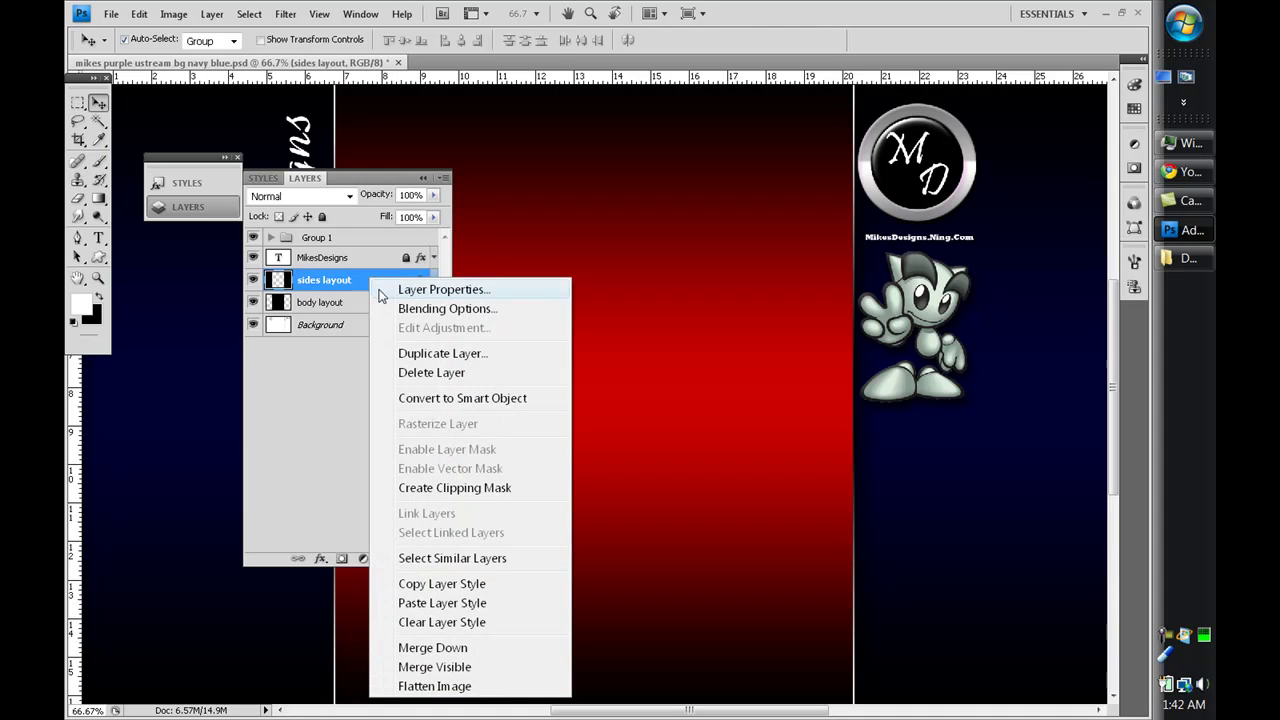
{"action": "left_click", "coordinate": [447, 603]}
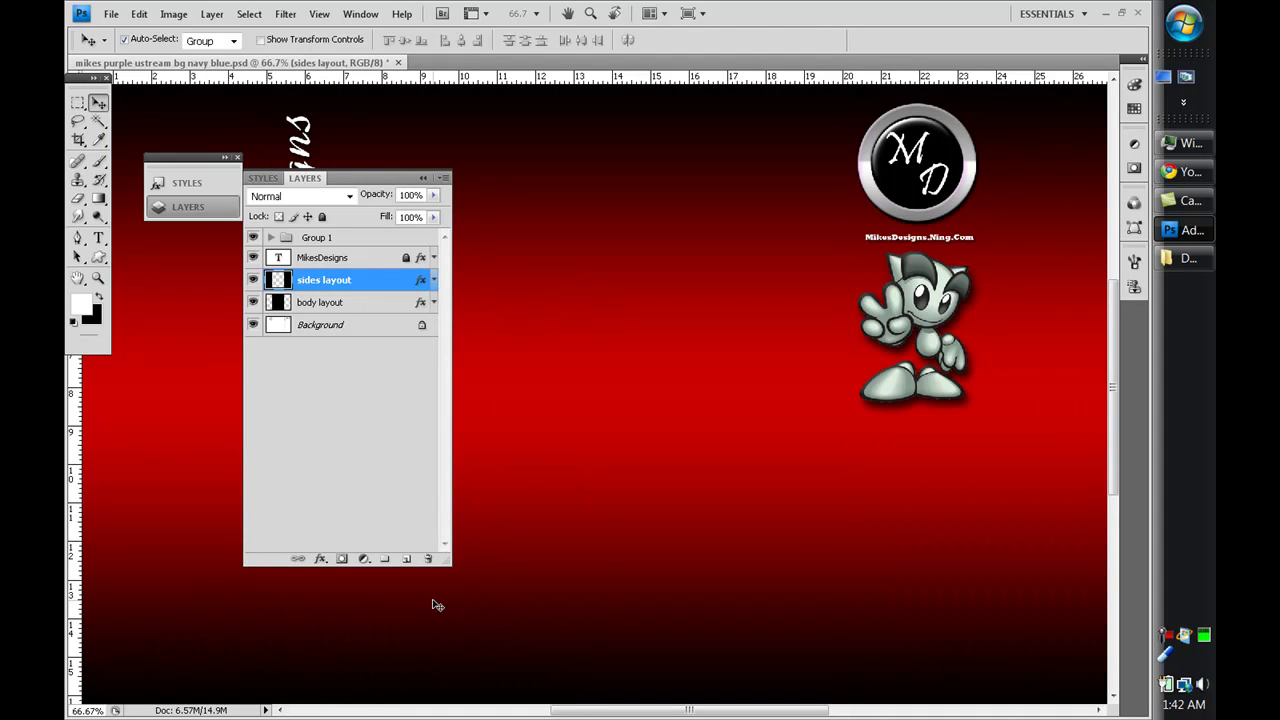
Recolour the middle stop of the sides layout layer's gradient overlay to red cc0000.
{"action": "double_click", "coordinate": [389, 285]}
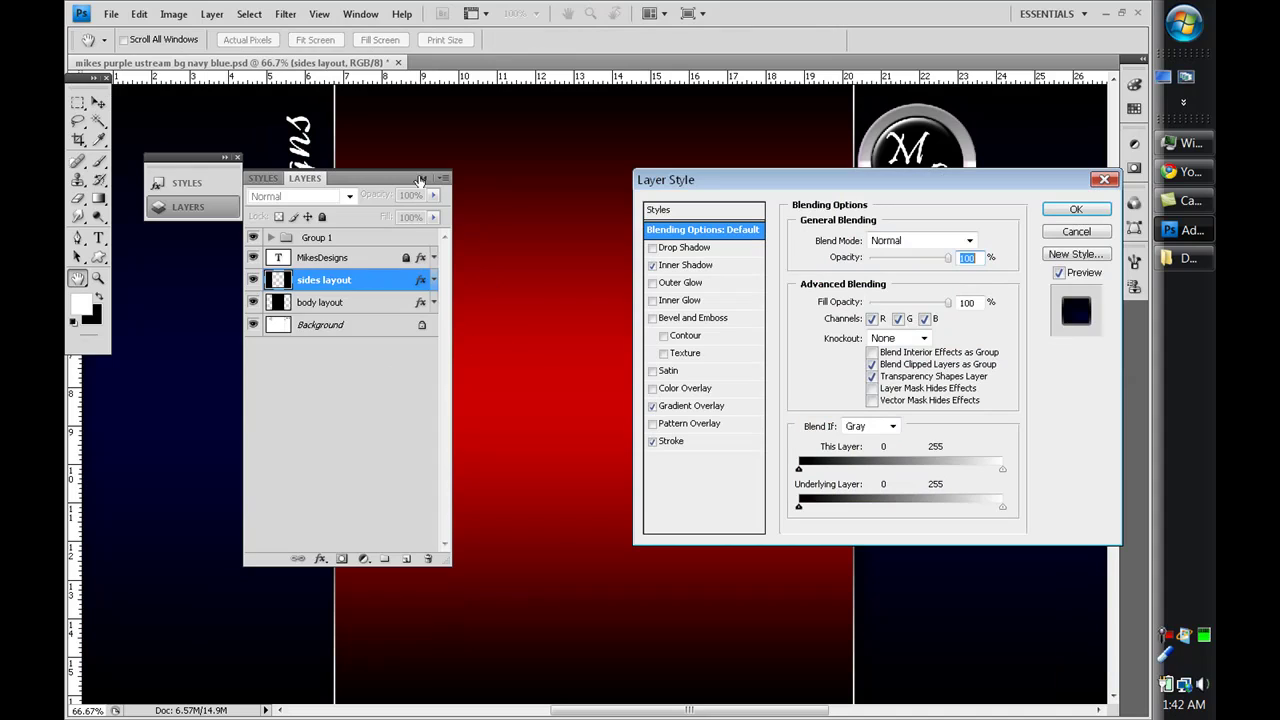
{"action": "left_click", "coordinate": [422, 181]}
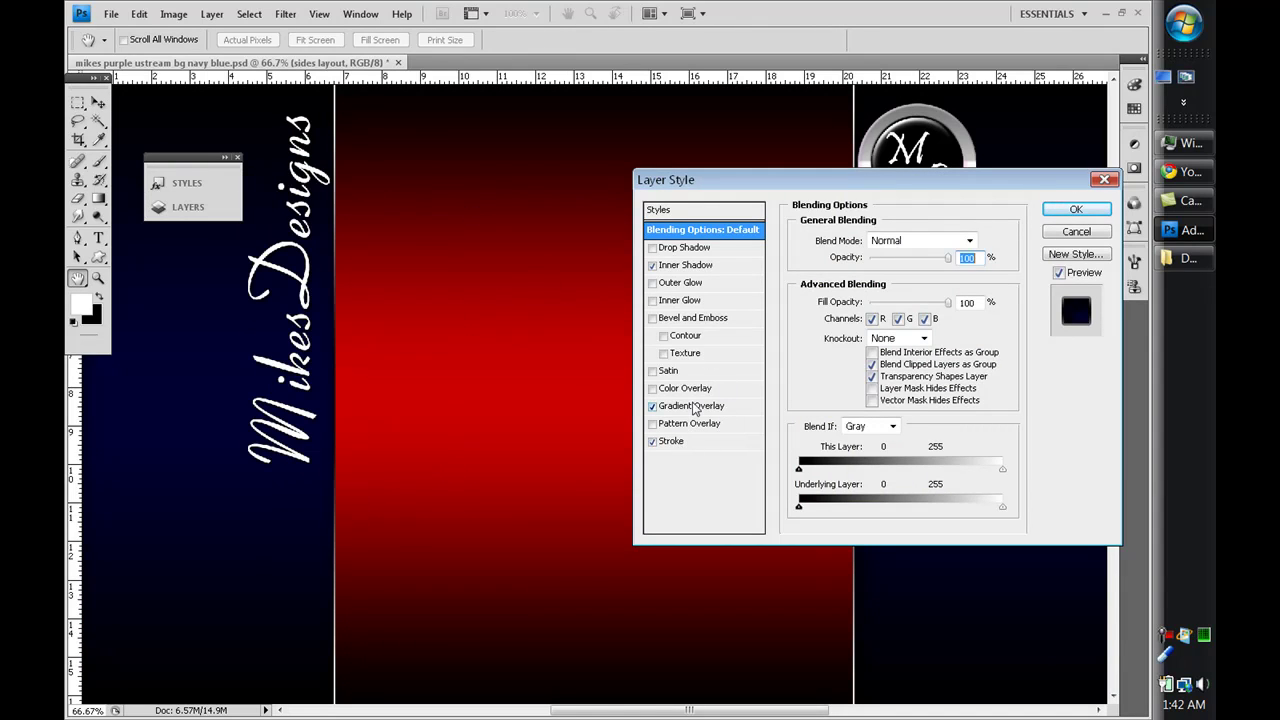
{"action": "left_click", "coordinate": [695, 406]}
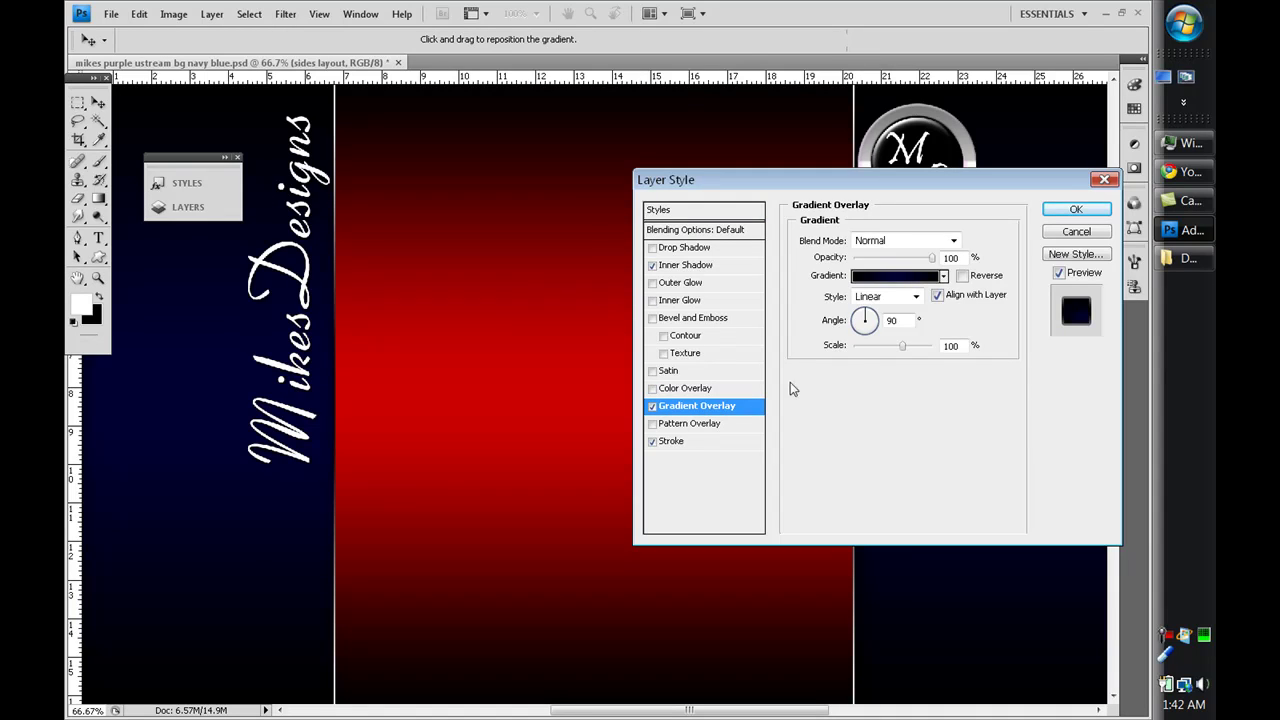
{"action": "left_click", "coordinate": [908, 277]}
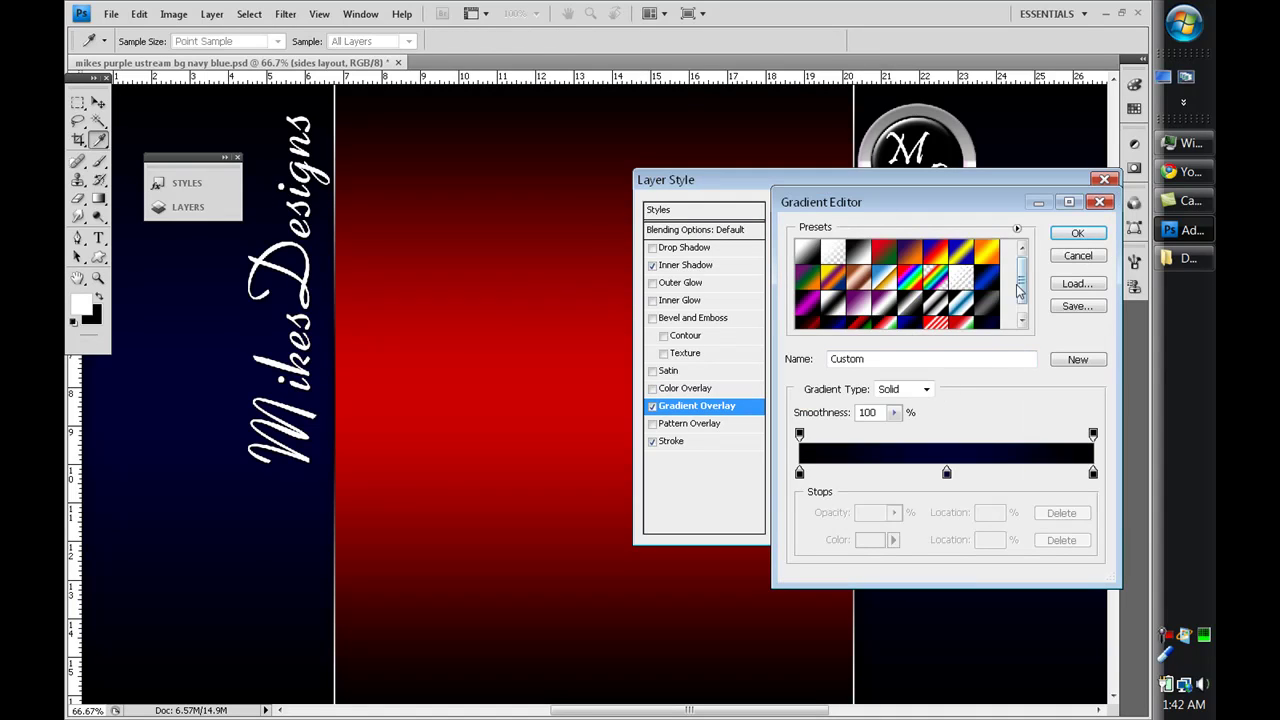
{"action": "scroll", "coordinate": [1023, 291], "scroll_direction": "down", "scroll_amount": 1}
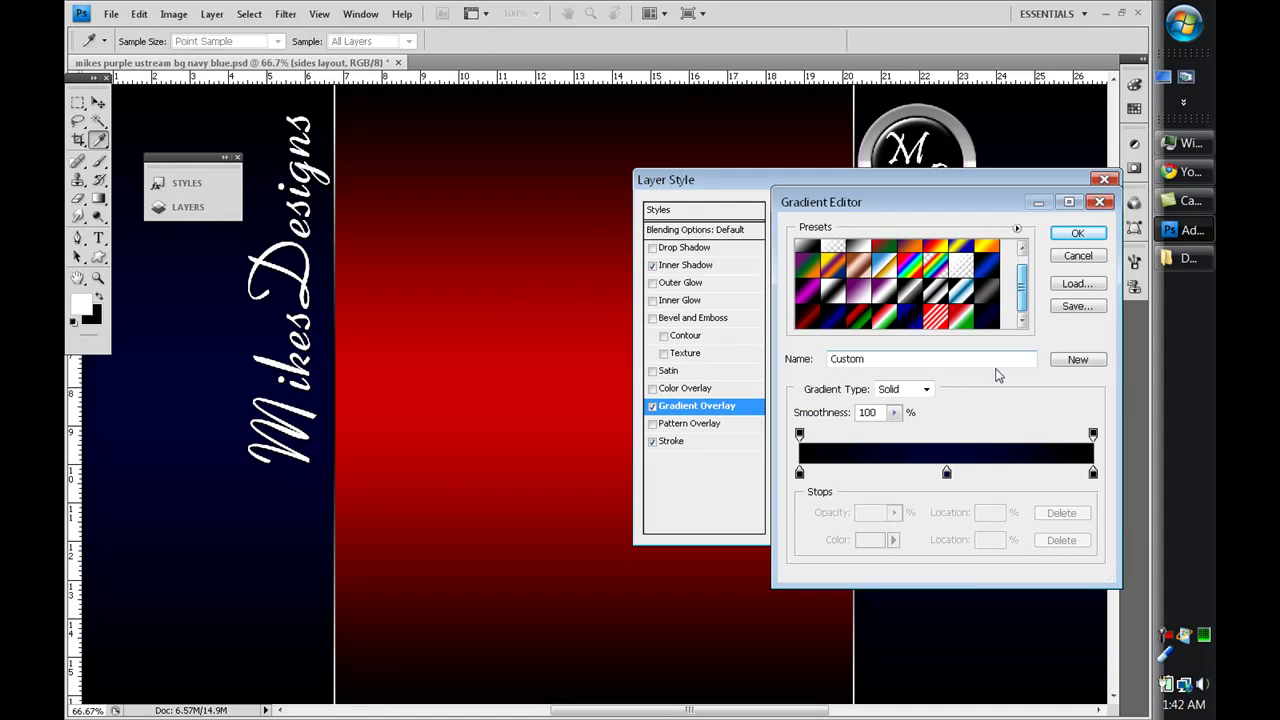
{"action": "left_click", "coordinate": [947, 474]}
{"action": "left_click", "coordinate": [870, 540]}
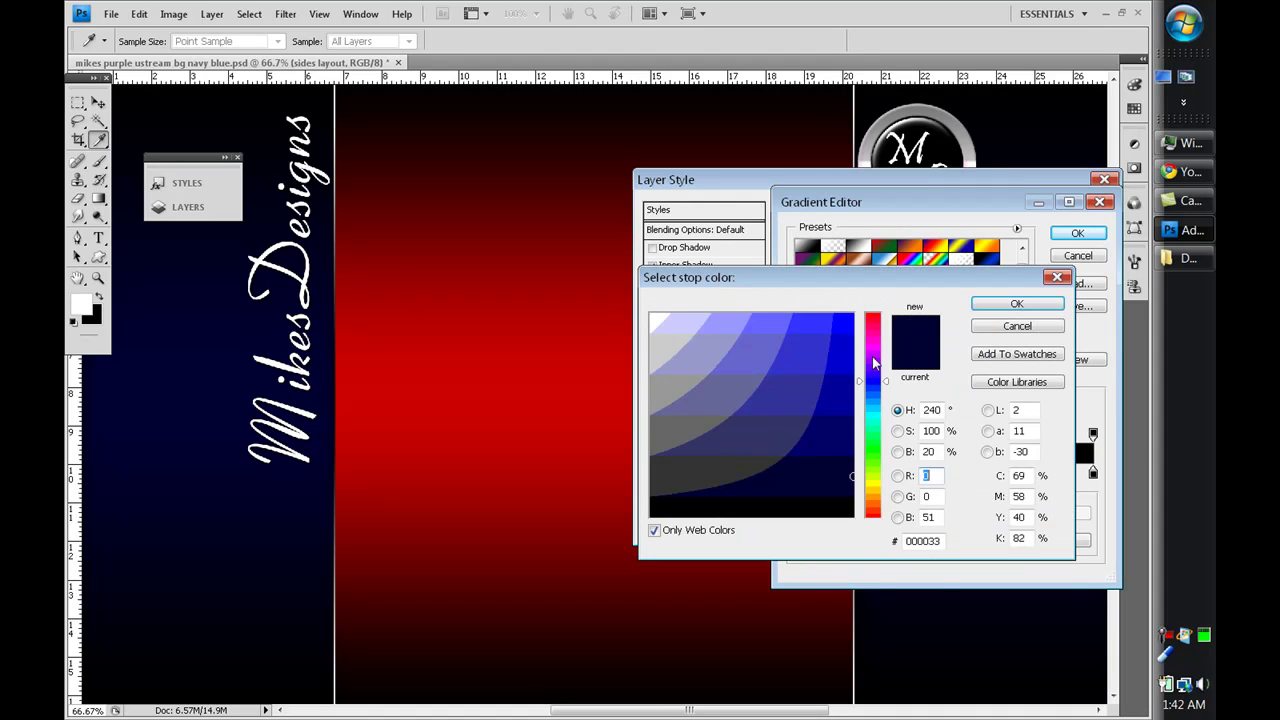
{"action": "left_click_drag", "start_coordinate": [870, 342], "coordinate": [871, 278]}
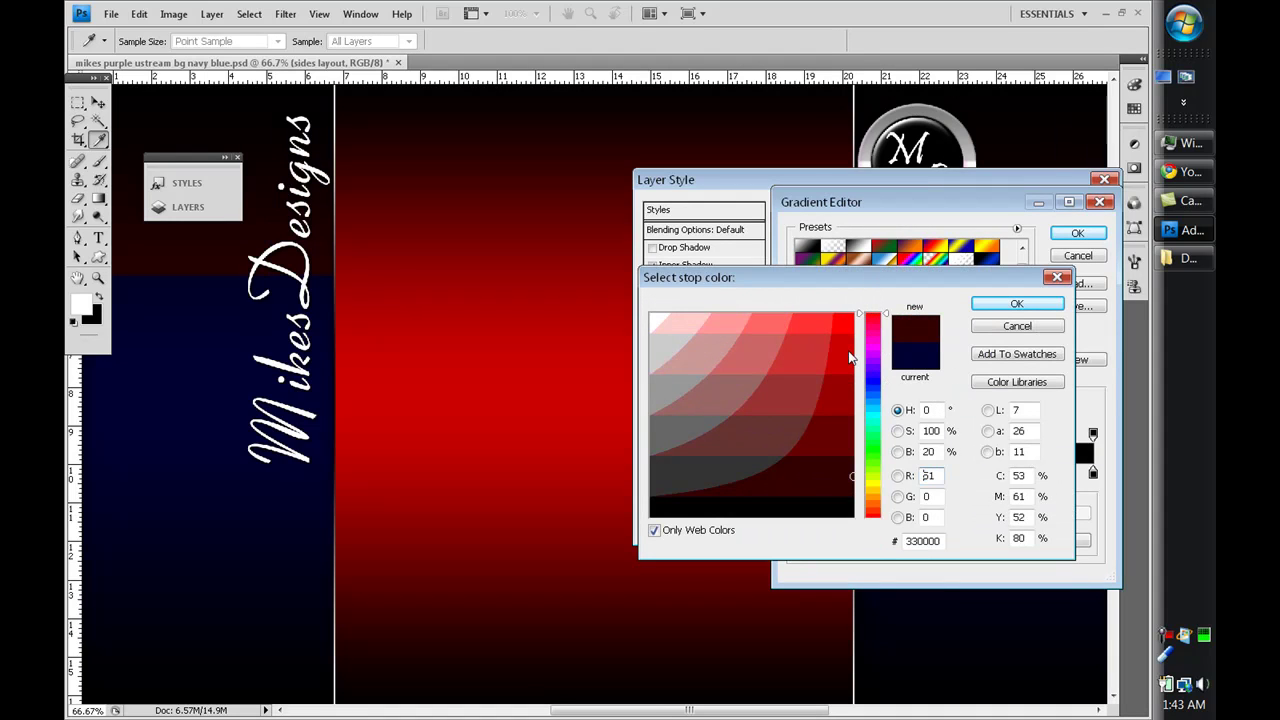
{"action": "left_click", "coordinate": [848, 351]}
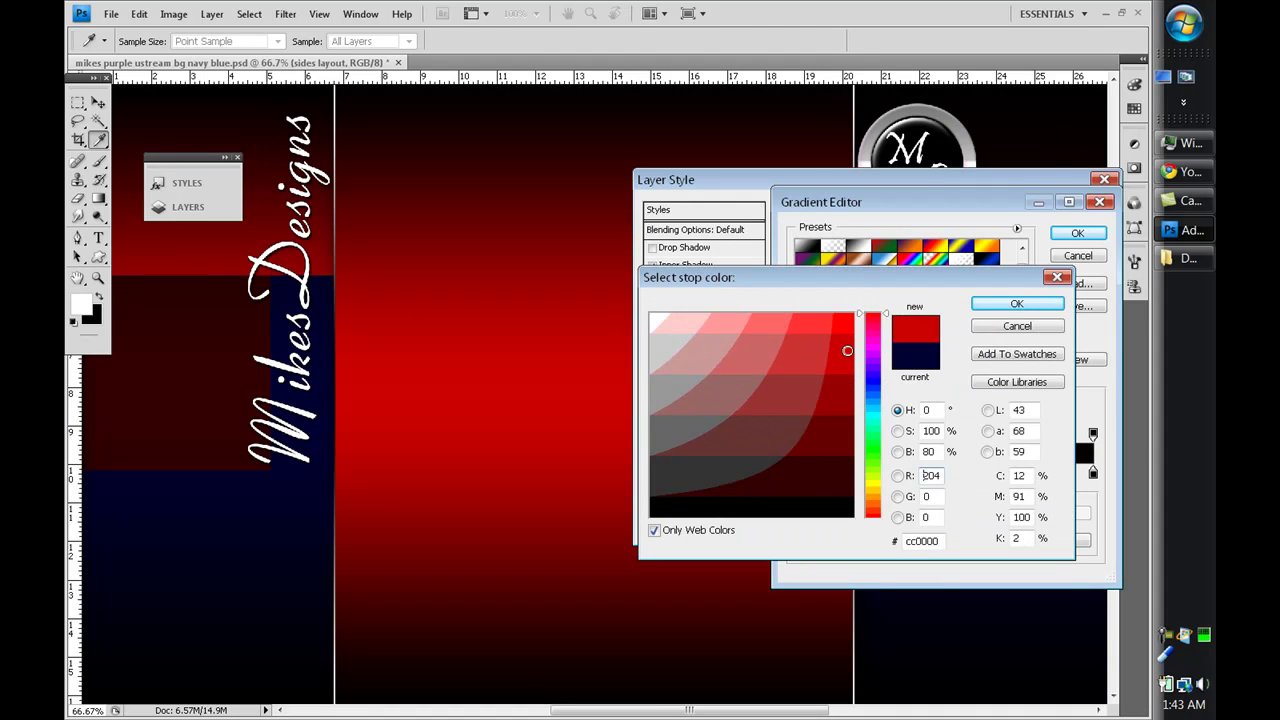
{"action": "left_click", "coordinate": [1019, 303]}
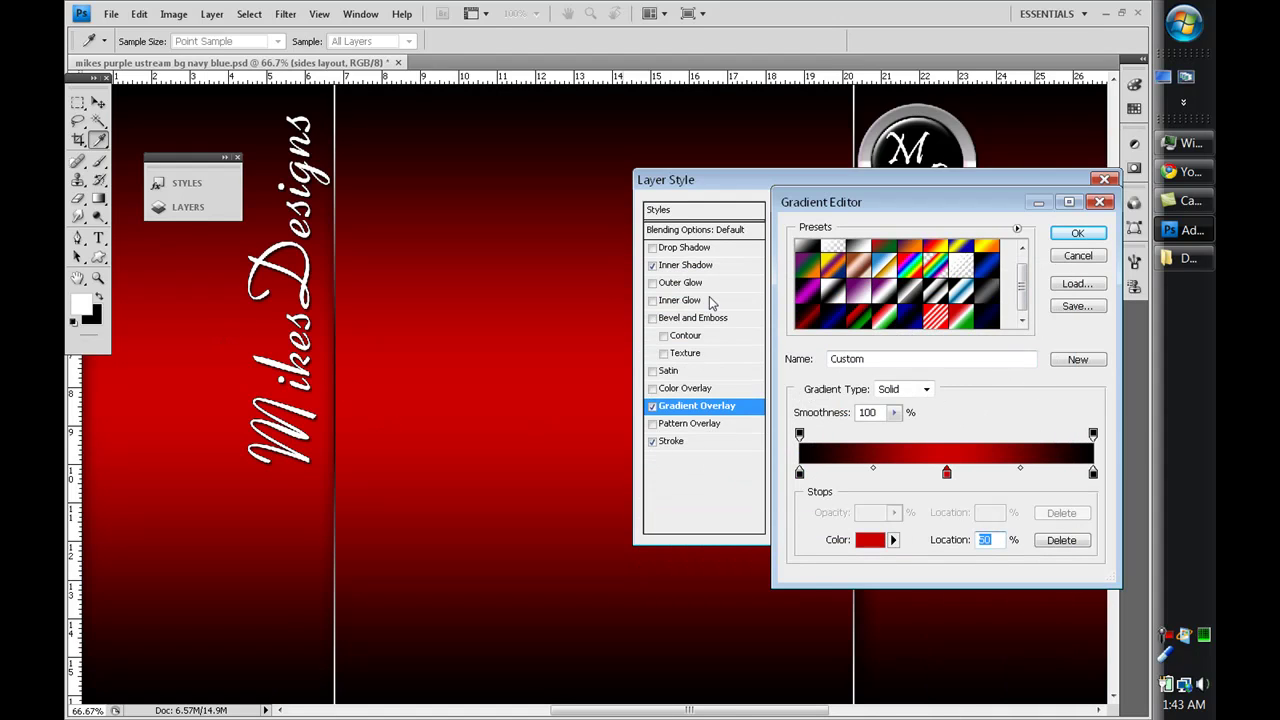
Darken the middle stop of the sides layout gradient overlay to 330000 and apply the layer style.
{"action": "left_click", "coordinate": [868, 541]}
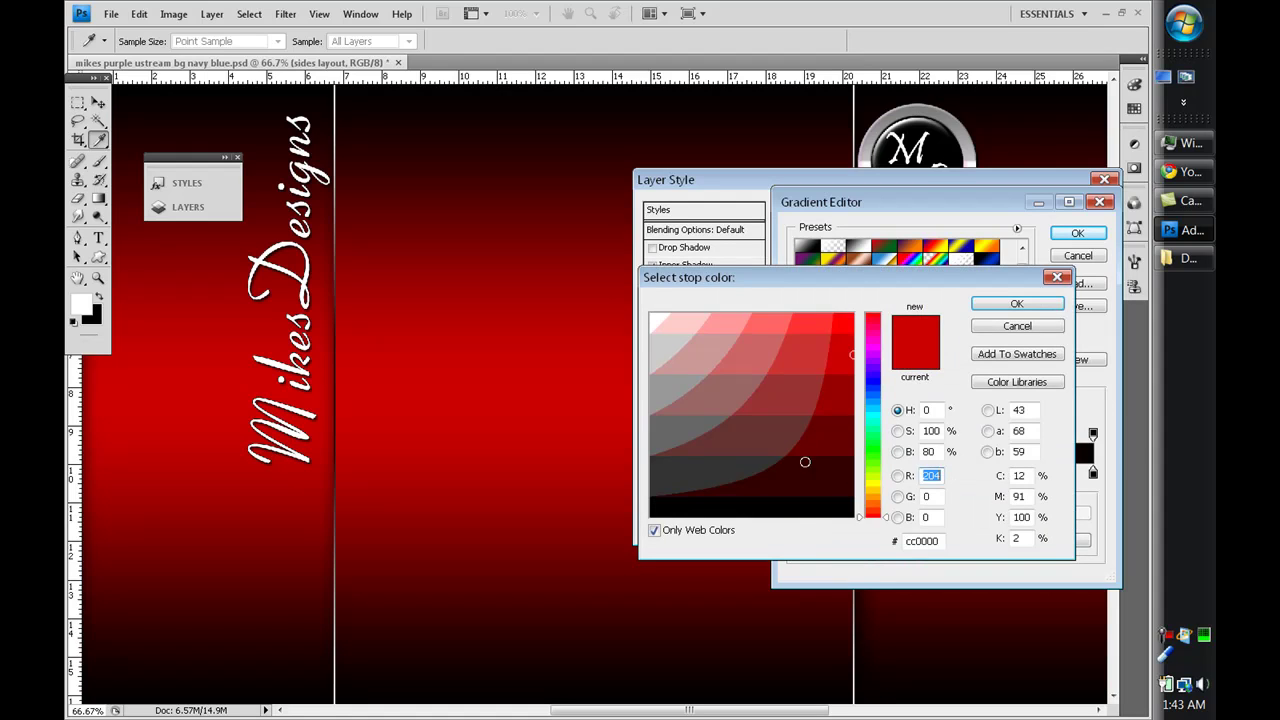
{"action": "left_click", "coordinate": [824, 458]}
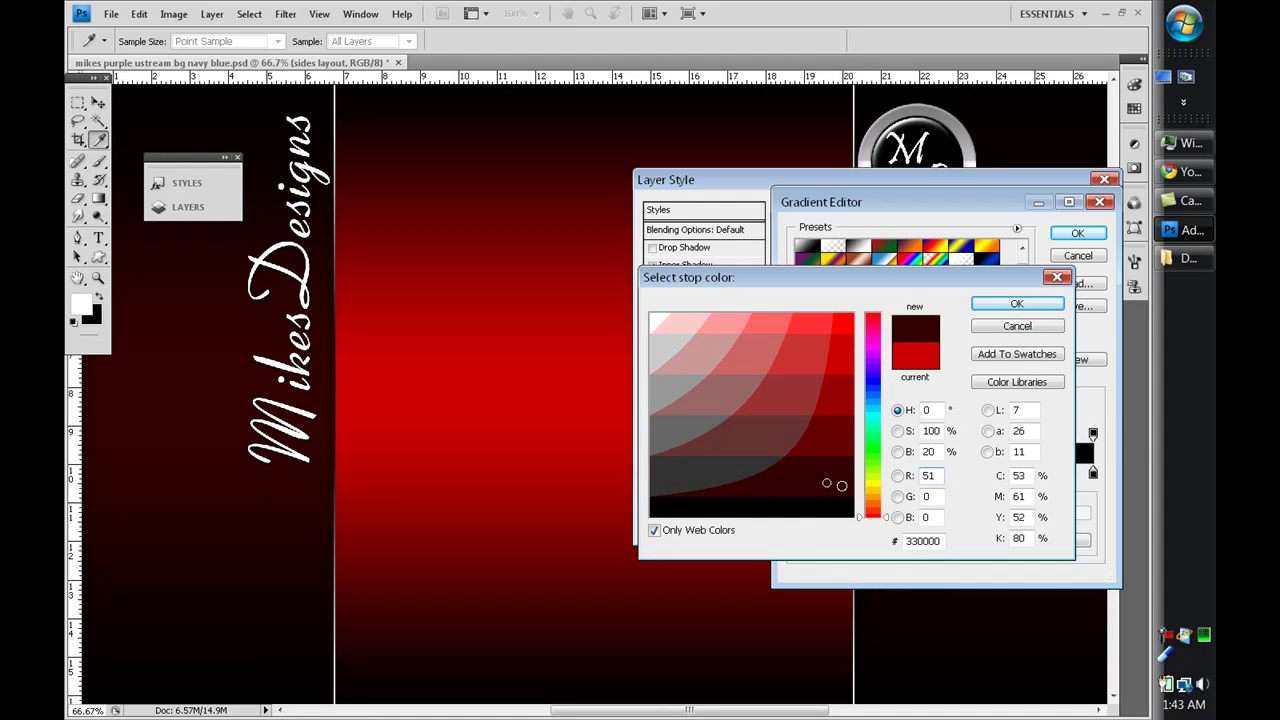
{"action": "left_click", "coordinate": [1016, 303]}
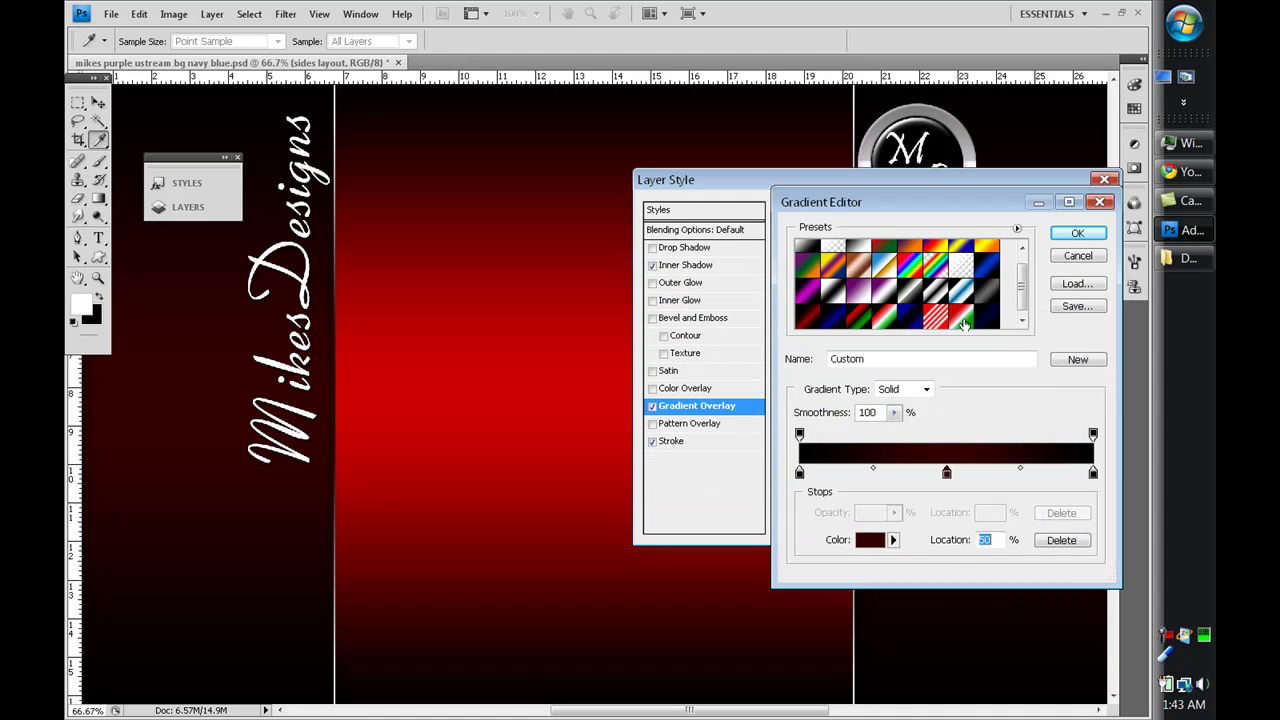
{"action": "left_click", "coordinate": [1082, 232]}
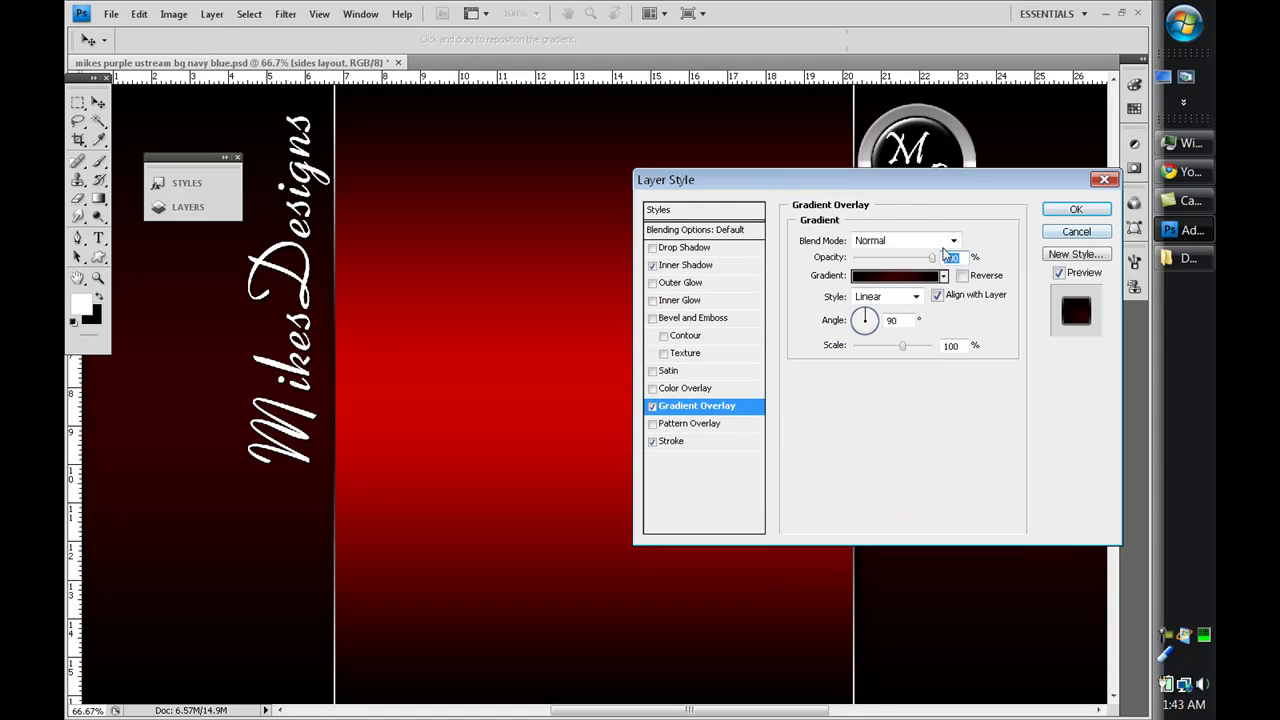
{"action": "left_click", "coordinate": [1075, 209]}
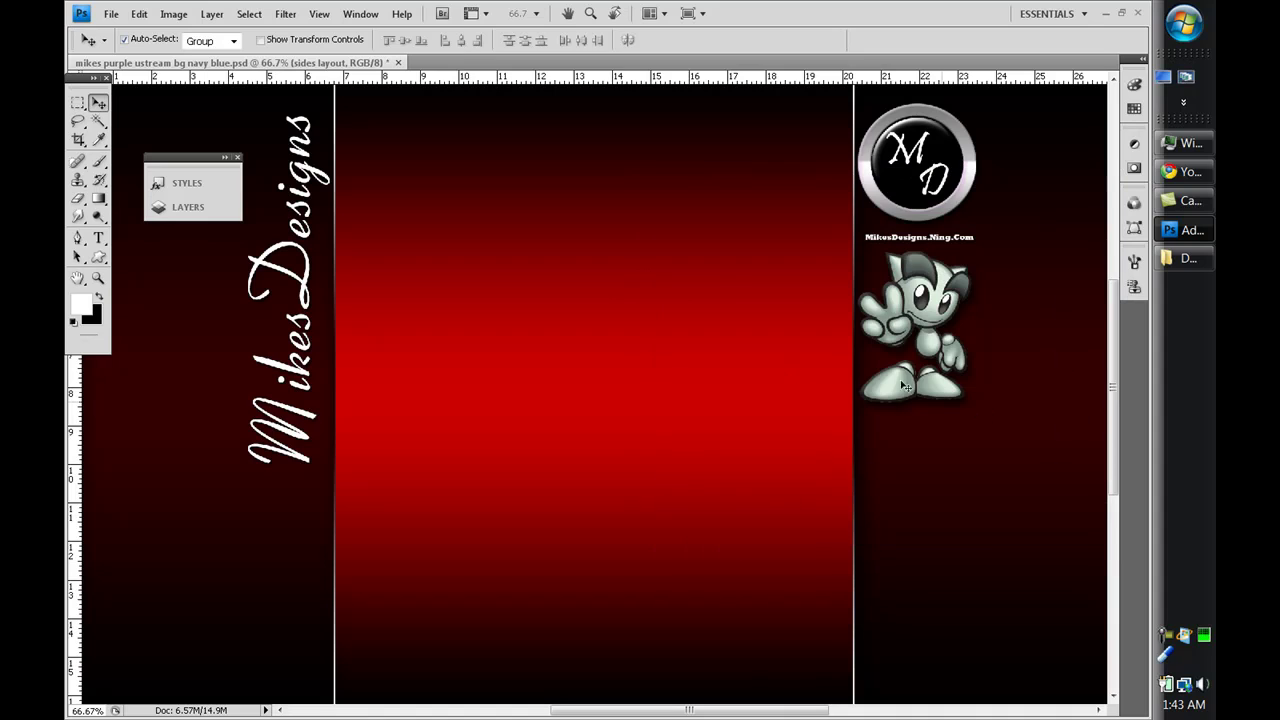
Hide Group 1, which holds the logo and the cartoon character.
{"action": "left_click", "coordinate": [163, 207]}
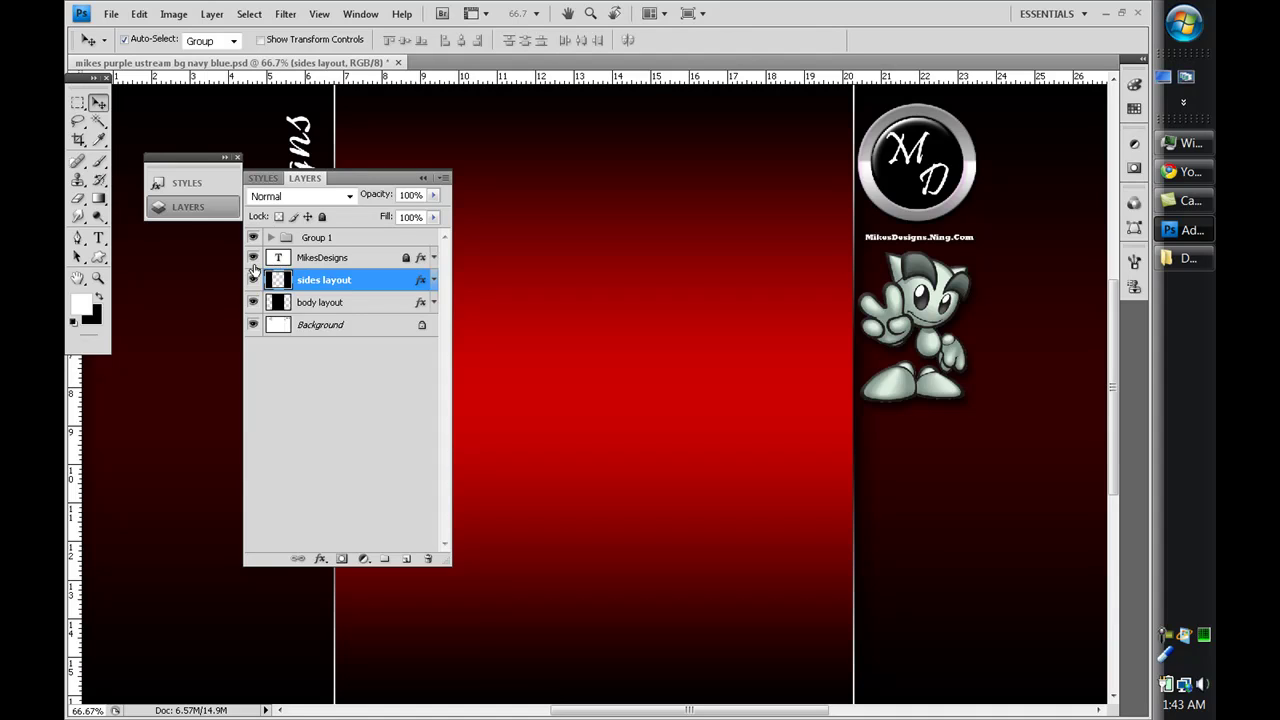
{"action": "left_click", "coordinate": [253, 258]}
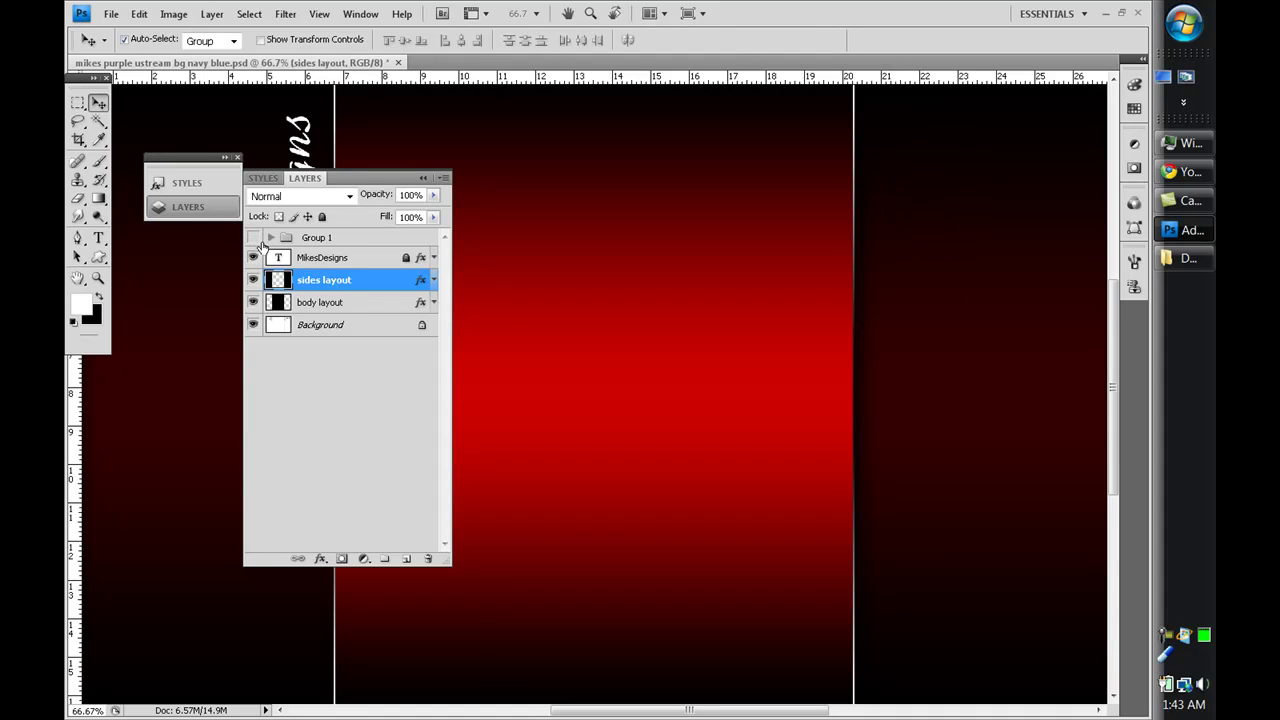
{"action": "left_click", "coordinate": [423, 178]}
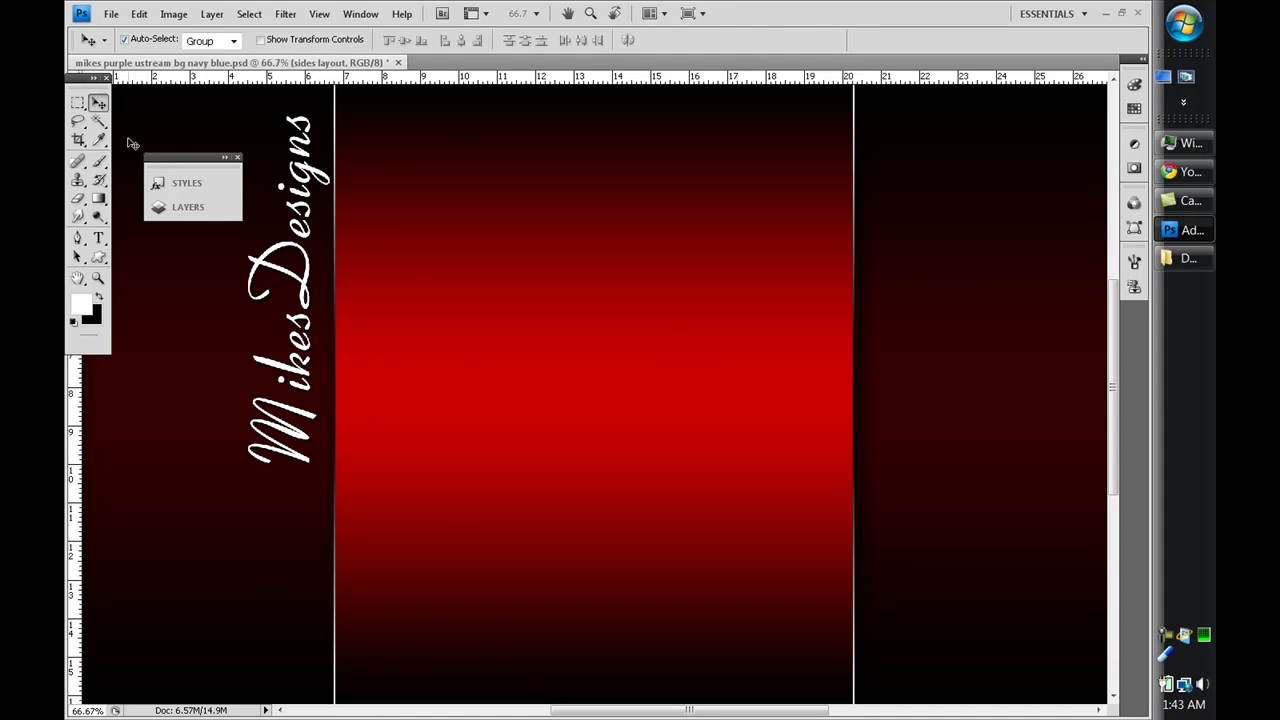
Place the red-roses image from the Downloads folder in the centre of the design at its original size.
{"action": "left_click", "coordinate": [111, 14]}
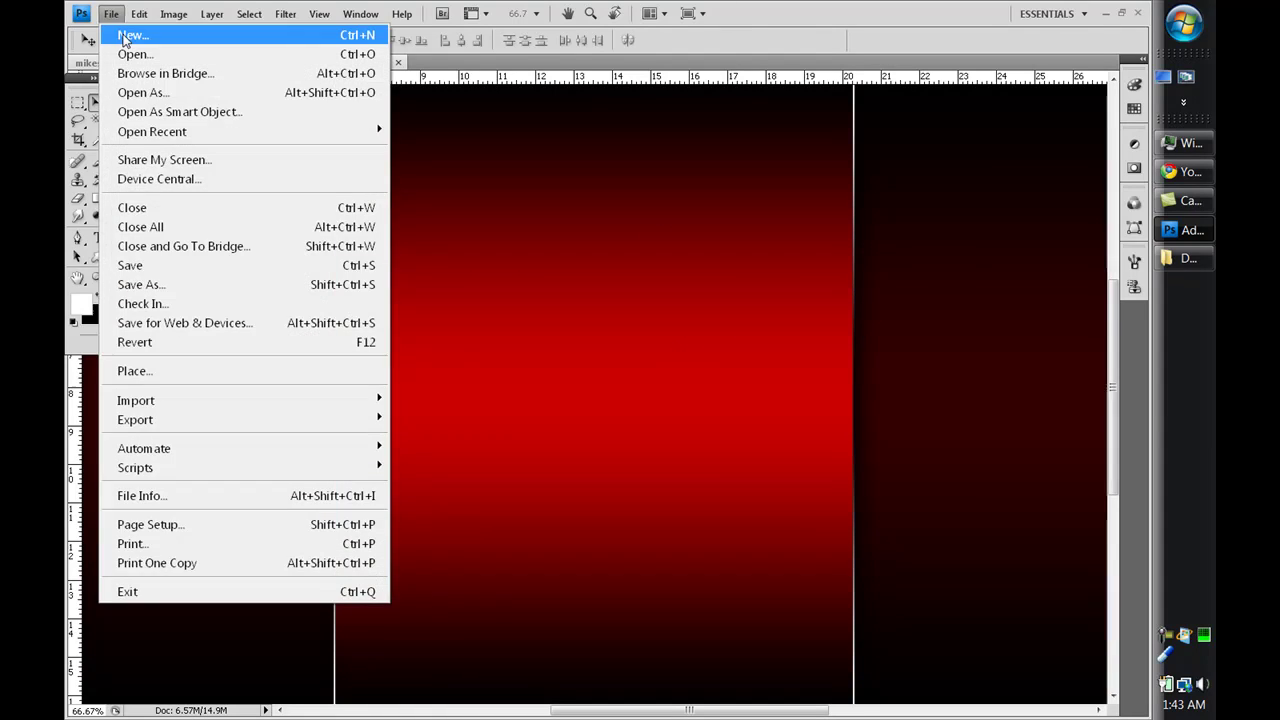
{"action": "left_click", "coordinate": [211, 376]}
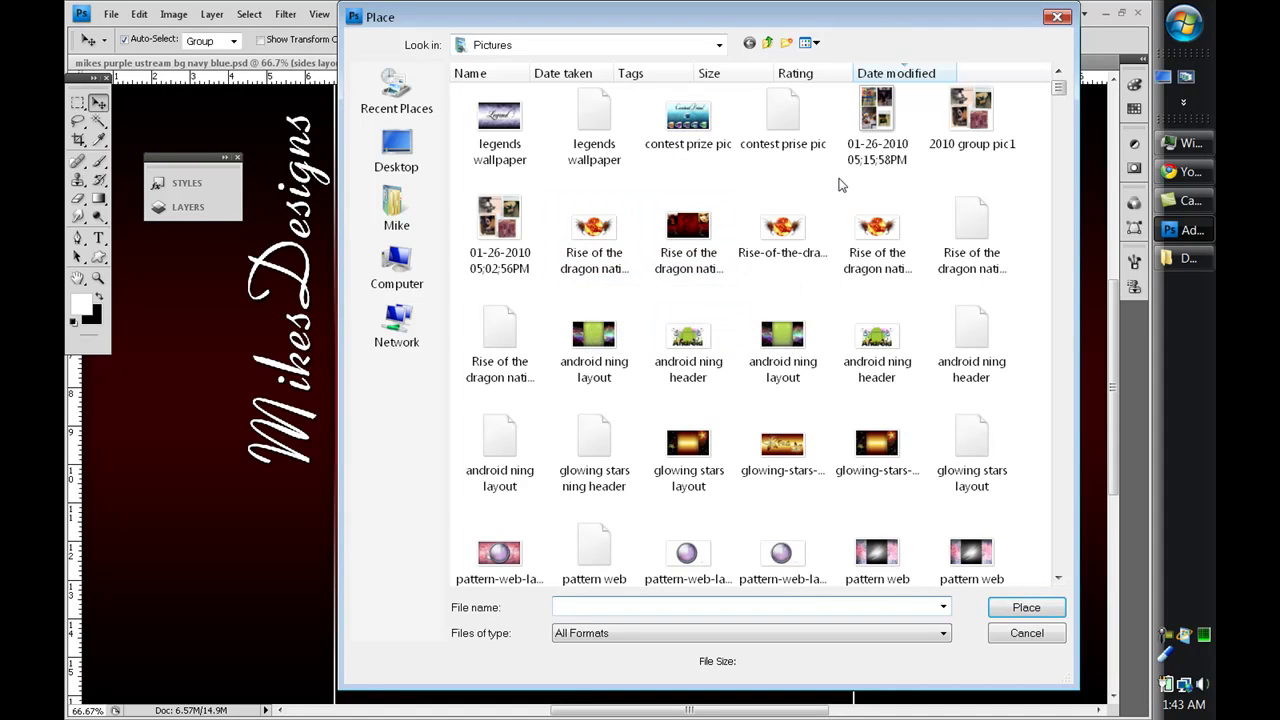
{"action": "left_click", "coordinate": [394, 218]}
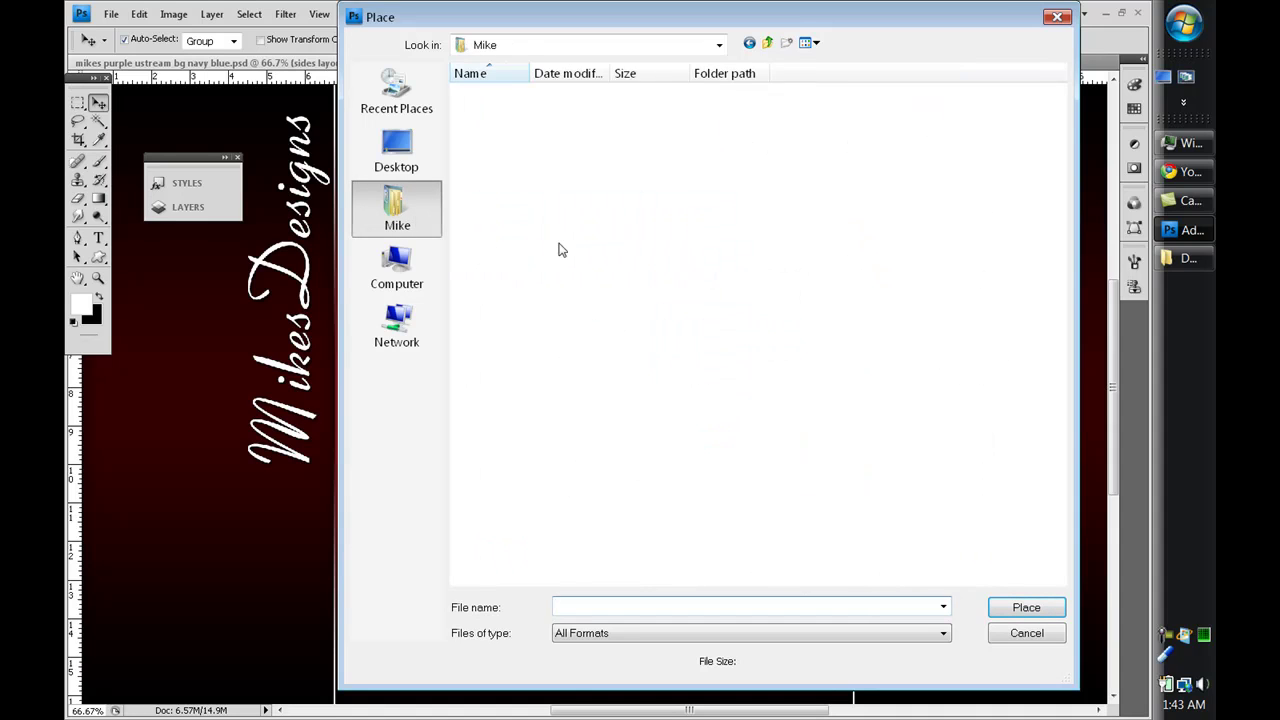
{"action": "double_click", "coordinate": [587, 218]}
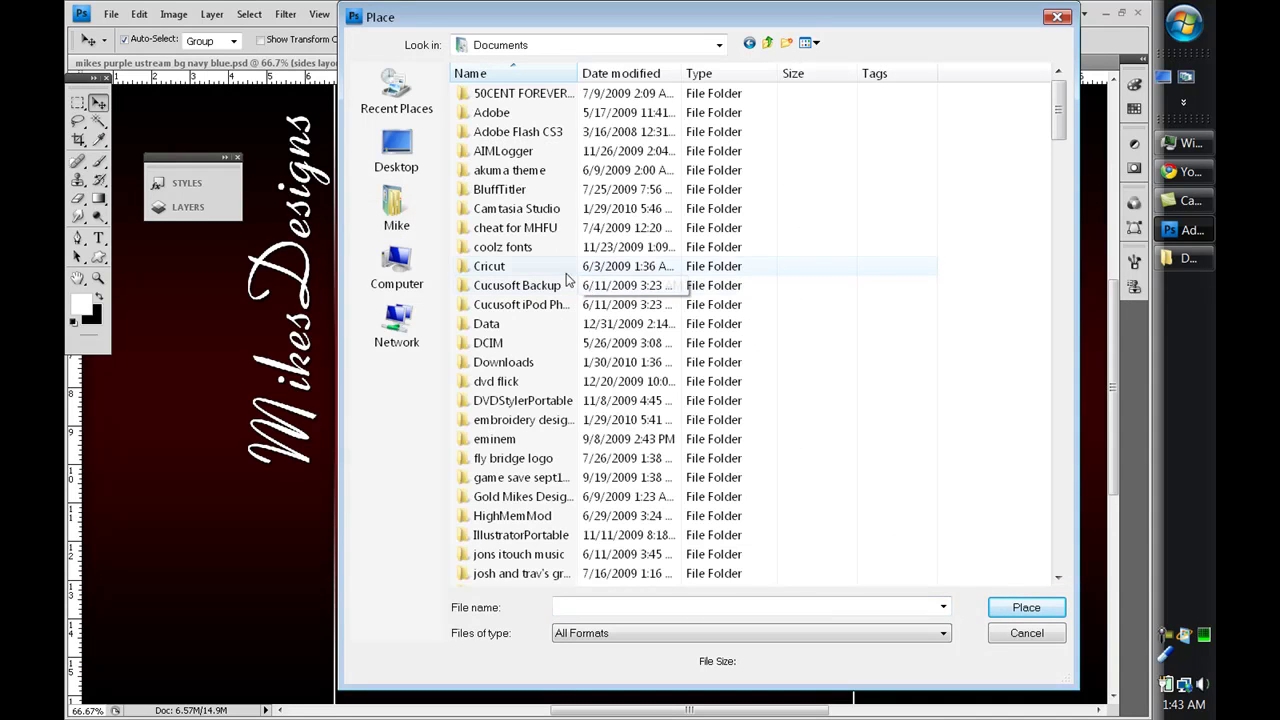
{"action": "left_click", "coordinate": [517, 366]}
{"action": "double_click", "coordinate": [552, 362]}
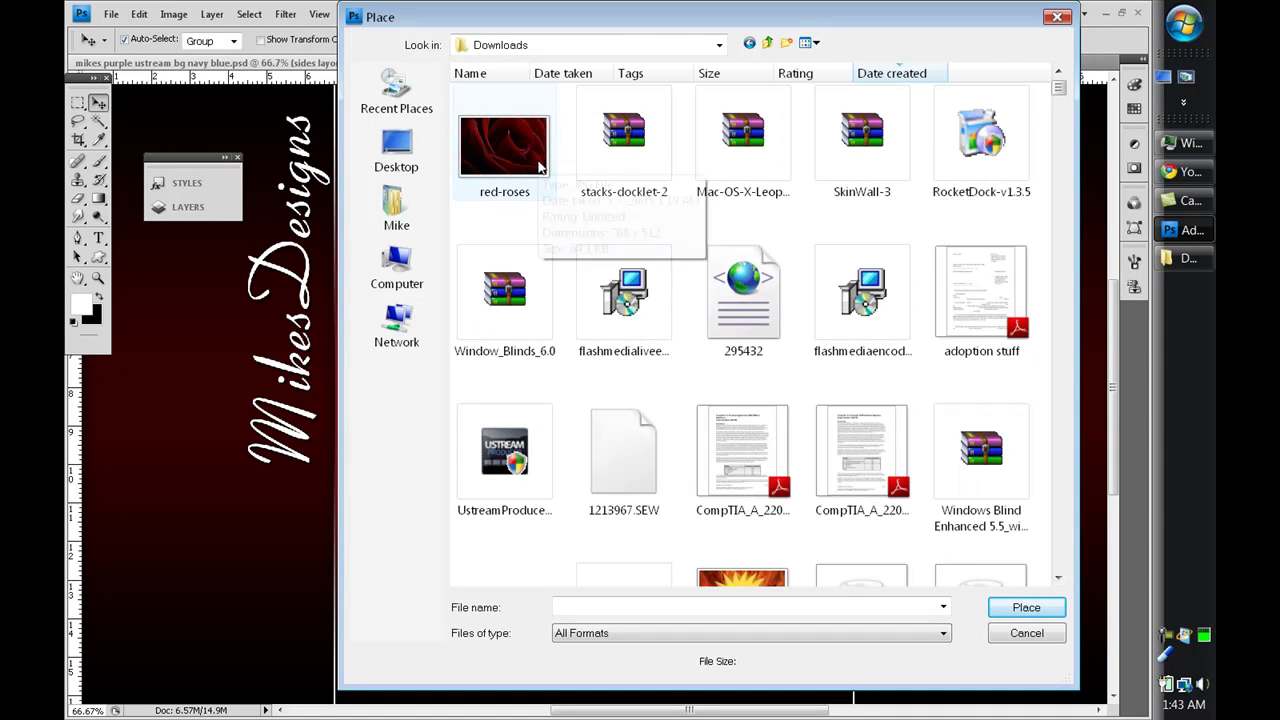
{"action": "left_click", "coordinate": [520, 192]}
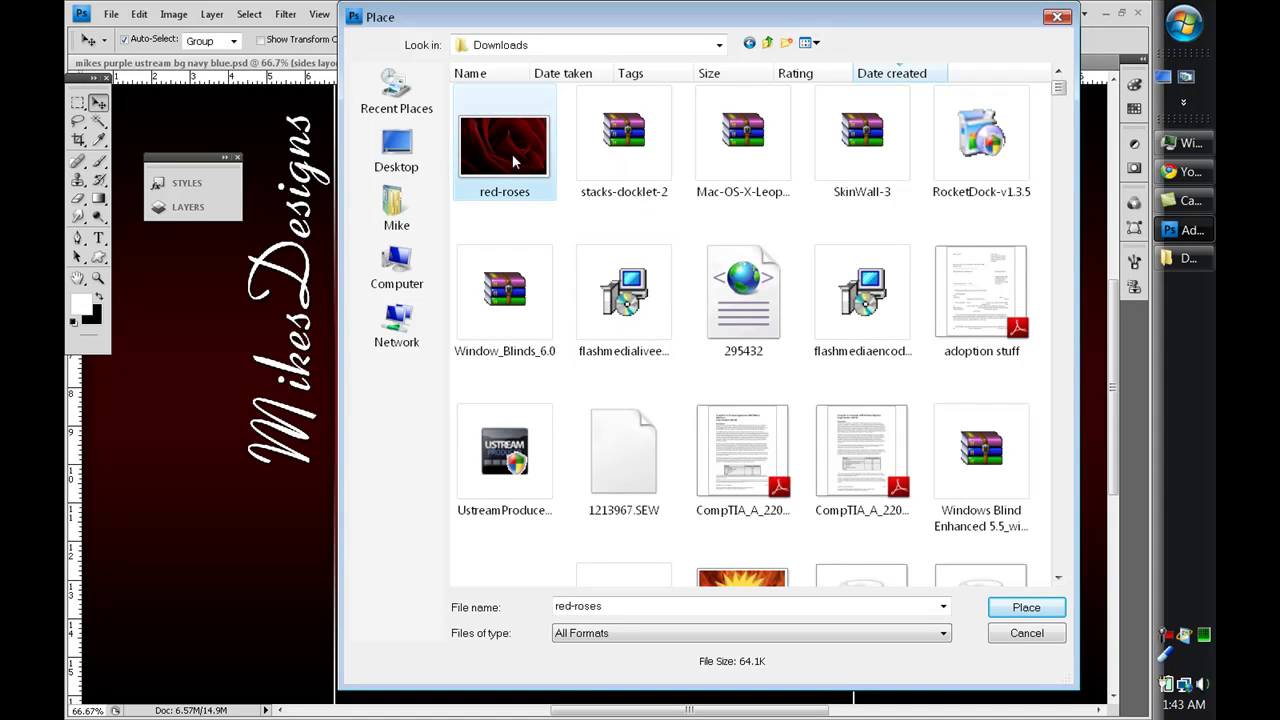
{"action": "left_click", "coordinate": [1058, 610]}
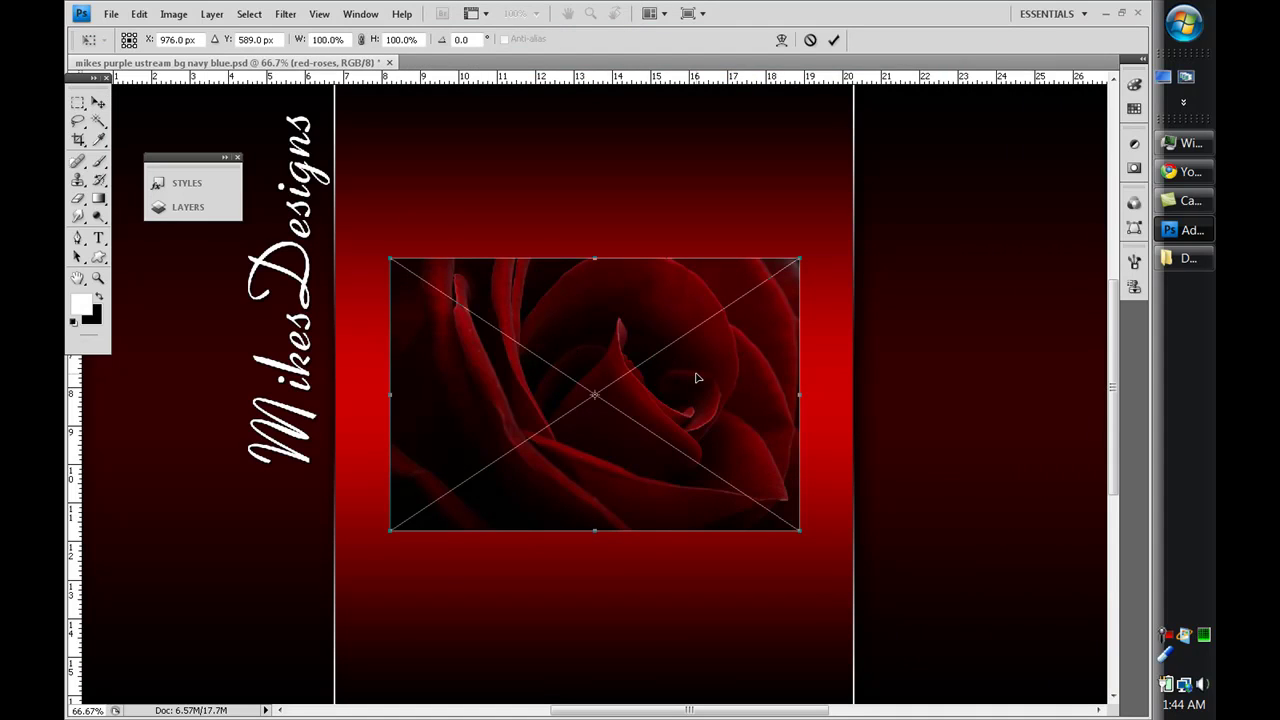
{"action": "key", "text": "Return"}
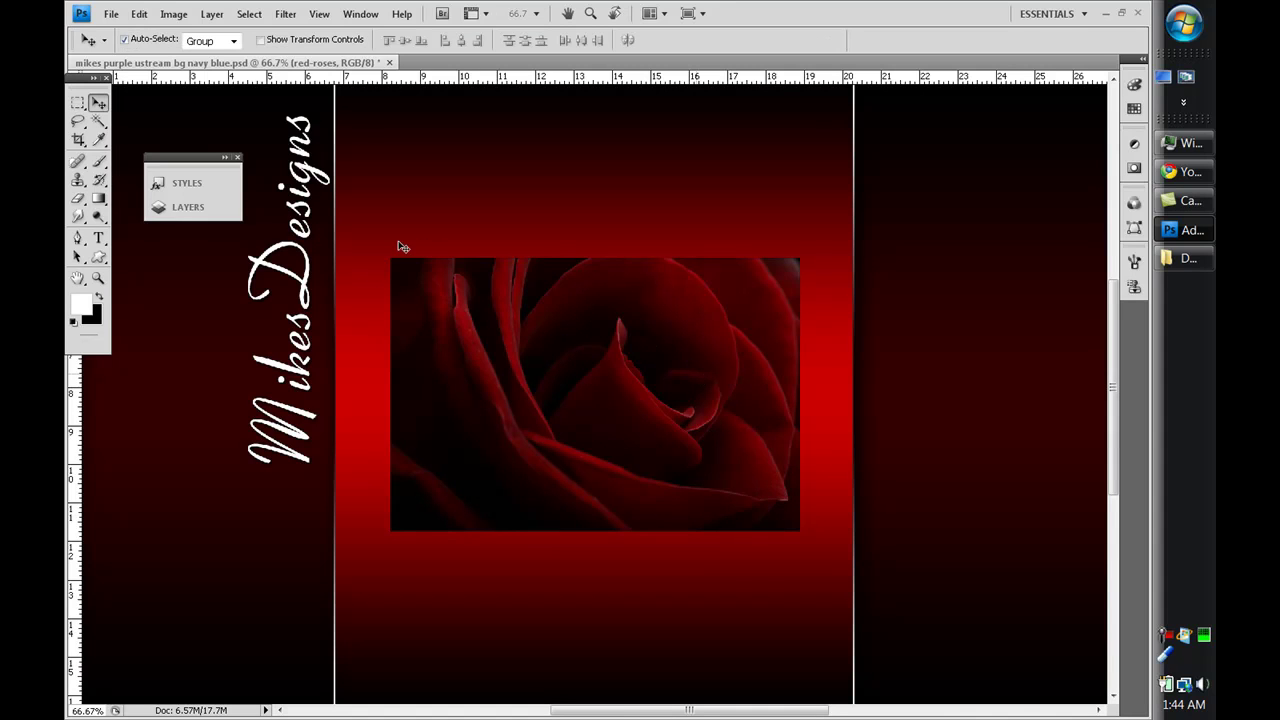
Place the rose_02_bg_040106 image from the Downloads folder into the design.
{"action": "left_click", "coordinate": [111, 14]}
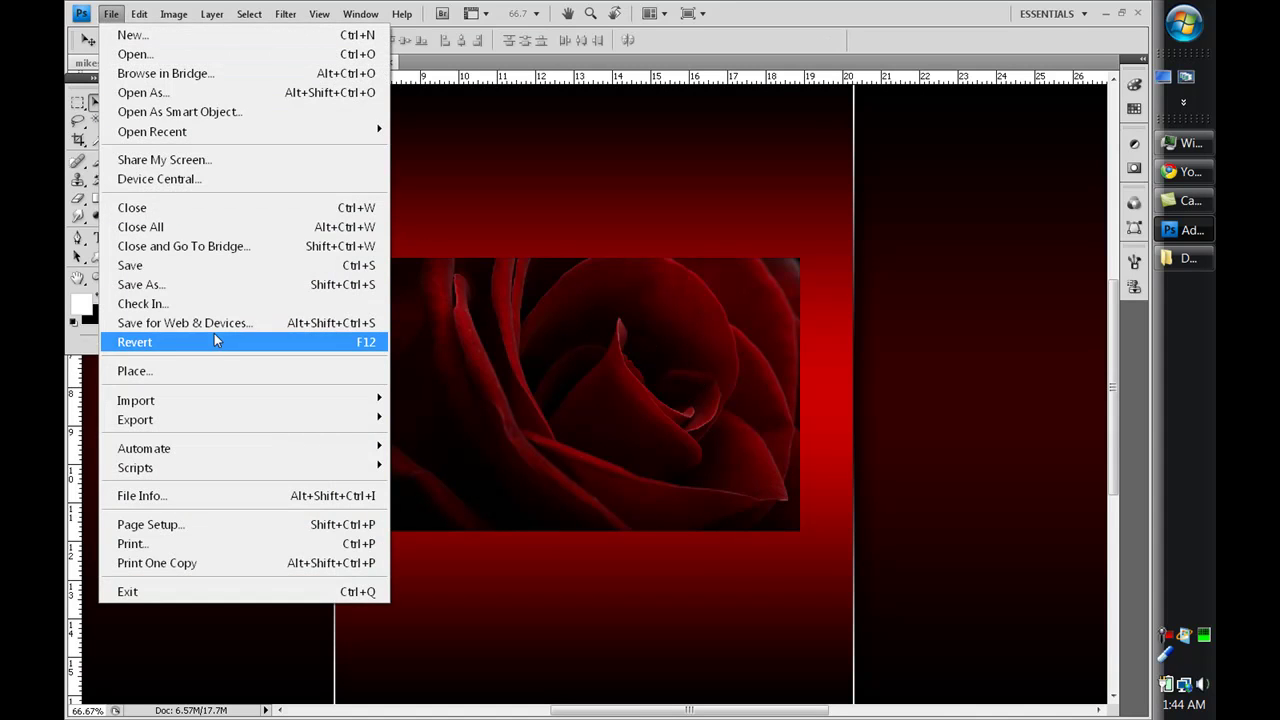
{"action": "left_click", "coordinate": [206, 371]}
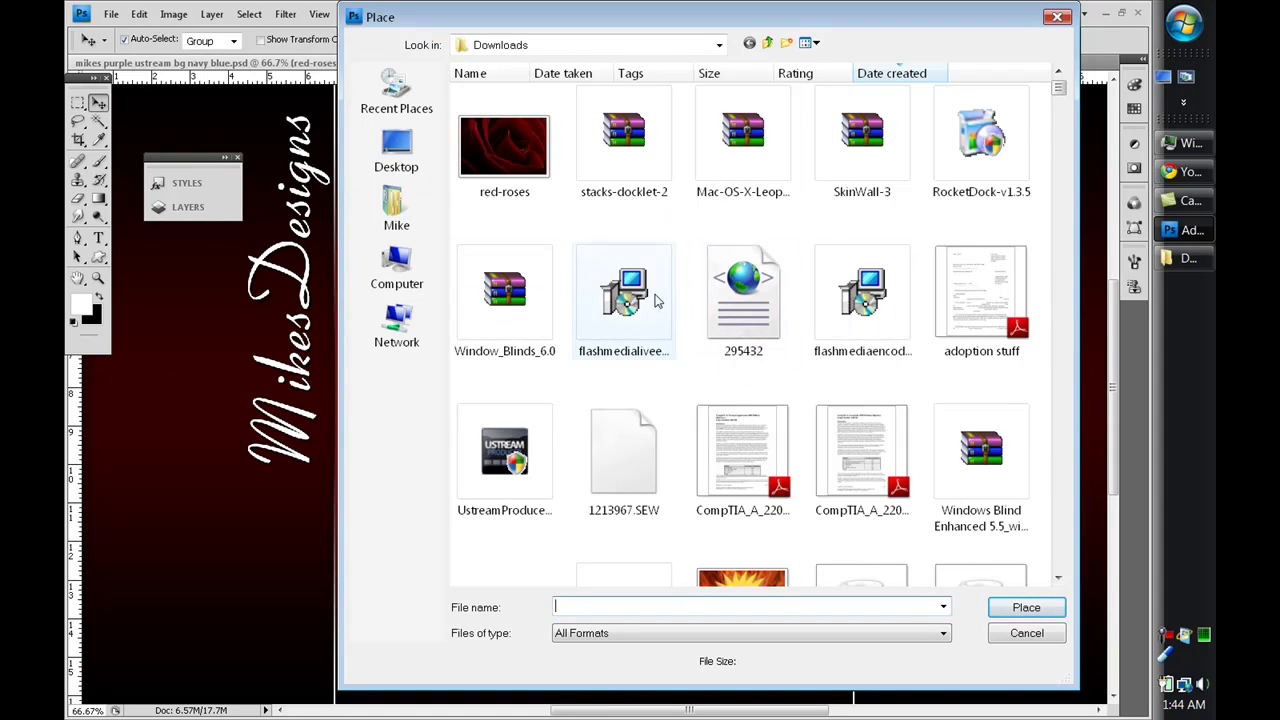
{"action": "scroll", "coordinate": [690, 297], "scroll_direction": "down", "scroll_amount": 5}
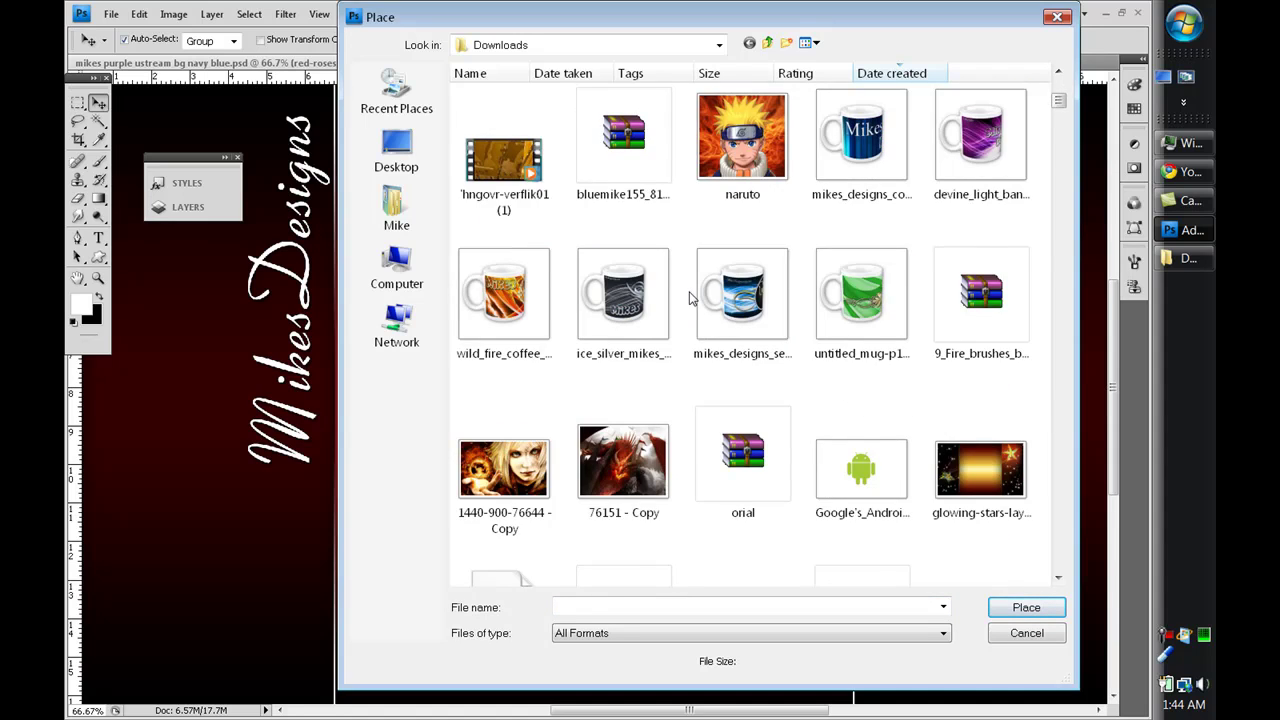
{"action": "scroll", "coordinate": [690, 297], "scroll_direction": "down", "scroll_amount": 3}
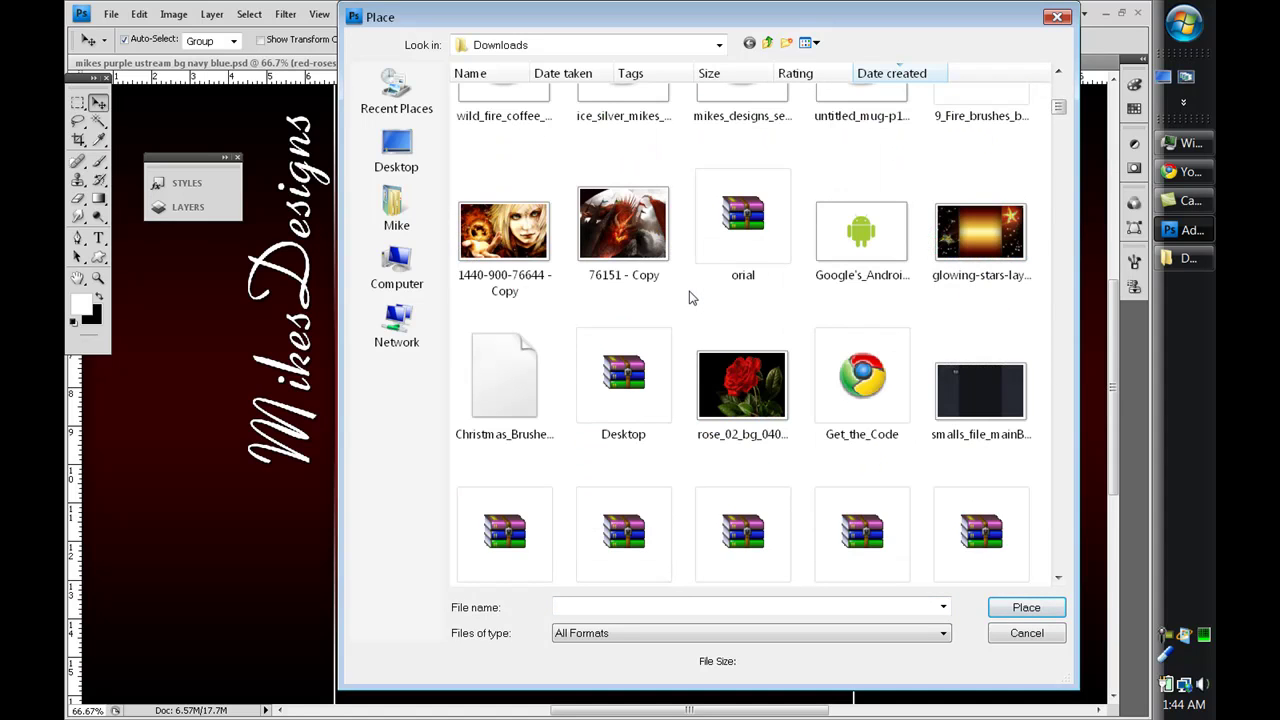
{"action": "left_click", "coordinate": [770, 397]}
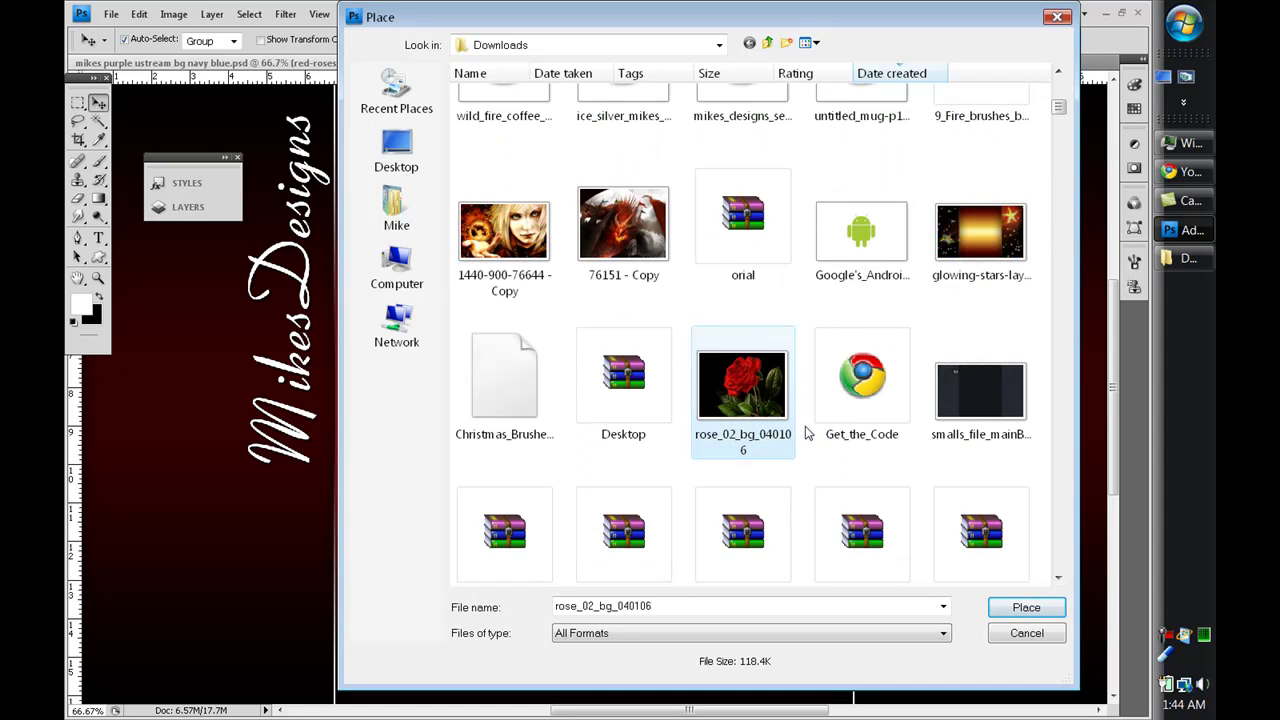
{"action": "left_click", "coordinate": [1026, 610]}
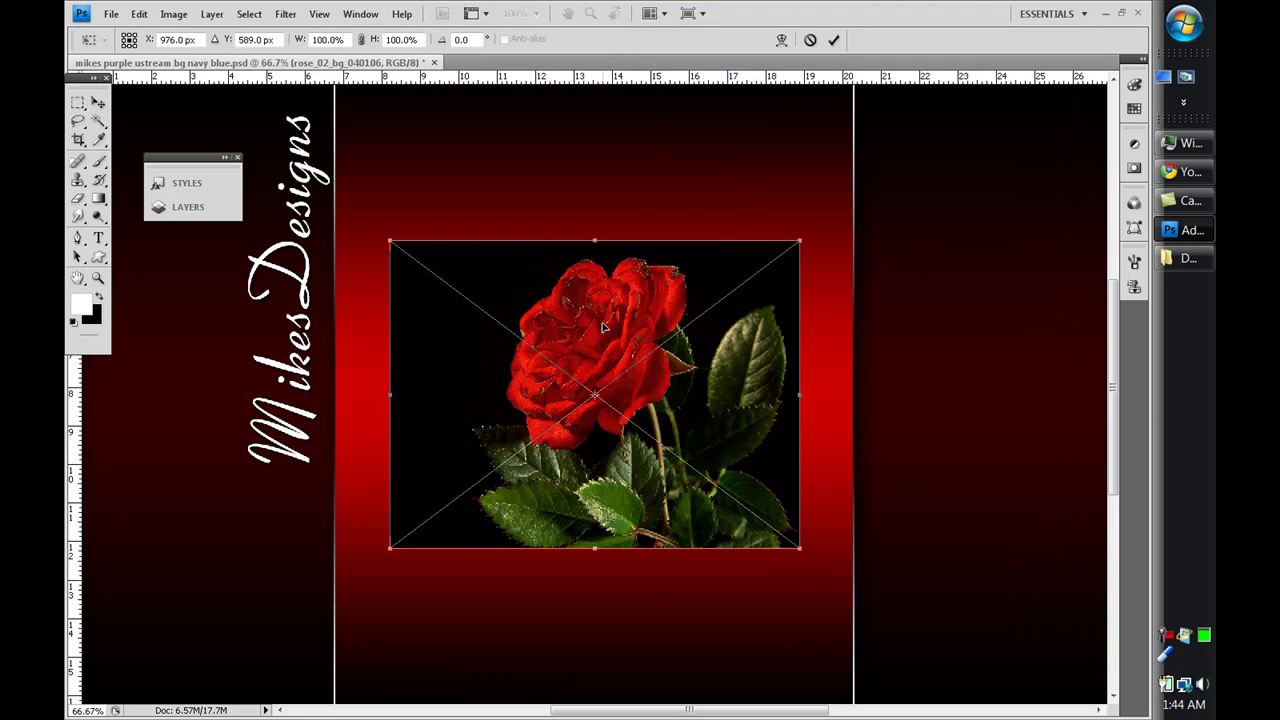
Move the placed rose to the design's upper-right corner at about X 1682 px, Y 289 px and commit the placement.
{"action": "left_click_drag", "start_coordinate": [790, 260], "coordinate": [935, 255]}
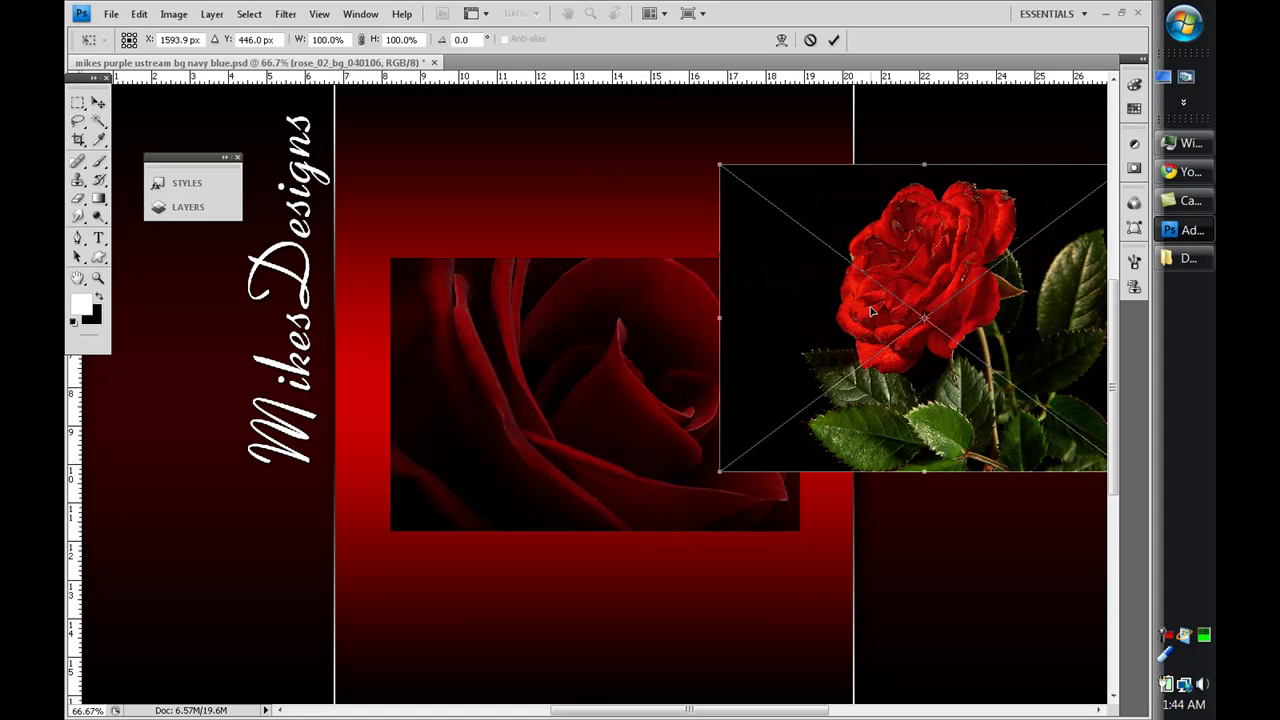
{"action": "key", "text": "ctrl+minus"}
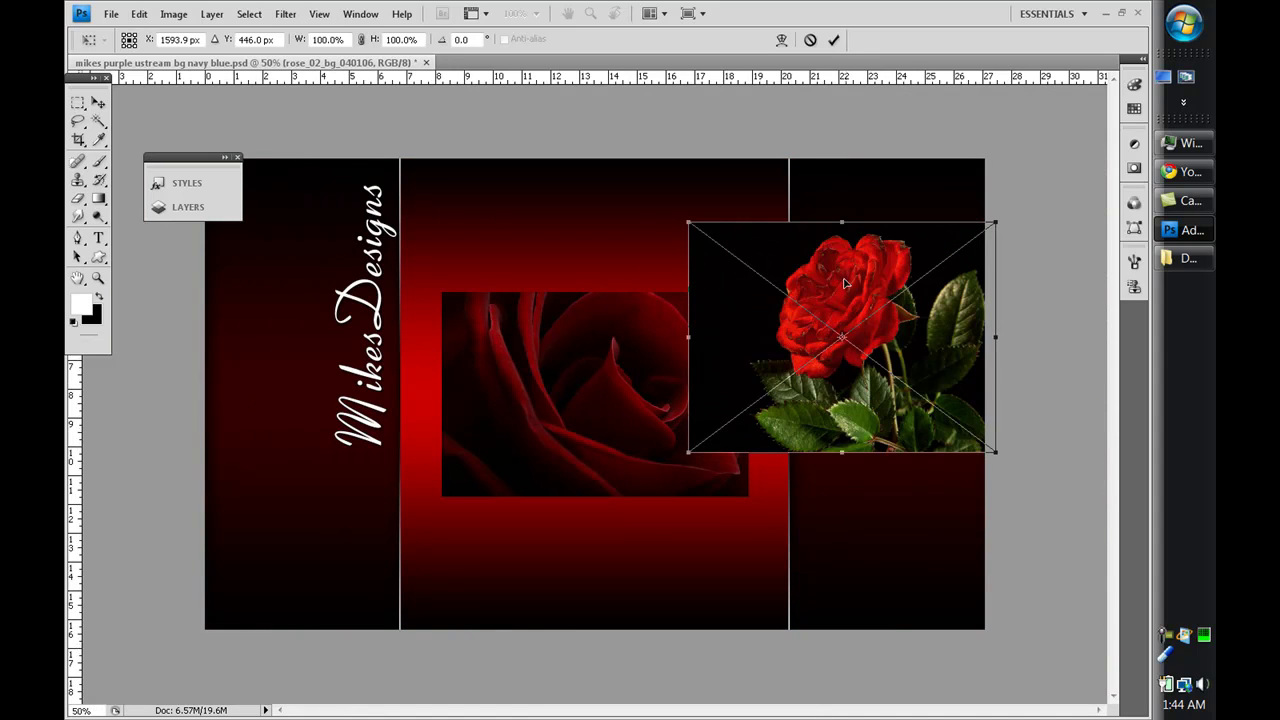
{"action": "left_click_drag", "start_coordinate": [845, 284], "coordinate": [882, 222]}
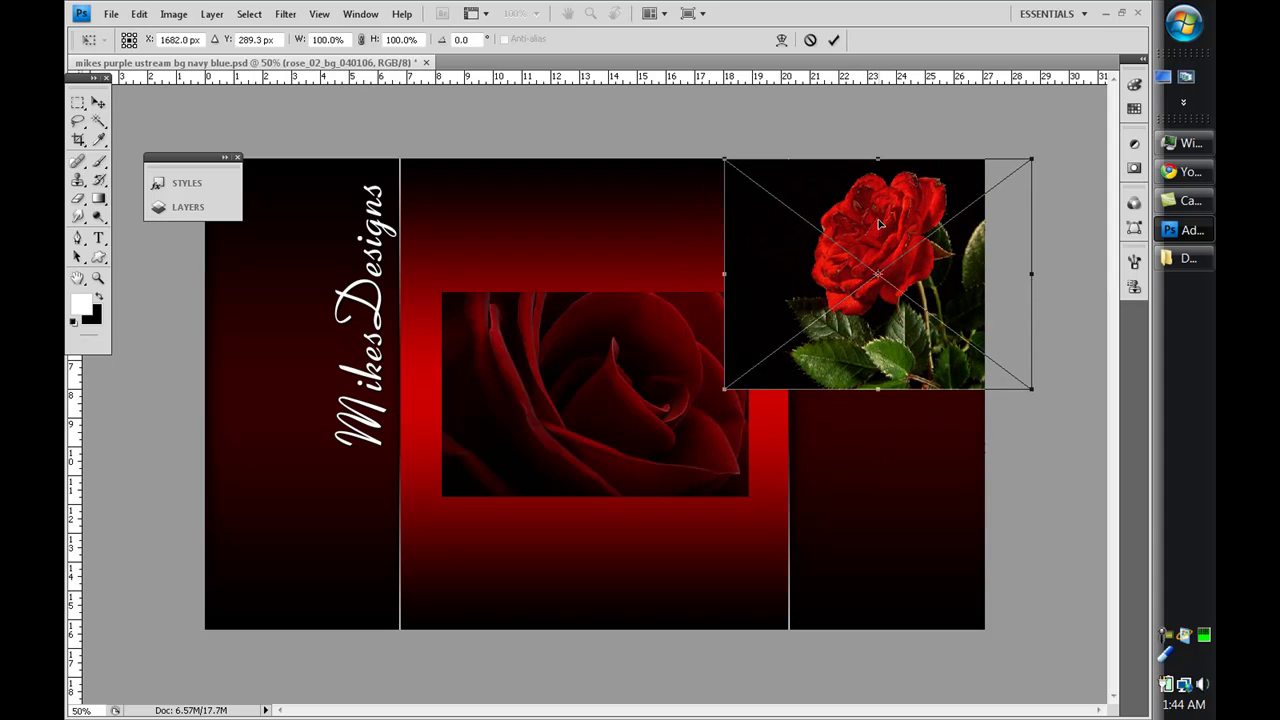
{"action": "key", "text": "Return"}
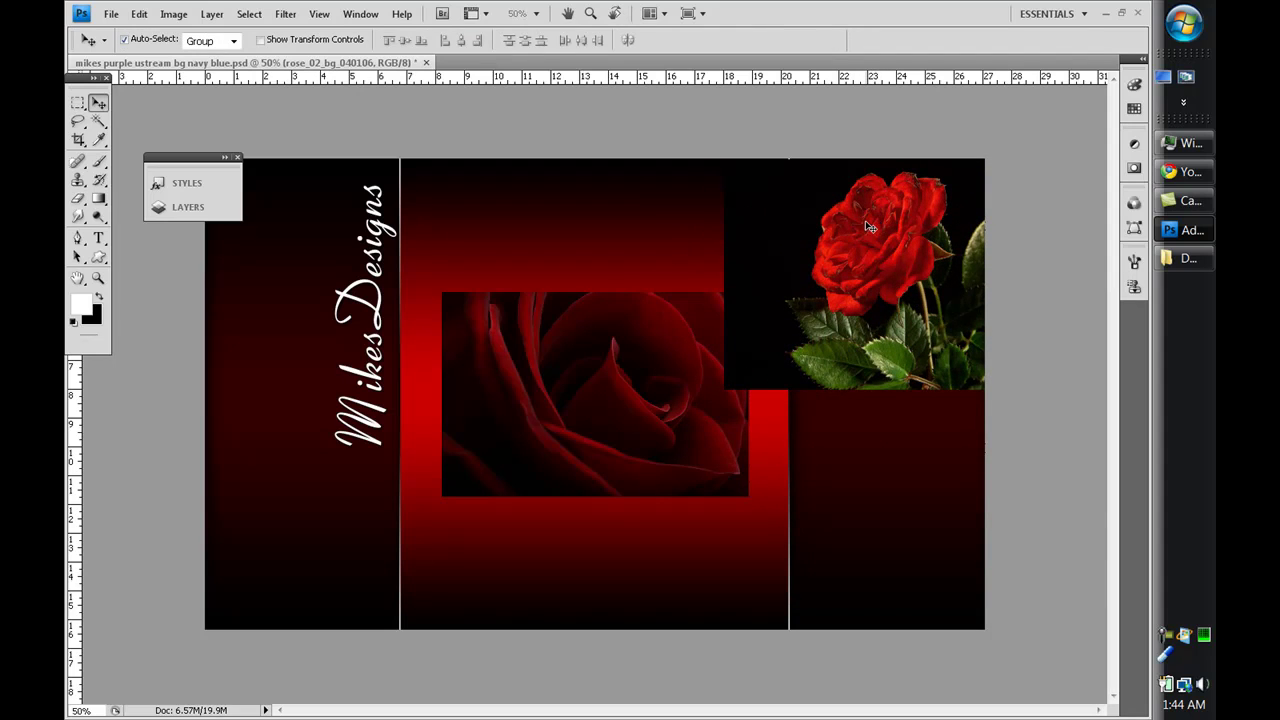
Duplicate the rose_02_bg_040106 layer, flip the copy horizontally and move it to the design's upper-left corner.
{"action": "key", "text": "ctrl+j"}
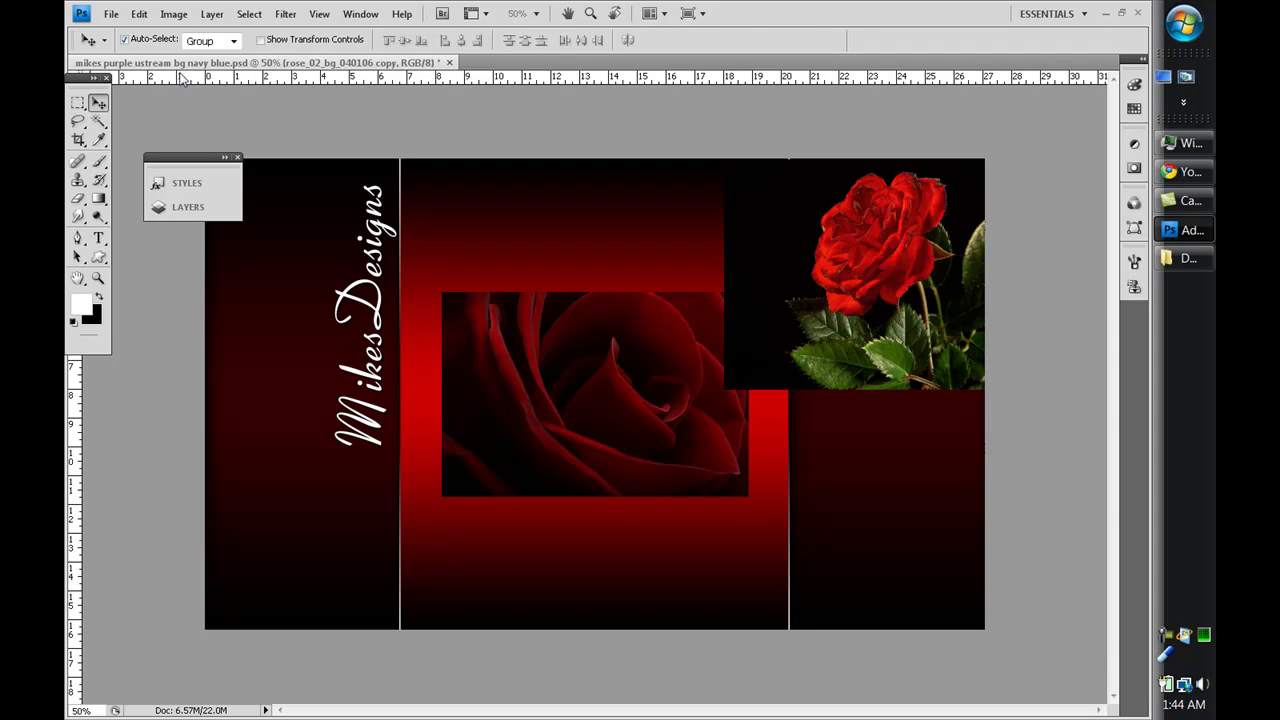
{"action": "left_click", "coordinate": [139, 13]}
{"action": "mouse_move", "coordinate": [246, 397]}
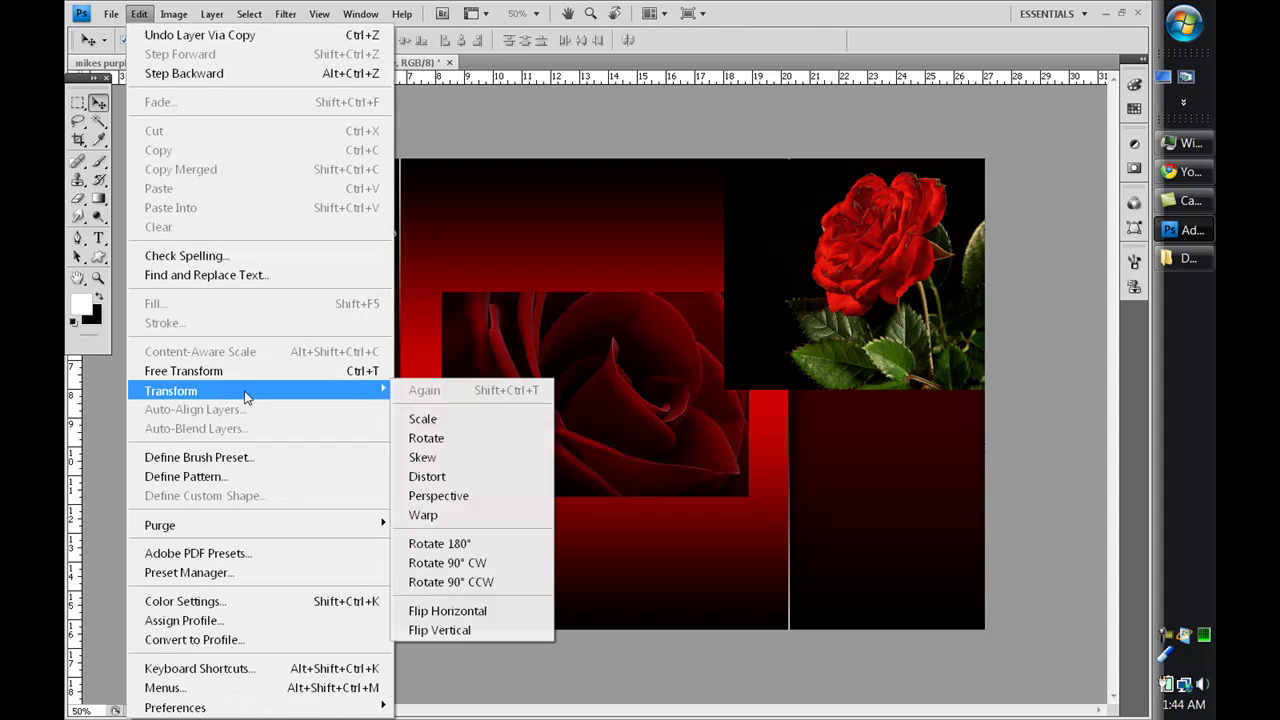
{"action": "left_click", "coordinate": [501, 611]}
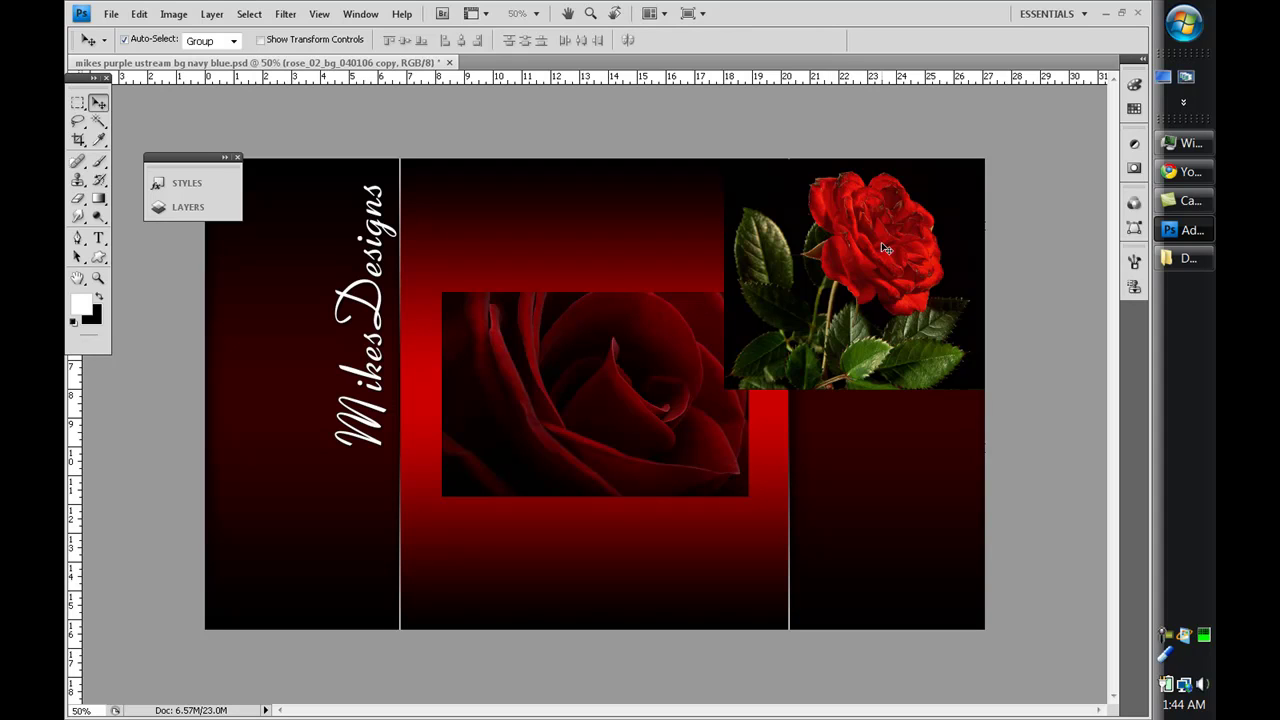
{"action": "left_click_drag", "start_coordinate": [855, 246], "coordinate": [292, 252]}
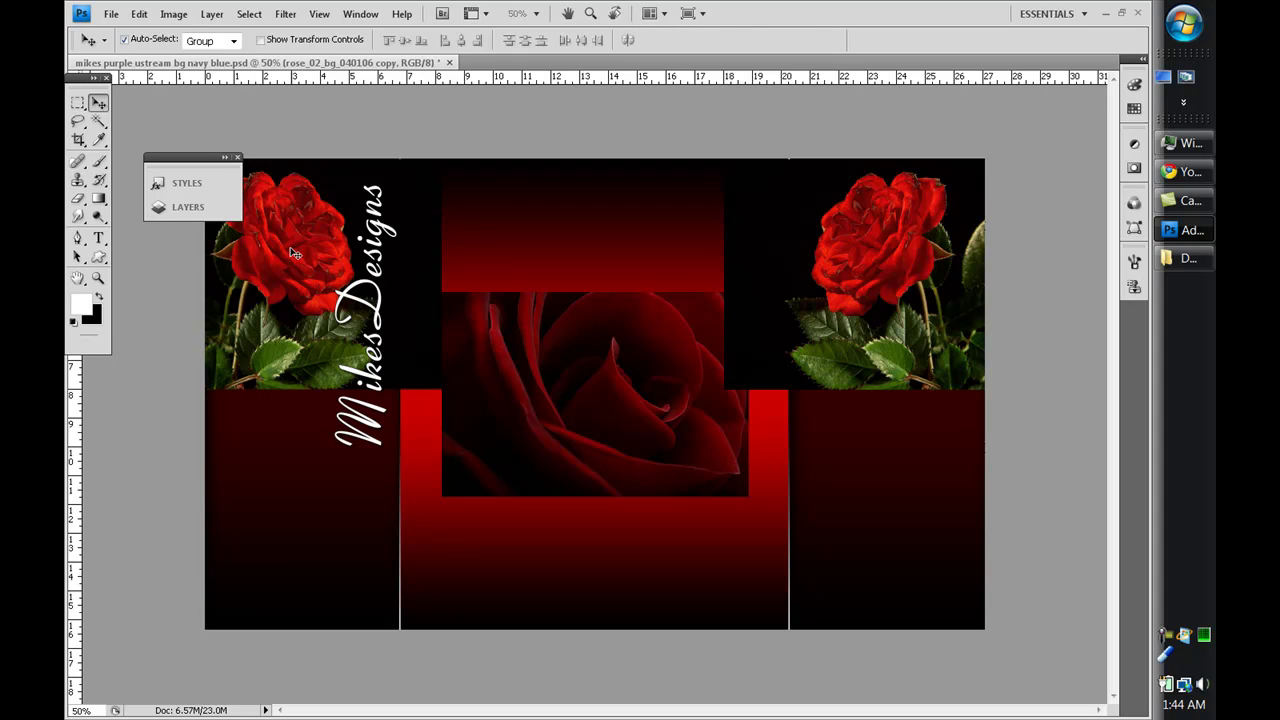
Display the grid over the design.
{"action": "key", "text": "ctrl+apostrophe"}
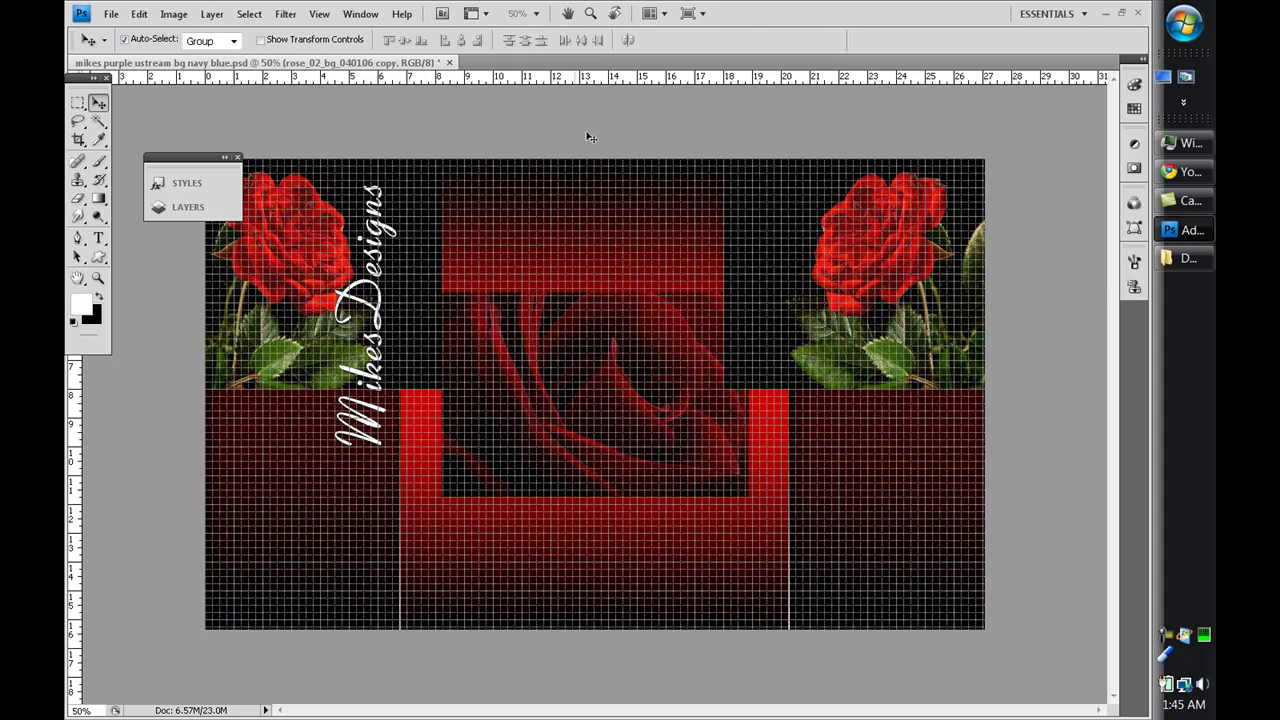
{"action": "left_click", "coordinate": [488, 17]}
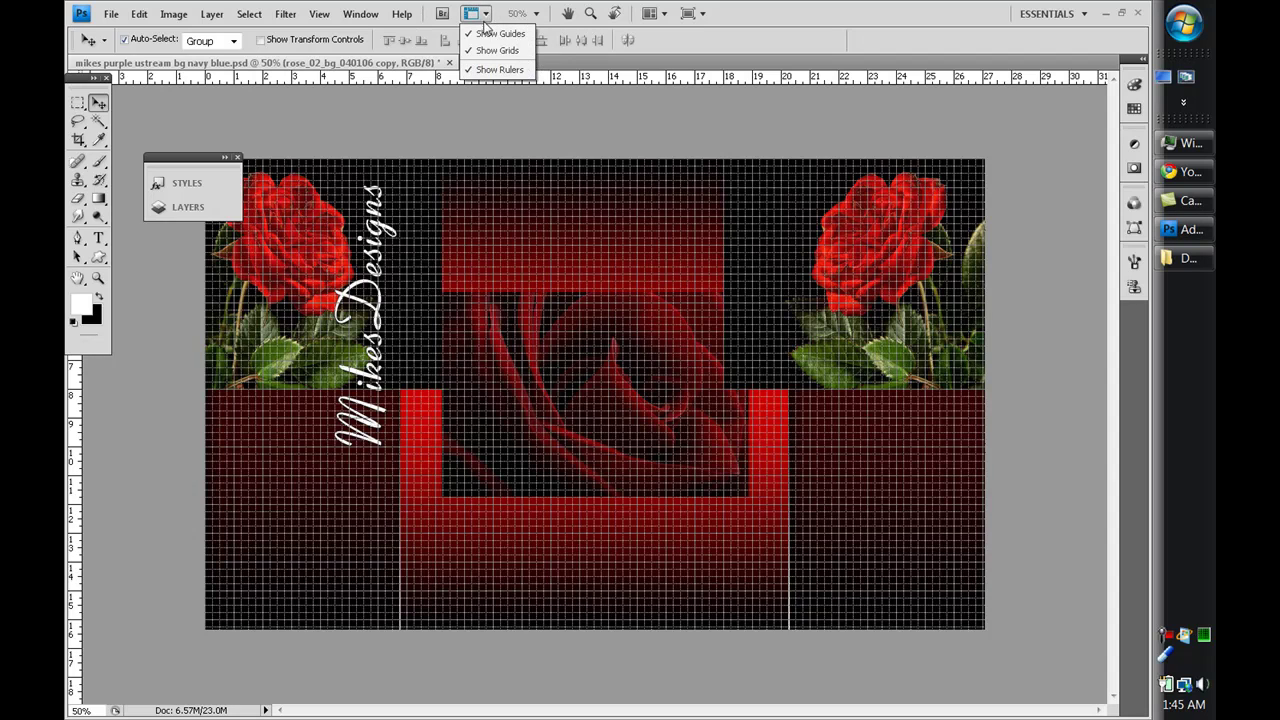
{"action": "left_click", "coordinate": [487, 50]}
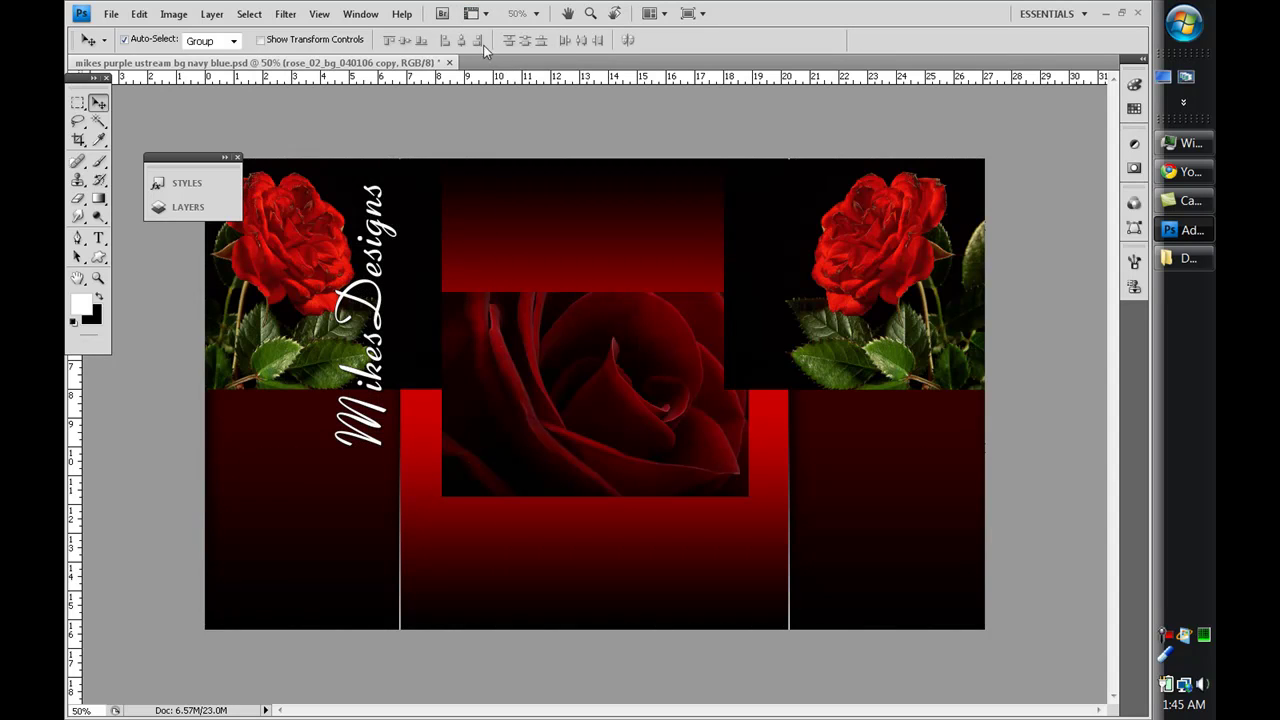
{"action": "left_click", "coordinate": [487, 15]}
{"action": "left_click", "coordinate": [496, 50]}
{"action": "left_click", "coordinate": [490, 16]}
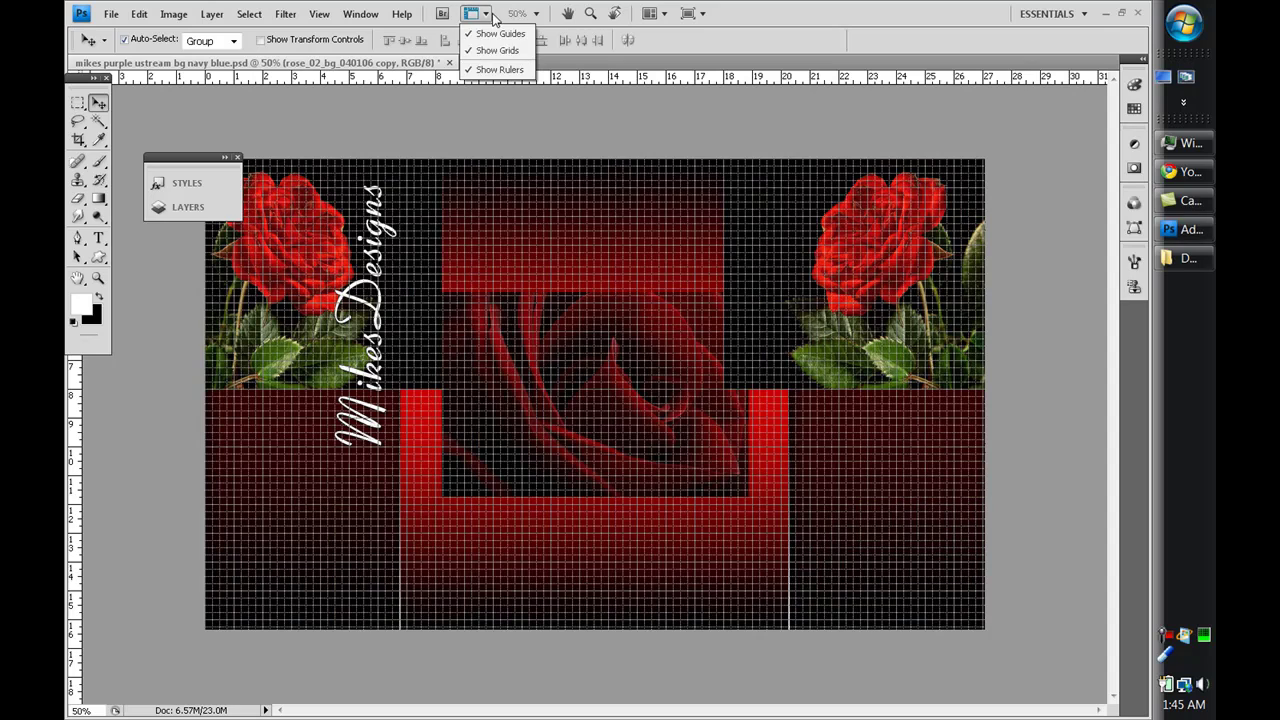
{"action": "left_click", "coordinate": [518, 55]}
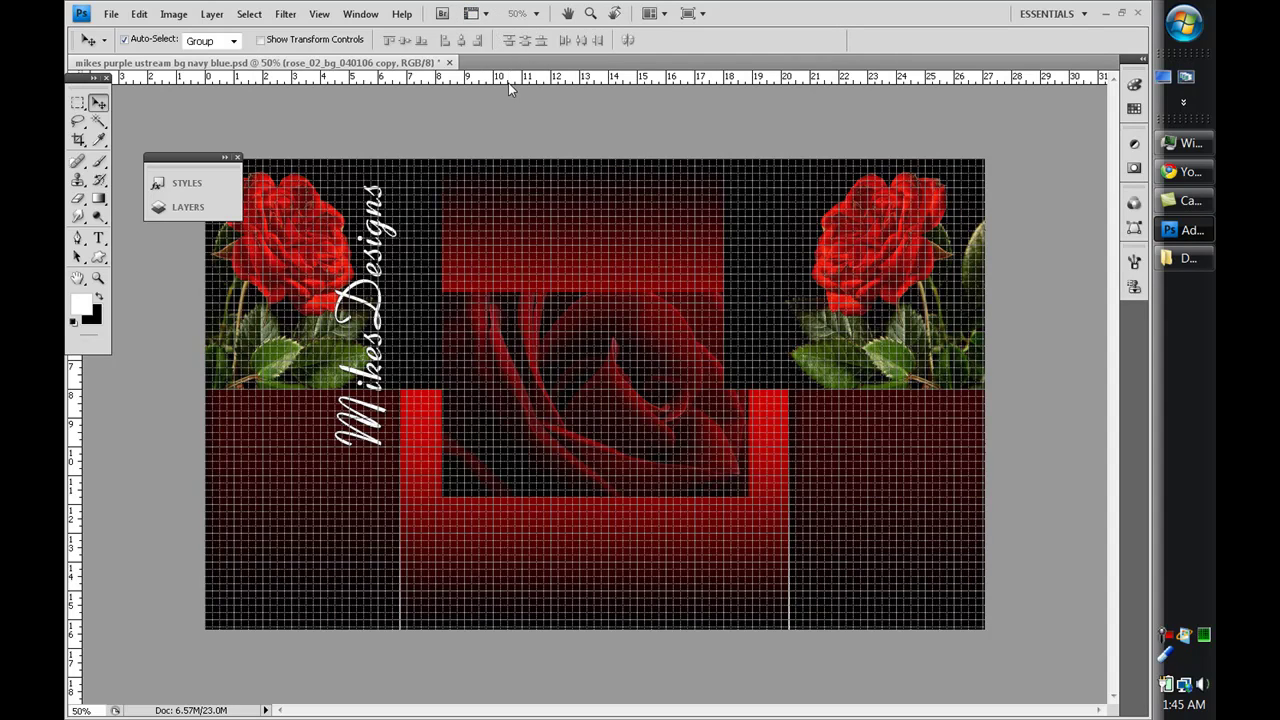
{"action": "left_click", "coordinate": [486, 14]}
{"action": "left_click", "coordinate": [486, 16]}
Shift the upper-right rose slightly to the right and down, and hide the grid.
{"action": "mouse_move", "coordinate": [775, 338]}
{"action": "left_mouse_down"}
{"action": "mouse_move", "coordinate": [835, 336]}
{"action": "mouse_move", "coordinate": [789, 341]}
{"action": "left_mouse_up"}
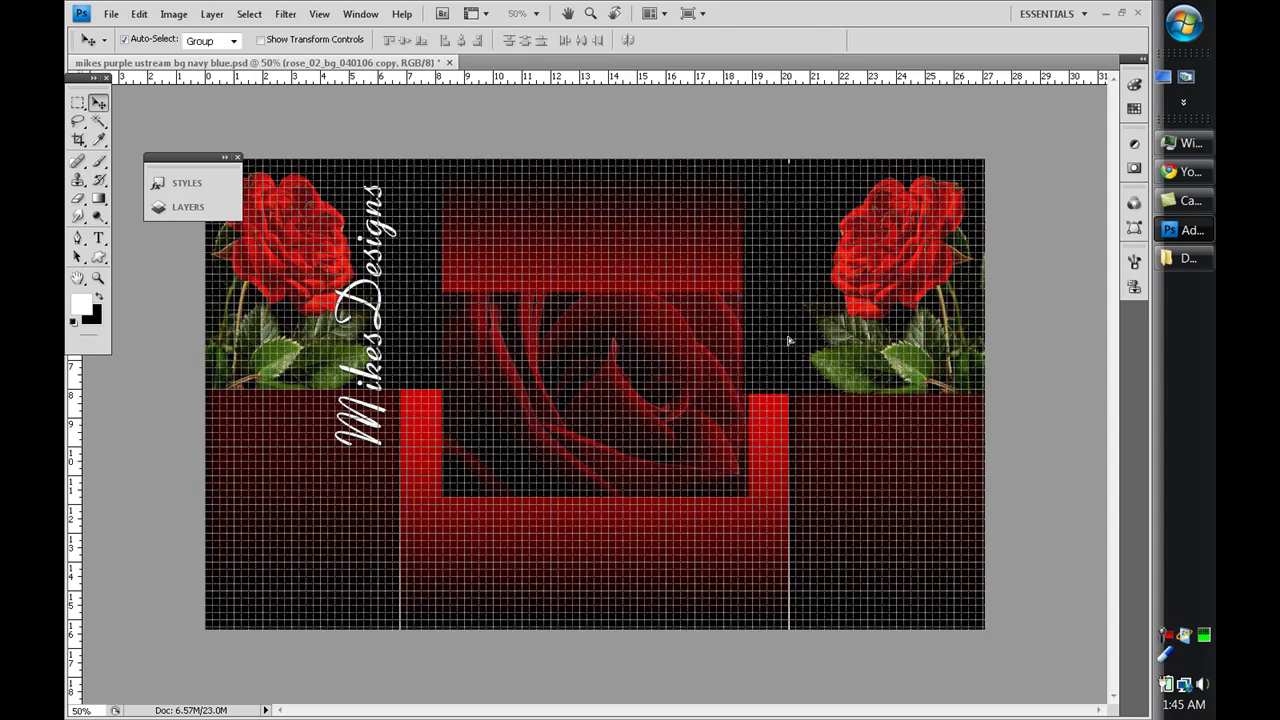
{"action": "left_click", "coordinate": [565, 305]}
{"action": "key", "text": "ctrl+apostrophe"}
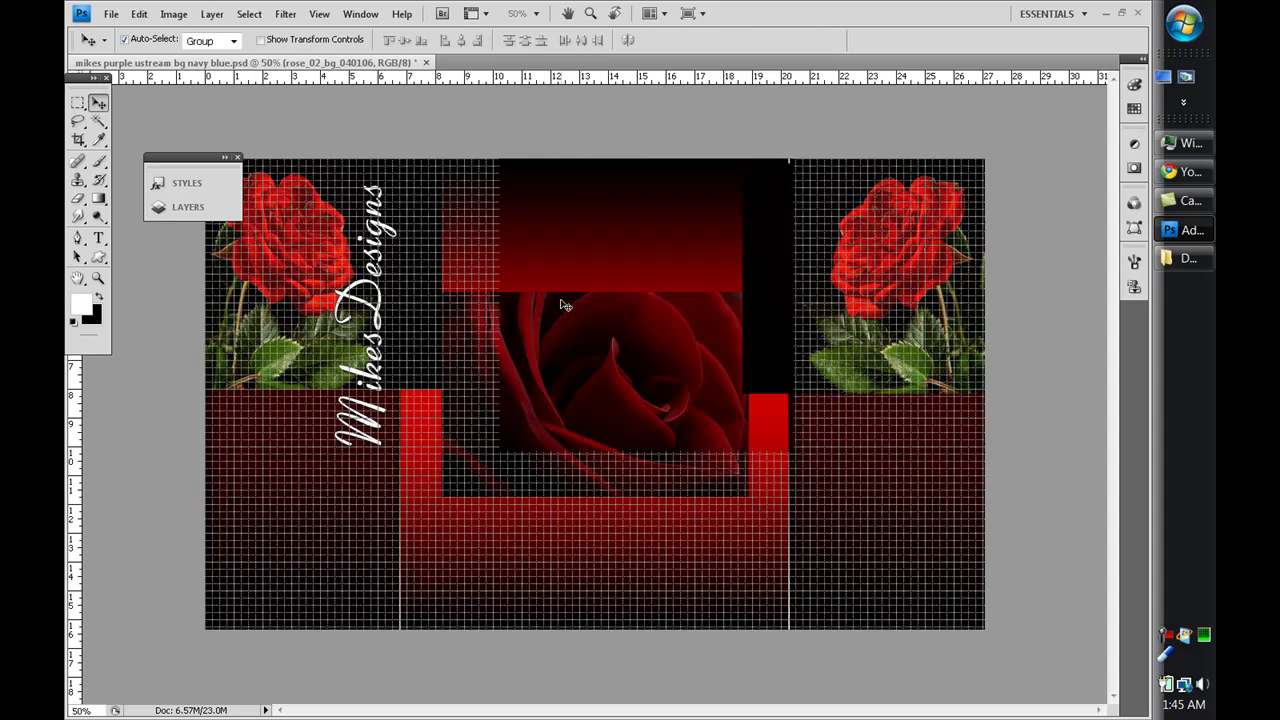
Rasterize the rose_02_bg_040106 layer together with its copy.
{"action": "left_click", "coordinate": [562, 365]}
{"action": "left_click", "coordinate": [187, 207]}
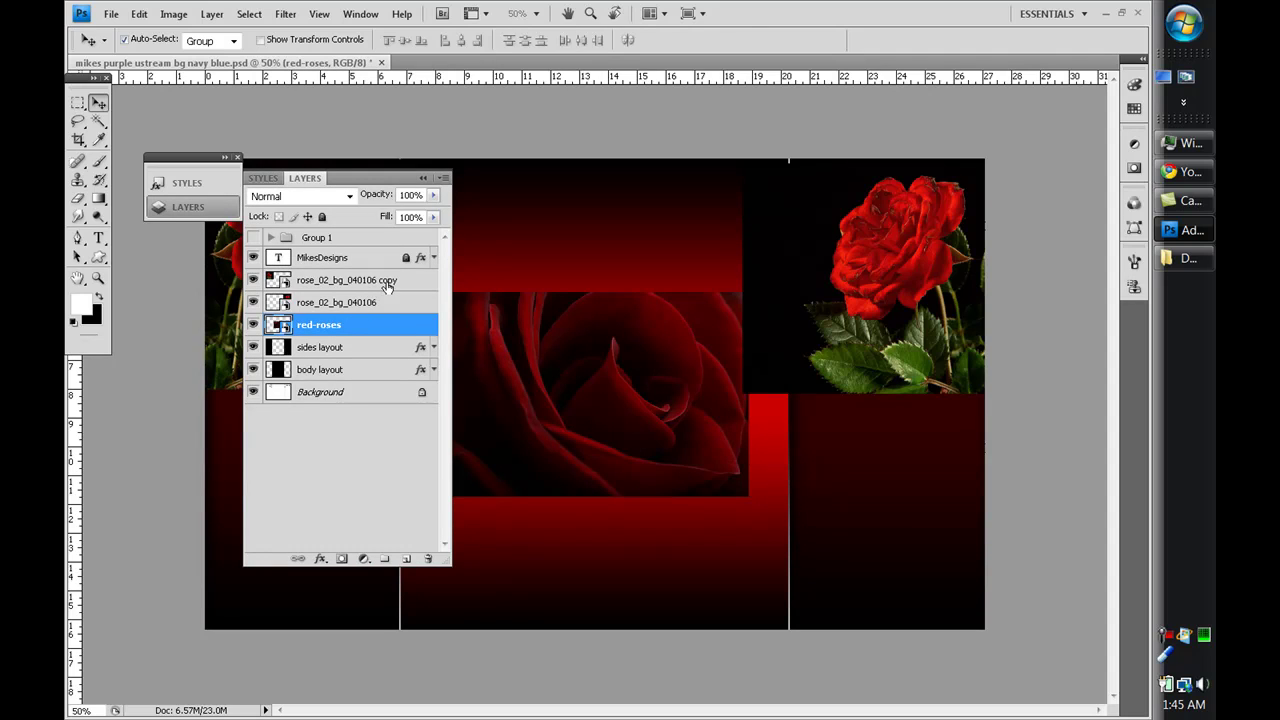
{"action": "left_click", "coordinate": [380, 302]}
{"action": "left_click", "coordinate": [380, 280], "text": "shift"}
{"action": "right_click", "coordinate": [388, 290]}
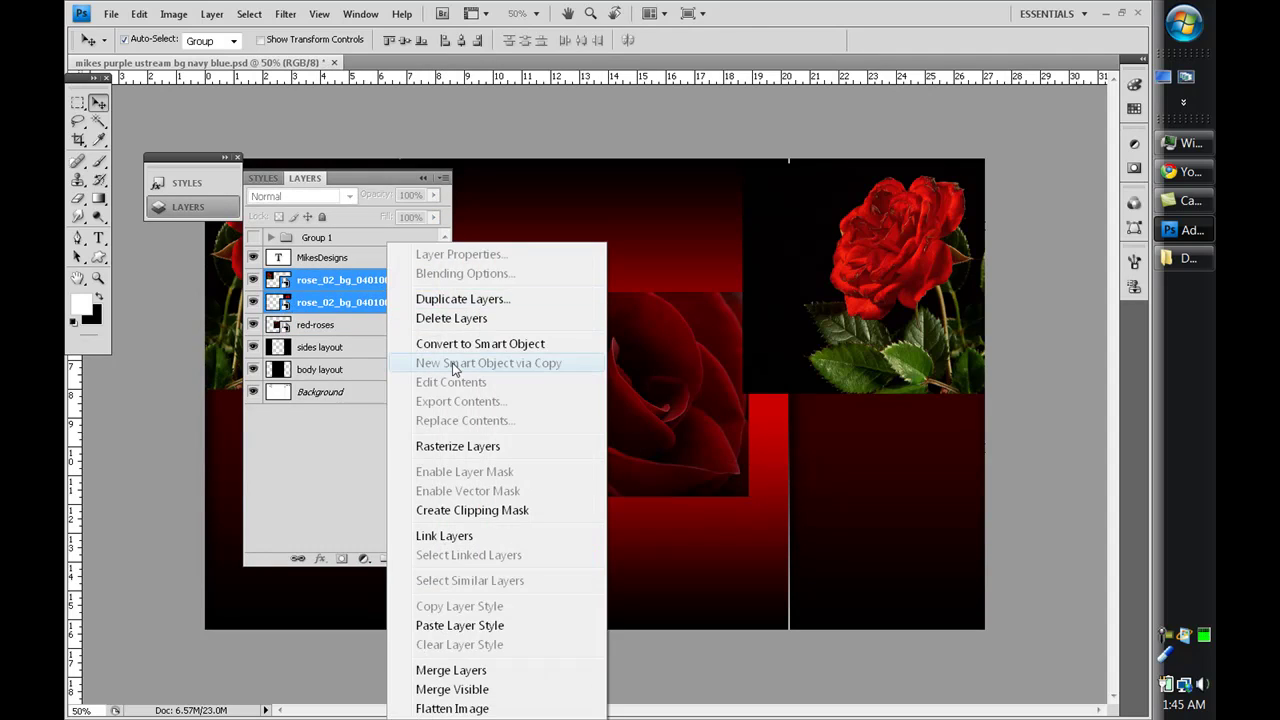
{"action": "left_click", "coordinate": [445, 447]}
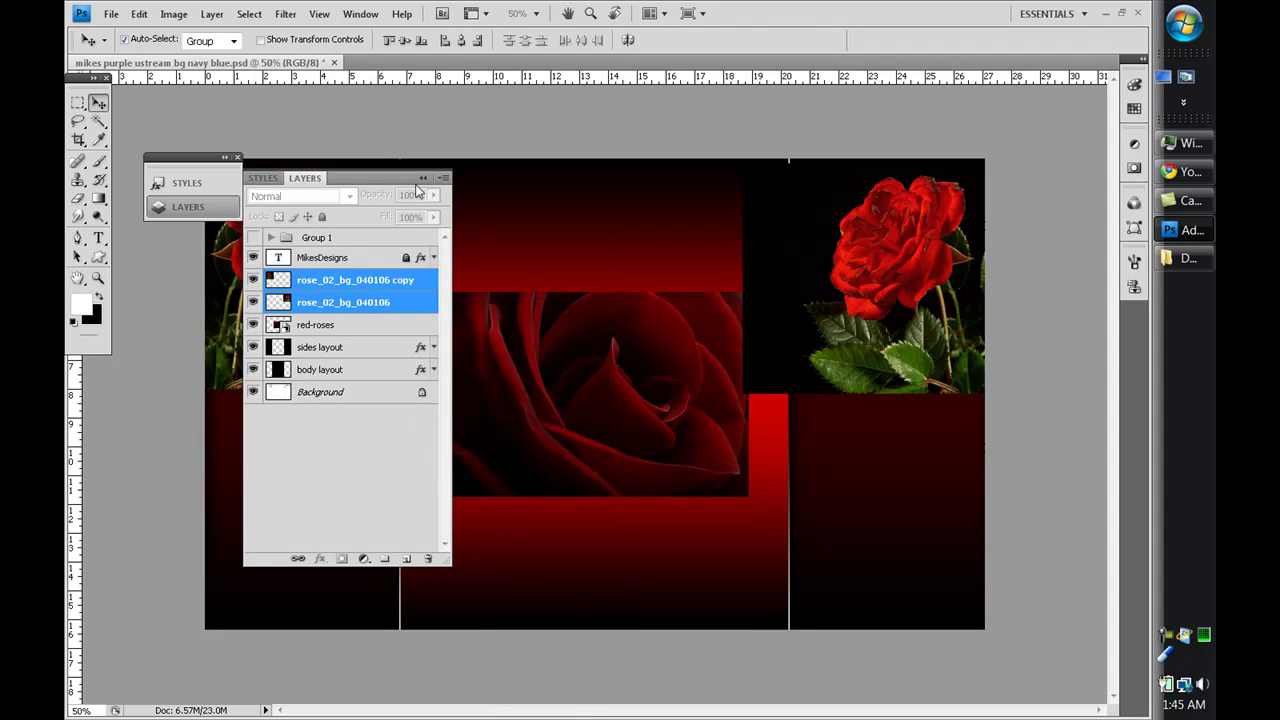
Set the blend mode of the rose_02_bg_040106 layer to Screen.
{"action": "key", "text": "w"}
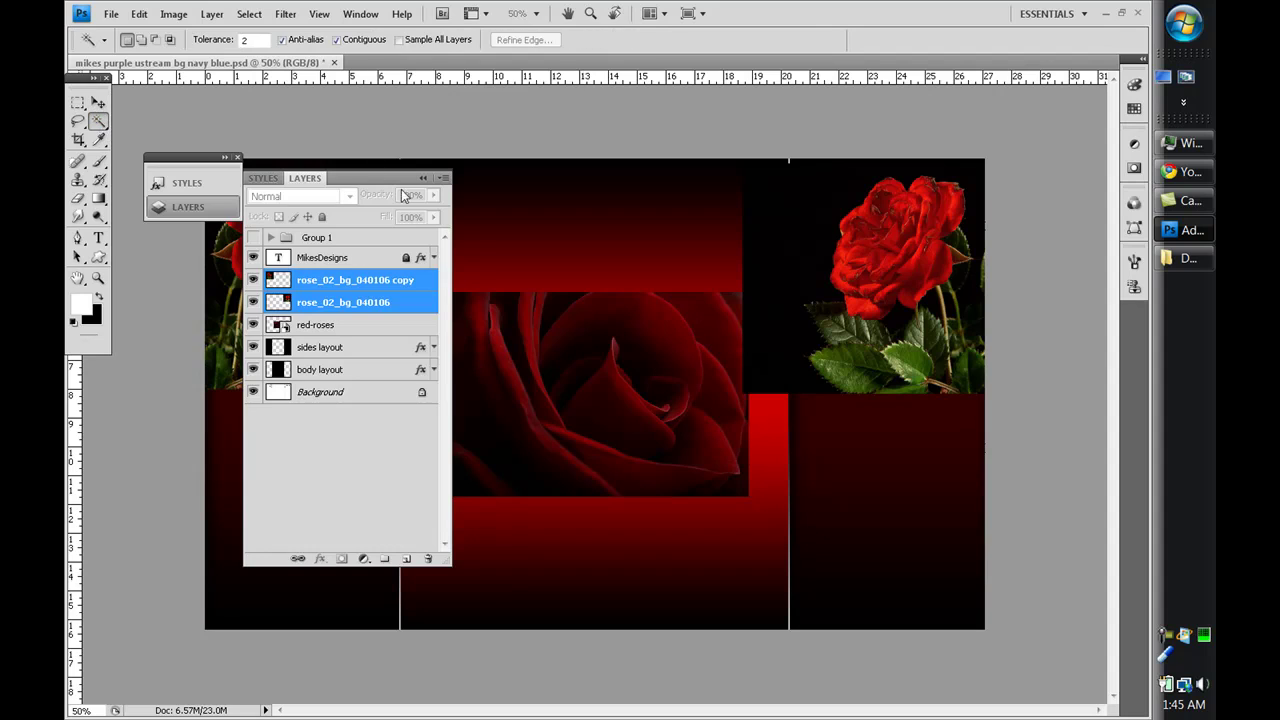
{"action": "left_click", "coordinate": [423, 178]}
{"action": "left_click", "coordinate": [190, 207]}
{"action": "left_click", "coordinate": [374, 302]}
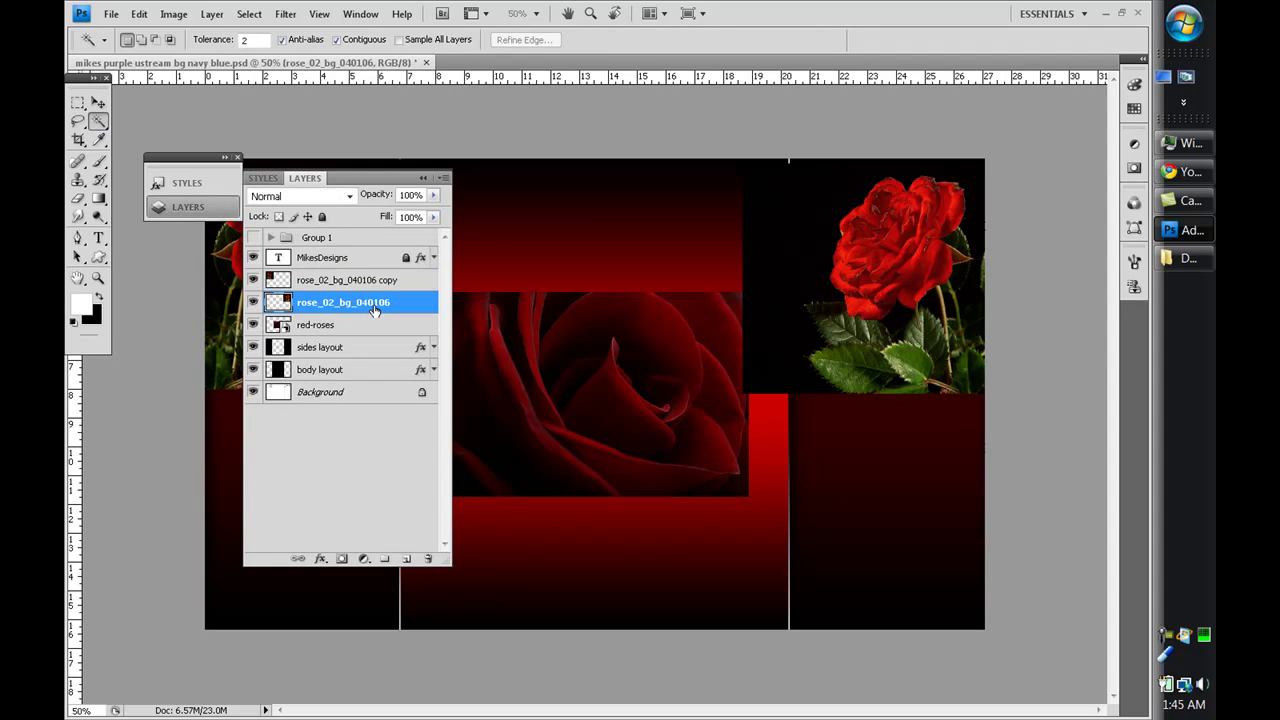
{"action": "left_click", "coordinate": [350, 196]}
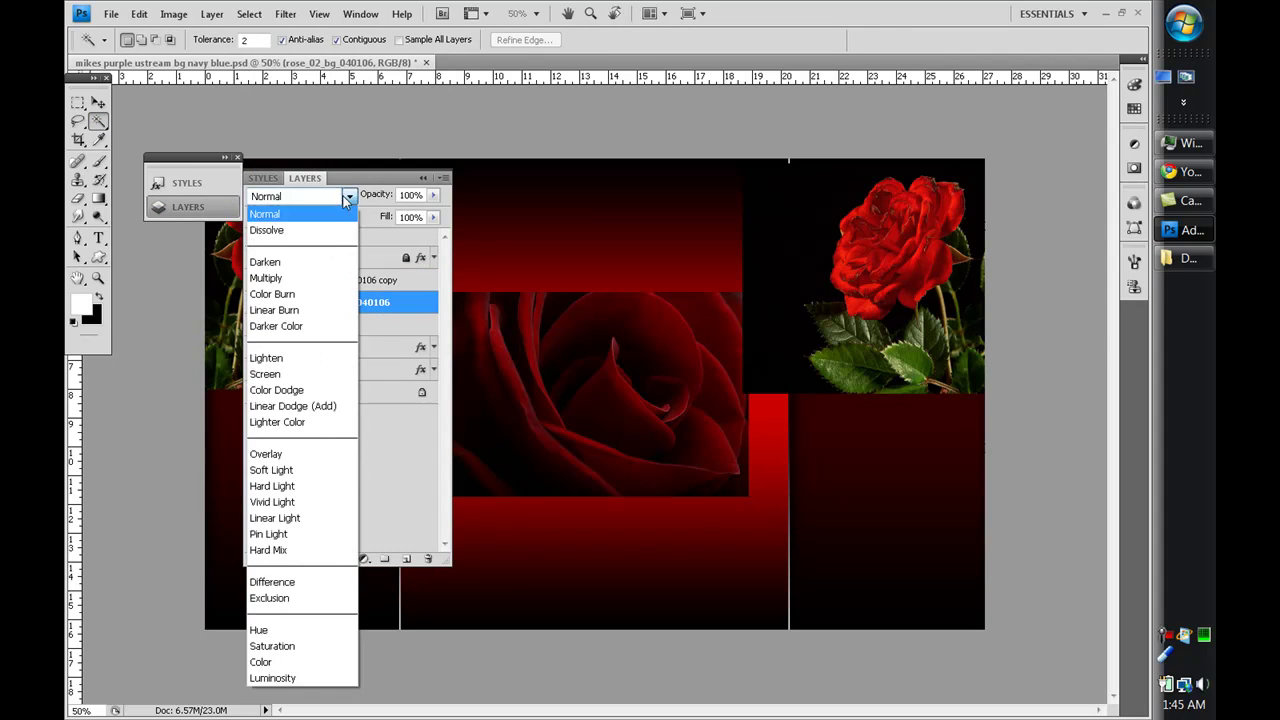
{"action": "left_click", "coordinate": [316, 374]}
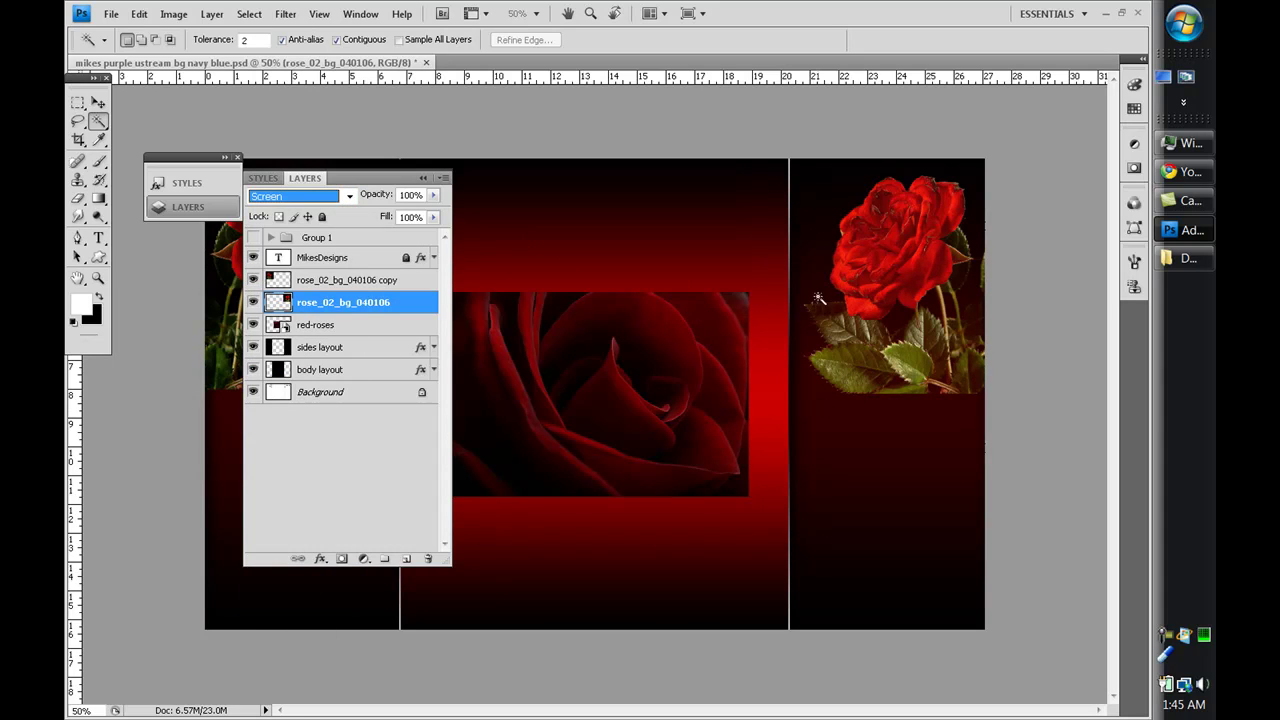
Try the Overlay blend mode on the upper-right rose and a Magic Wand selection of its black background.
{"action": "left_click", "coordinate": [349, 196]}
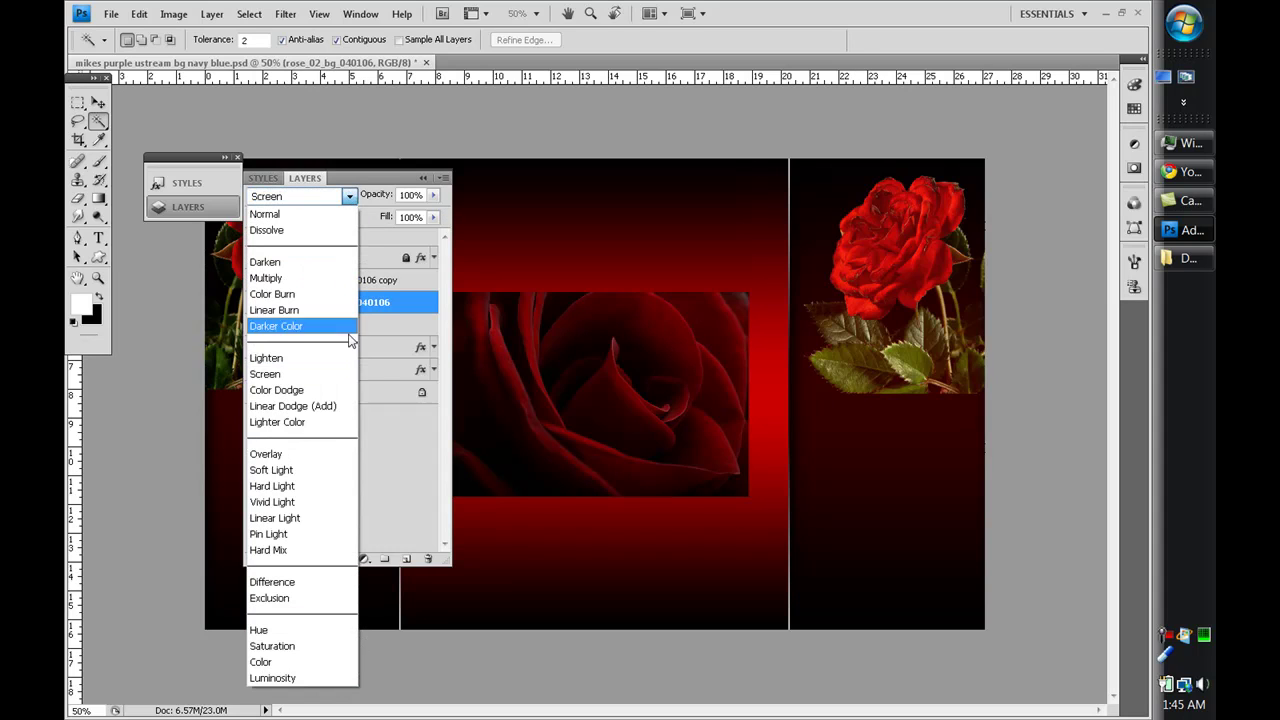
{"action": "left_click", "coordinate": [316, 455]}
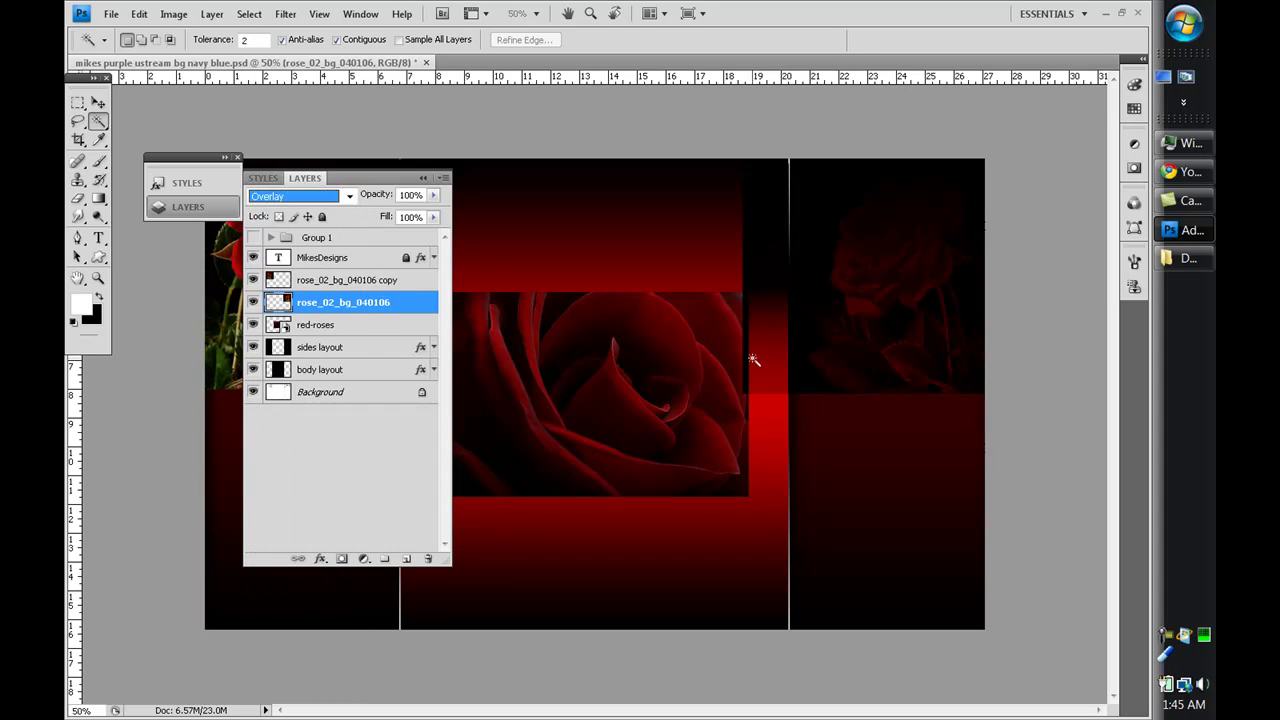
{"action": "left_click", "coordinate": [782, 269]}
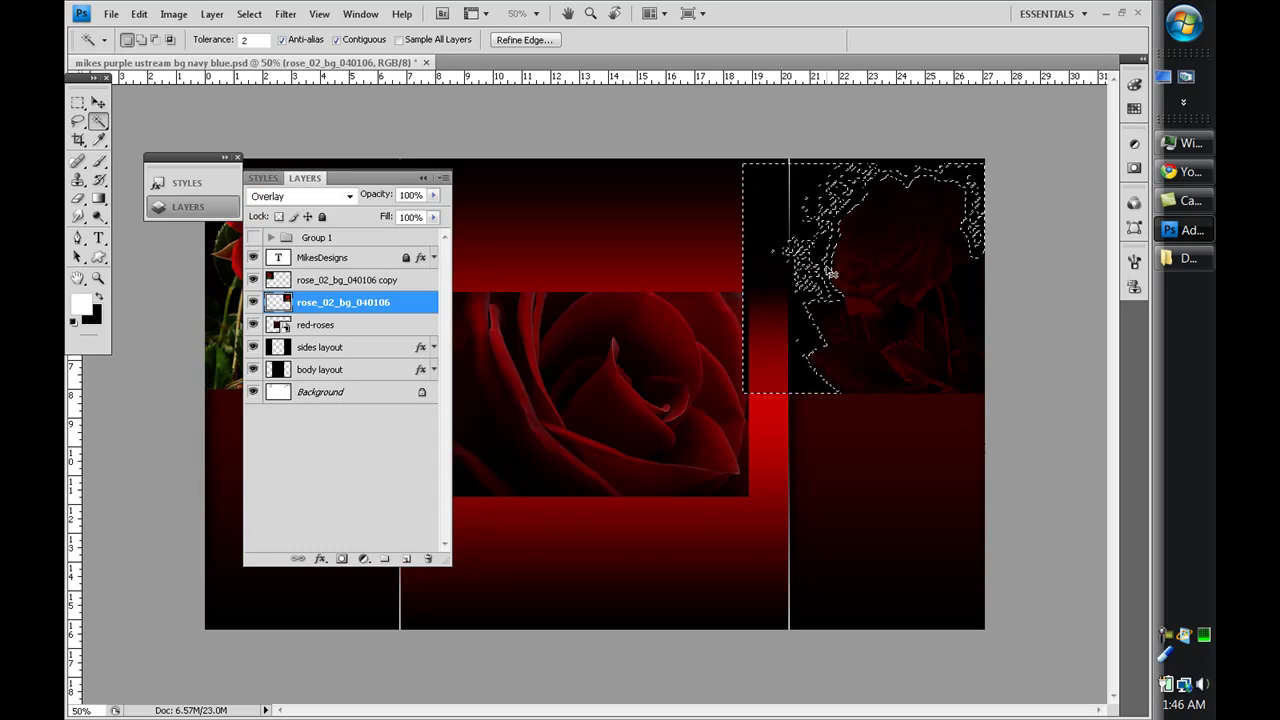
{"action": "key", "text": "ctrl+d"}
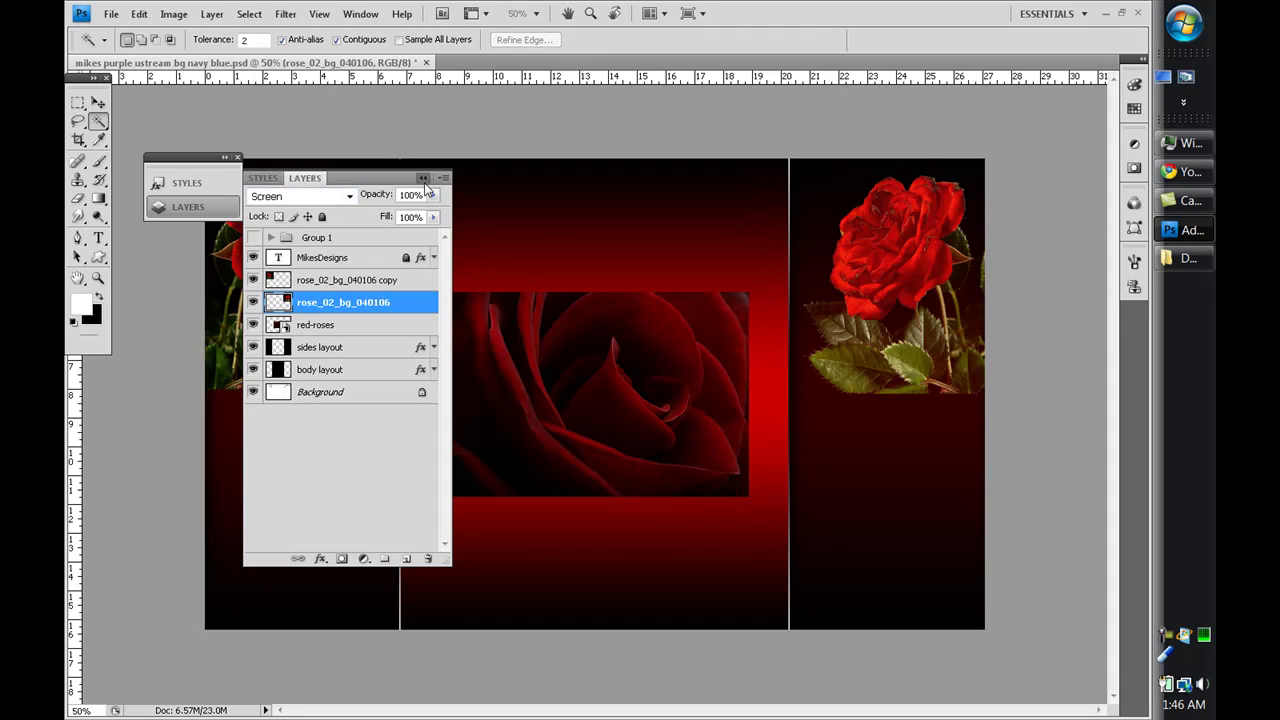
Set the blend mode of the rose_02_bg_040106 copy layer to Screen.
{"action": "left_click", "coordinate": [401, 281]}
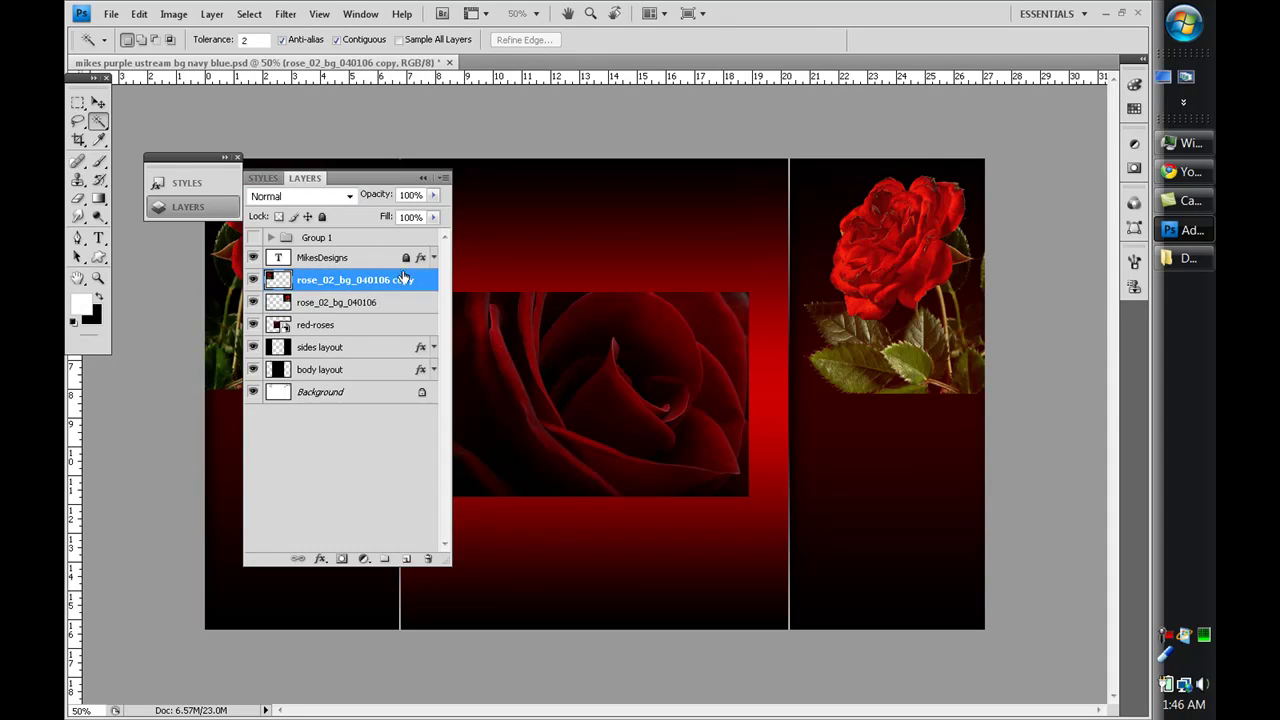
{"action": "left_click", "coordinate": [350, 198]}
{"action": "left_click", "coordinate": [290, 376]}
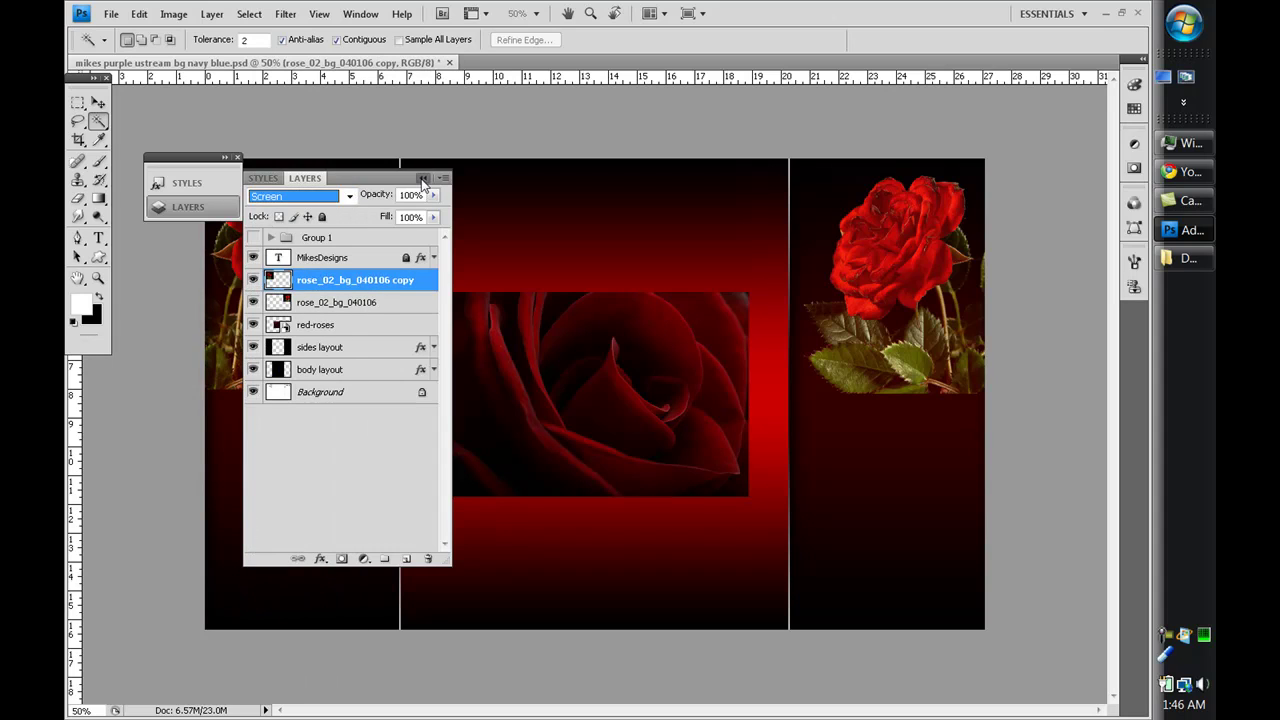
{"action": "left_click", "coordinate": [423, 178]}
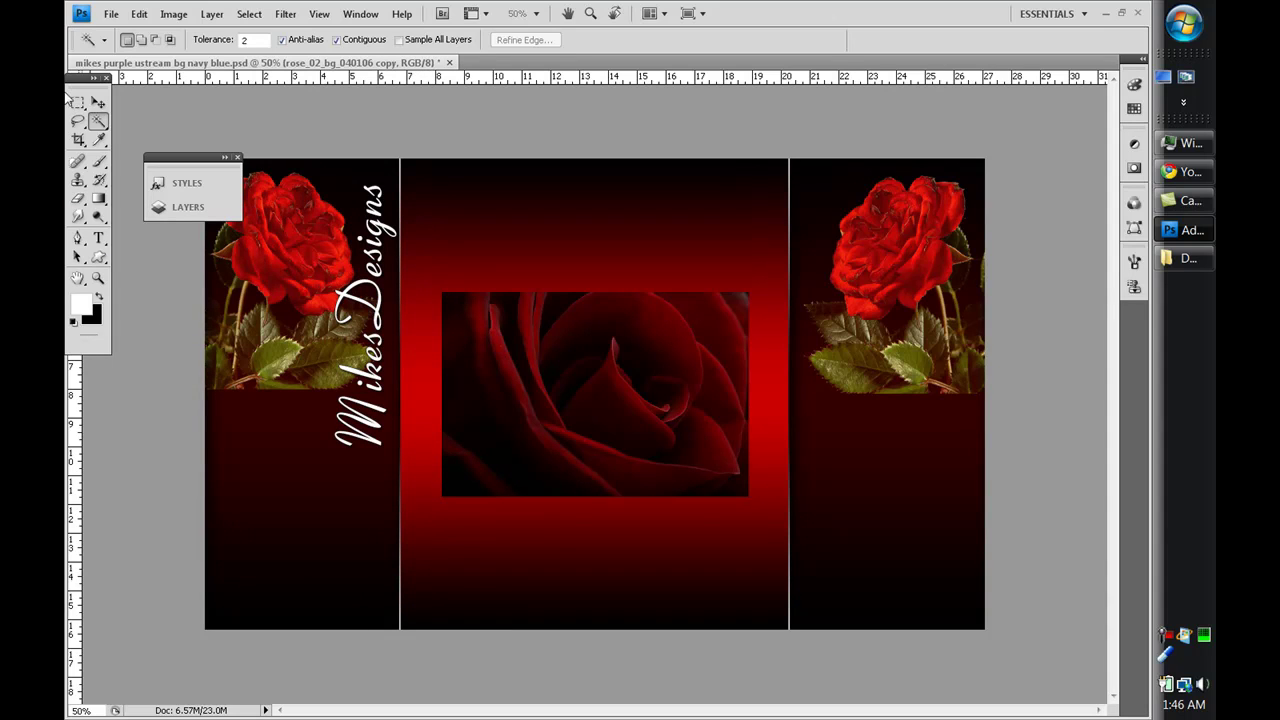
Fade the lower edge of the upper-left rose with a soft 484 px Eraser.
{"action": "left_click", "coordinate": [78, 198]}
{"action": "key", "text": "shift+e"}
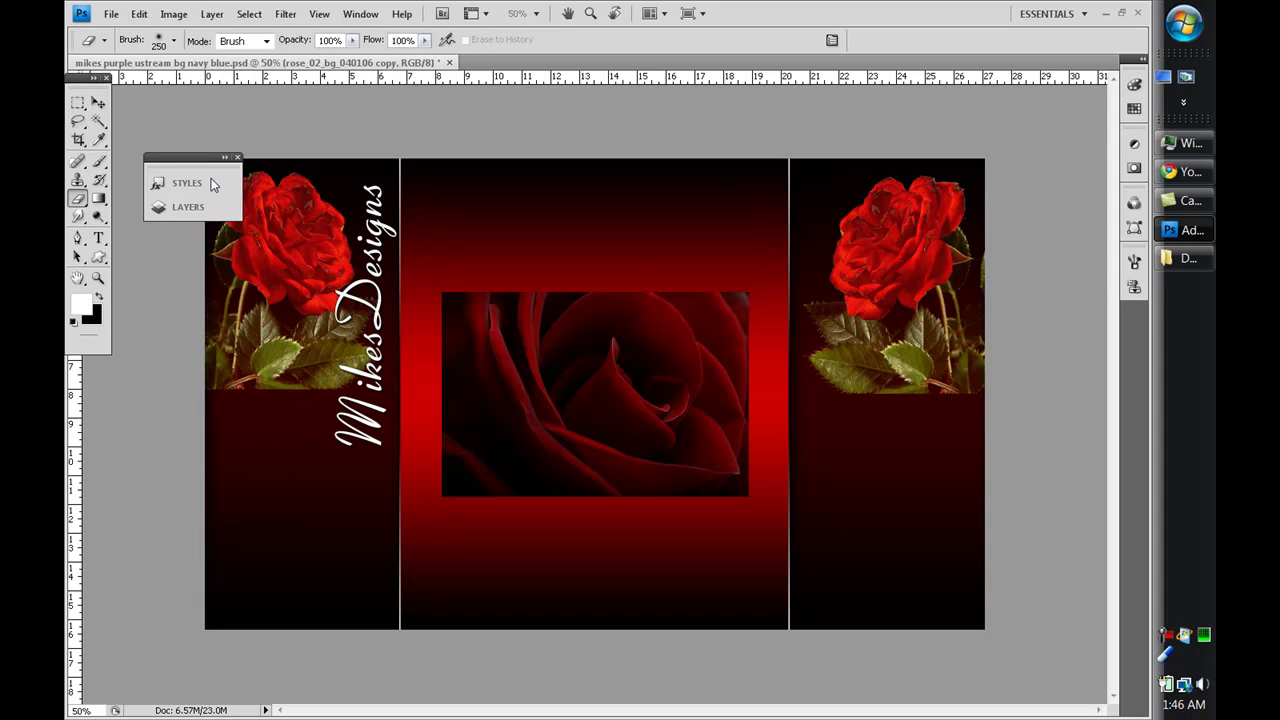
{"action": "right_click", "coordinate": [290, 390]}
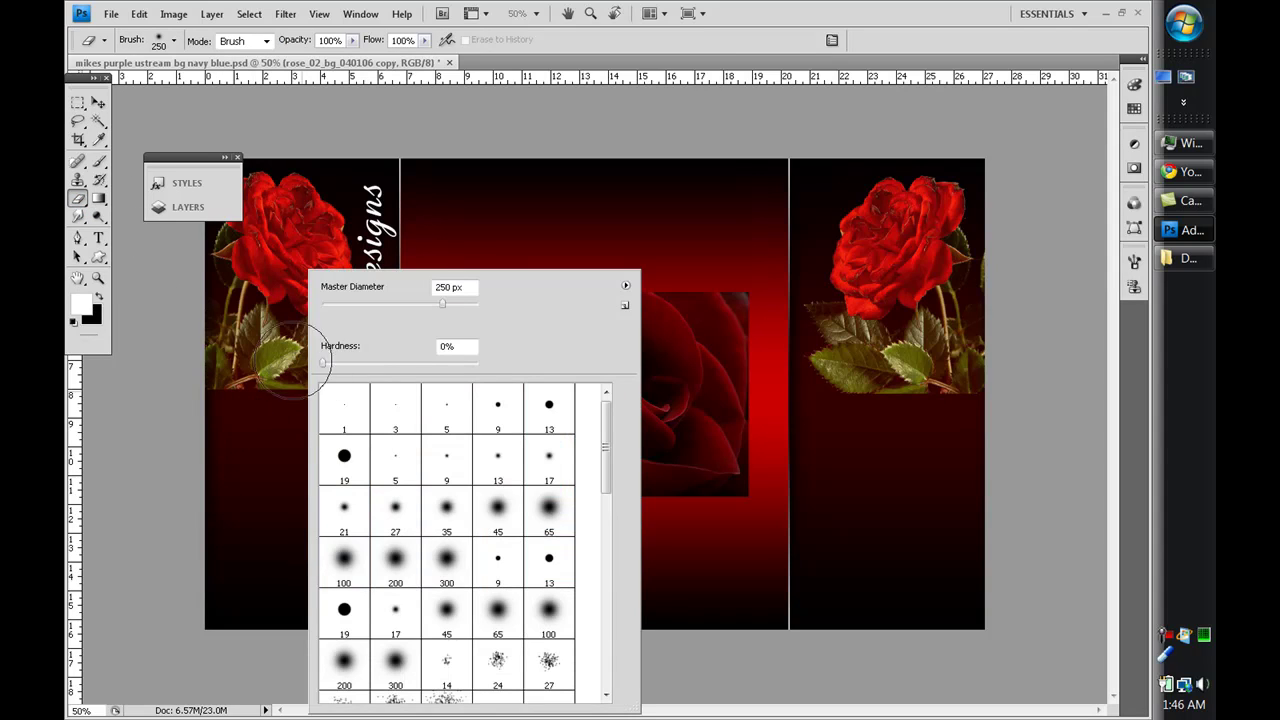
{"action": "left_click_drag", "start_coordinate": [446, 309], "coordinate": [461, 303]}
{"action": "left_click", "coordinate": [620, 112]}
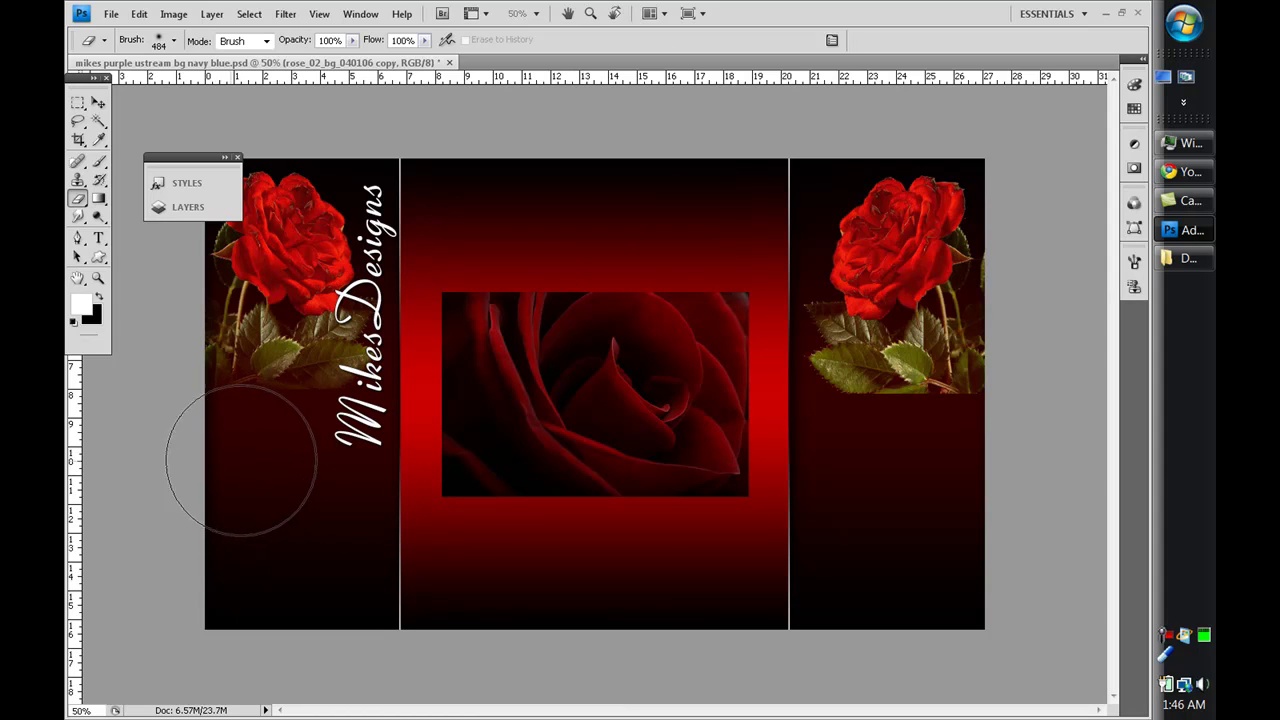
{"action": "mouse_move", "coordinate": [229, 471]}
{"action": "left_mouse_down"}
{"action": "mouse_move", "coordinate": [251, 457]}
{"action": "mouse_move", "coordinate": [336, 456]}
{"action": "left_mouse_up"}
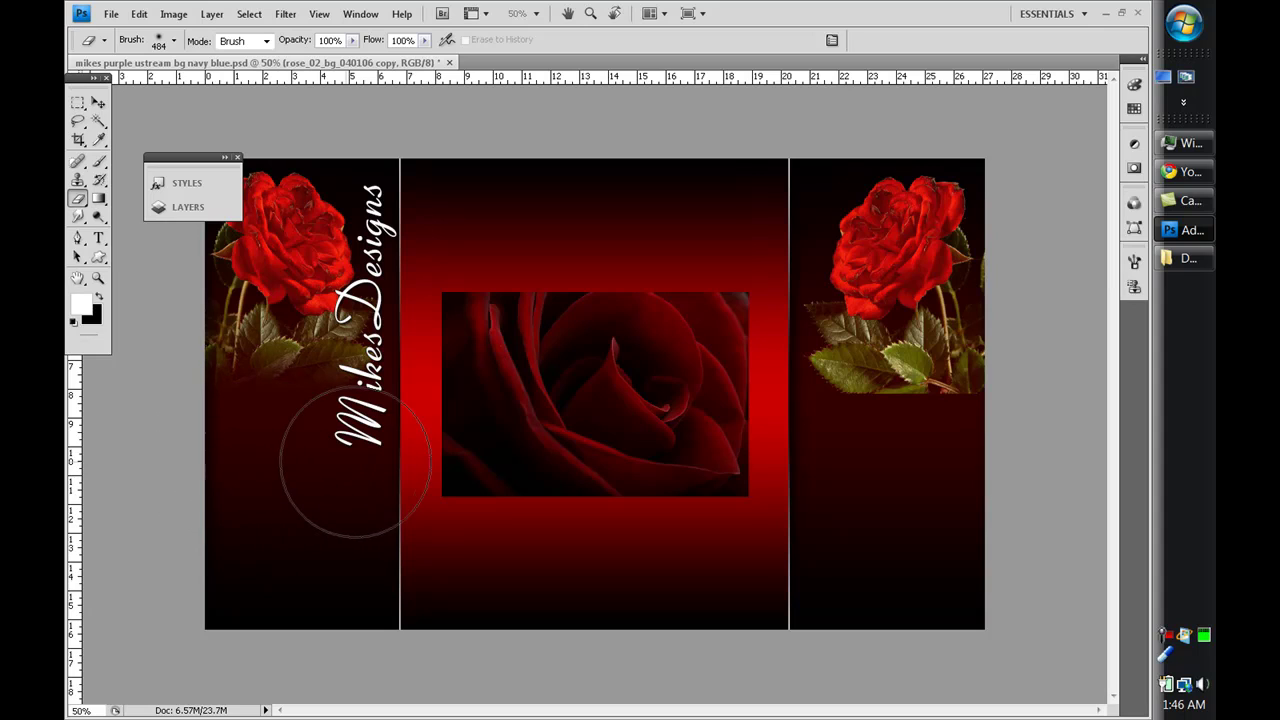
Fade the lower edge of the upper-right rose on the rose_02_bg_040106 layer with the same soft Eraser.
{"action": "left_click", "coordinate": [188, 207]}
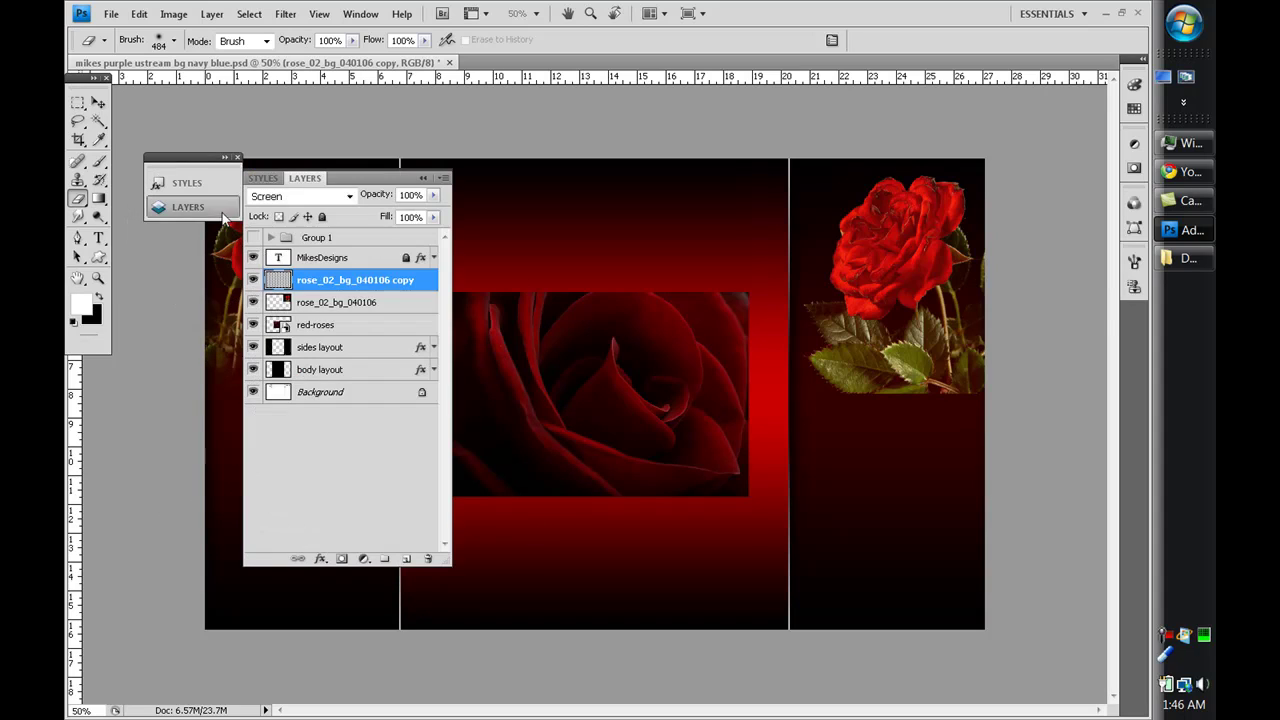
{"action": "left_click", "coordinate": [311, 304]}
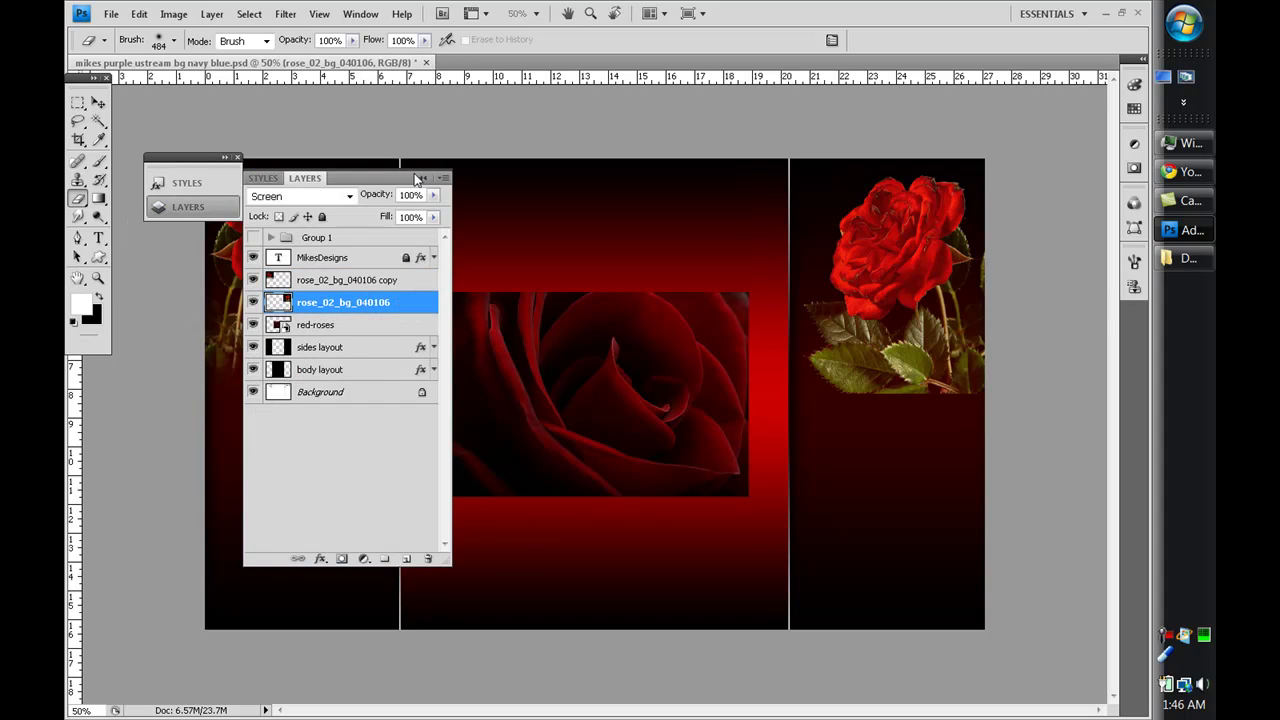
{"action": "left_click", "coordinate": [419, 178]}
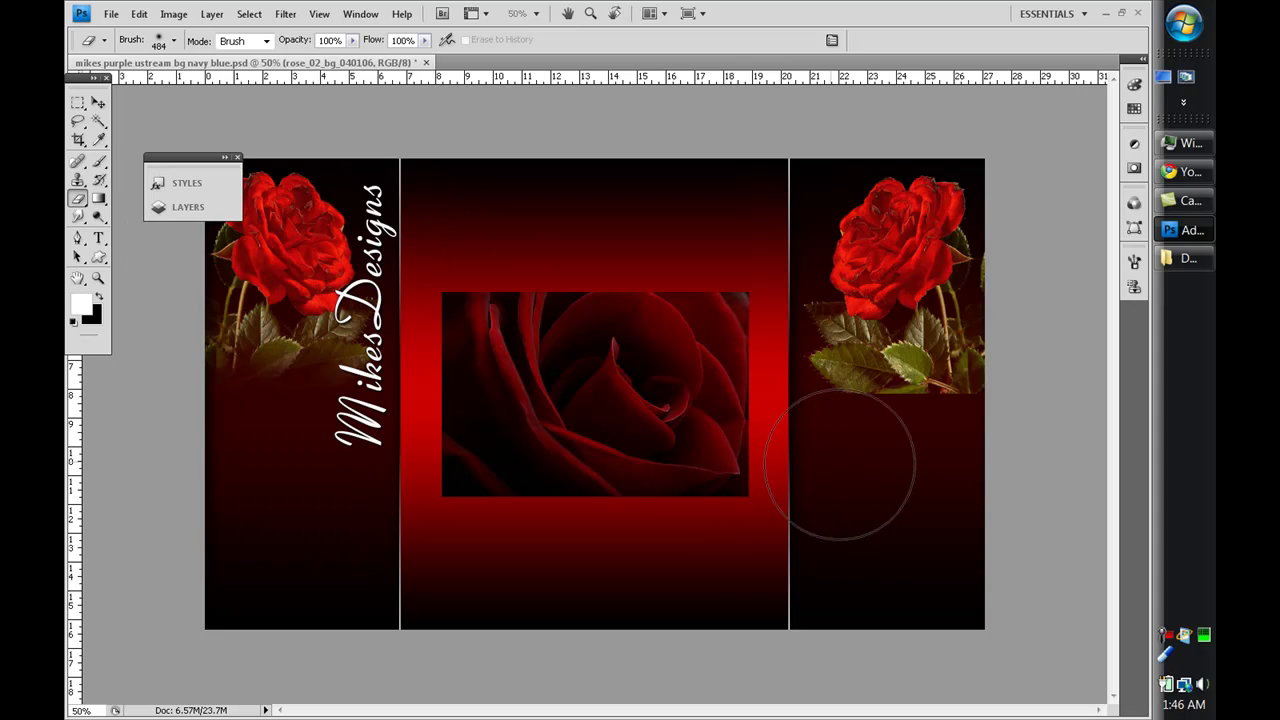
{"action": "mouse_move", "coordinate": [840, 463]}
{"action": "left_mouse_down"}
{"action": "mouse_move", "coordinate": [877, 477]}
{"action": "mouse_move", "coordinate": [974, 457]}
{"action": "mouse_move", "coordinate": [951, 474]}
{"action": "mouse_move", "coordinate": [971, 457]}
{"action": "mouse_move", "coordinate": [871, 466]}
{"action": "mouse_move", "coordinate": [840, 446]}
{"action": "mouse_move", "coordinate": [904, 464]}
{"action": "mouse_move", "coordinate": [814, 457]}
{"action": "mouse_move", "coordinate": [943, 457]}
{"action": "mouse_move", "coordinate": [859, 466]}
{"action": "left_mouse_up"}
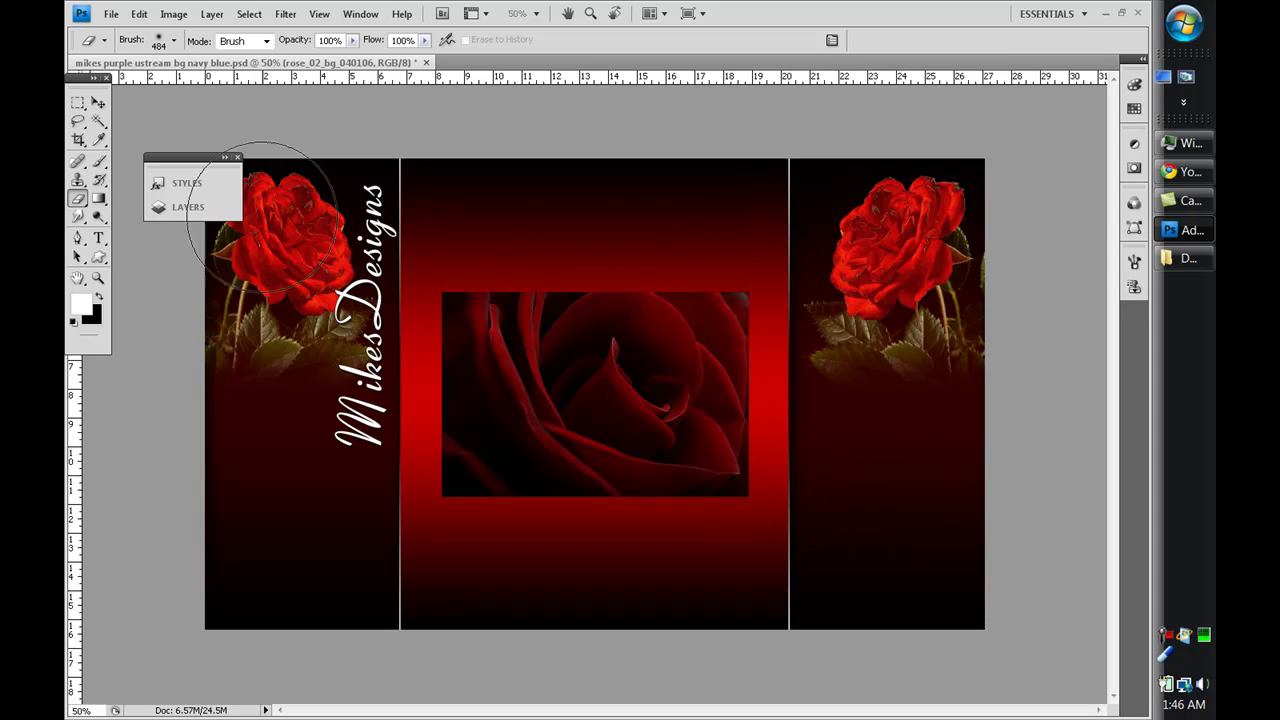
Clear the parts of both corner rose layers that overlap the centre panel, using the body layout outline as the selection, and deselect.
{"action": "left_click", "coordinate": [188, 207]}
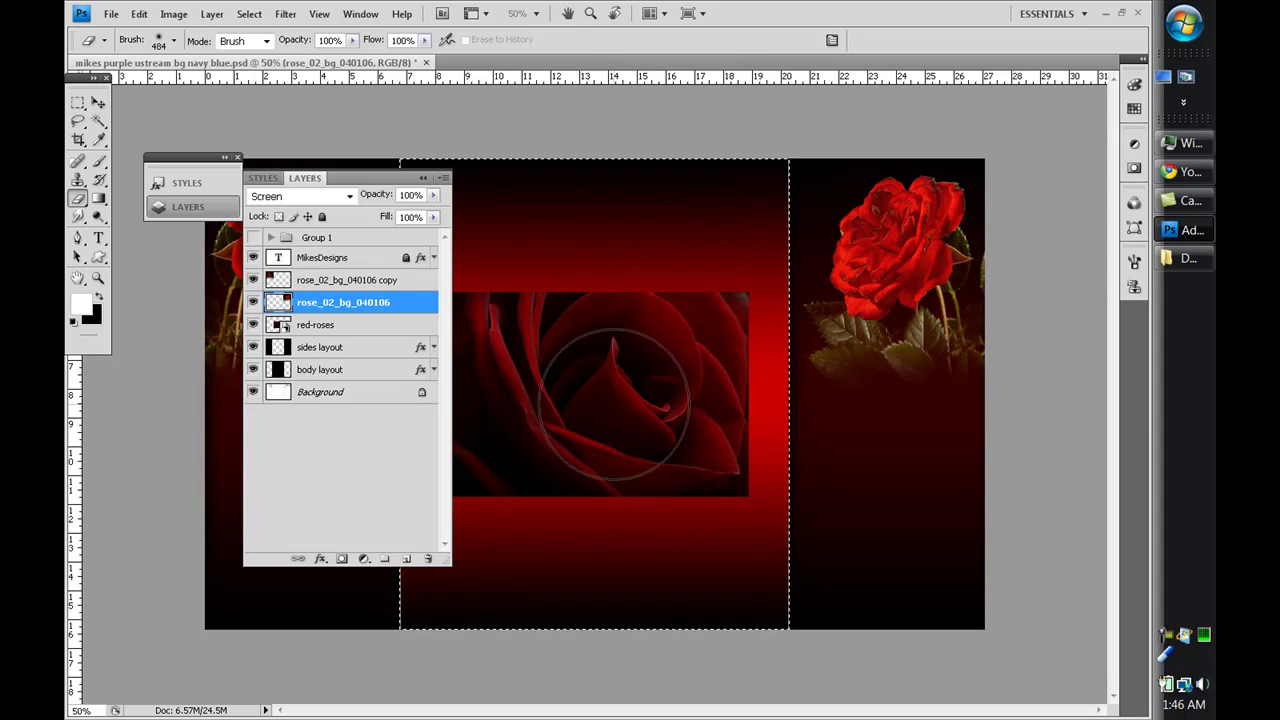
{"action": "left_click", "coordinate": [356, 282]}
{"action": "left_click", "coordinate": [358, 306]}
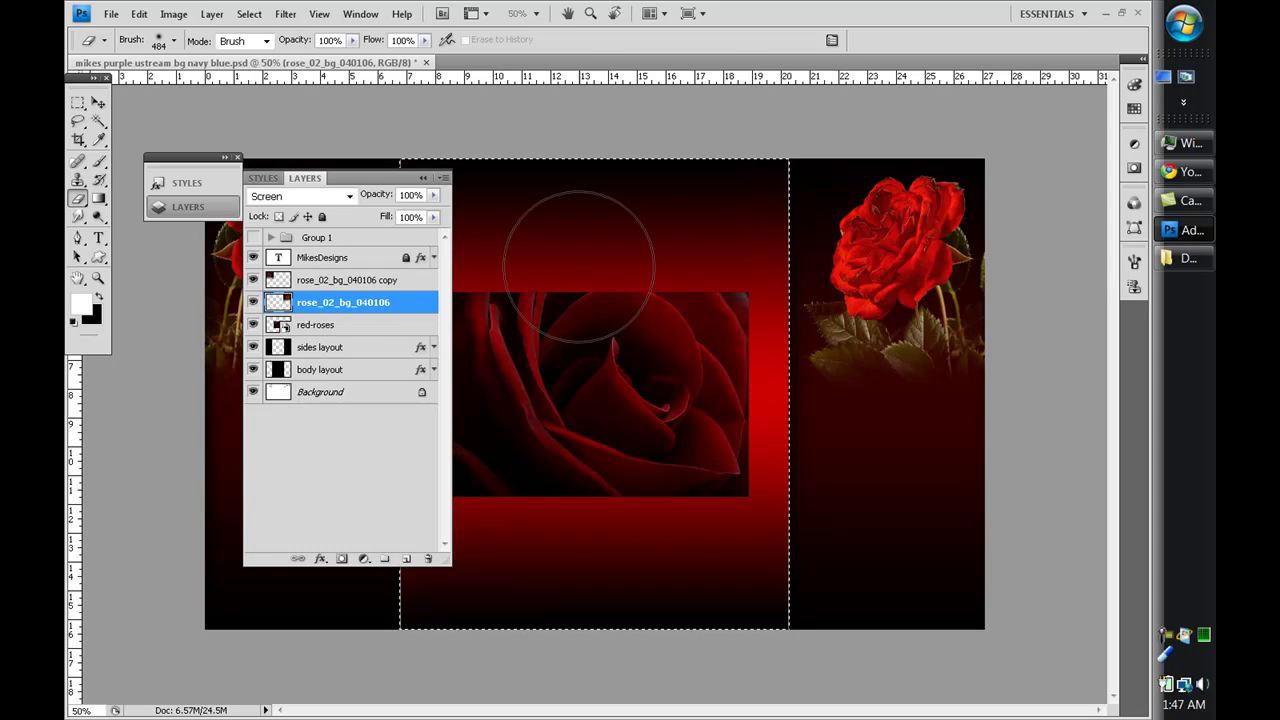
{"action": "left_click", "coordinate": [377, 285]}
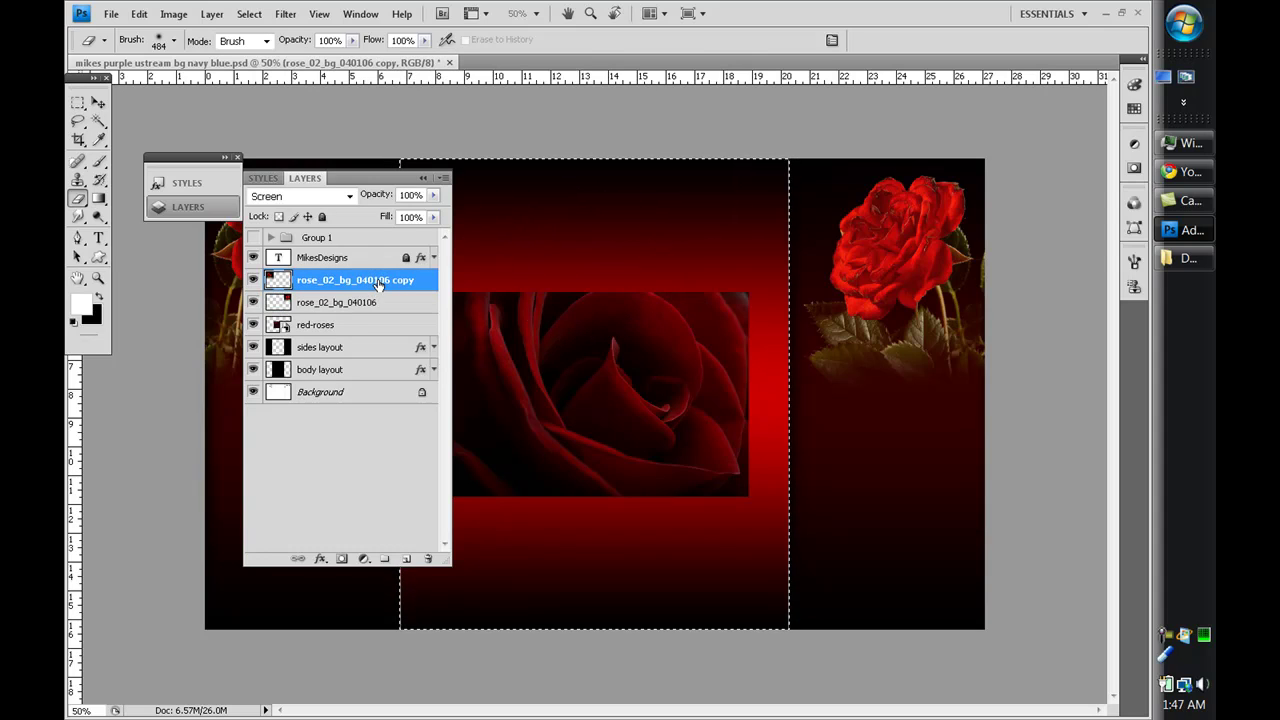
{"action": "left_click", "coordinate": [421, 178]}
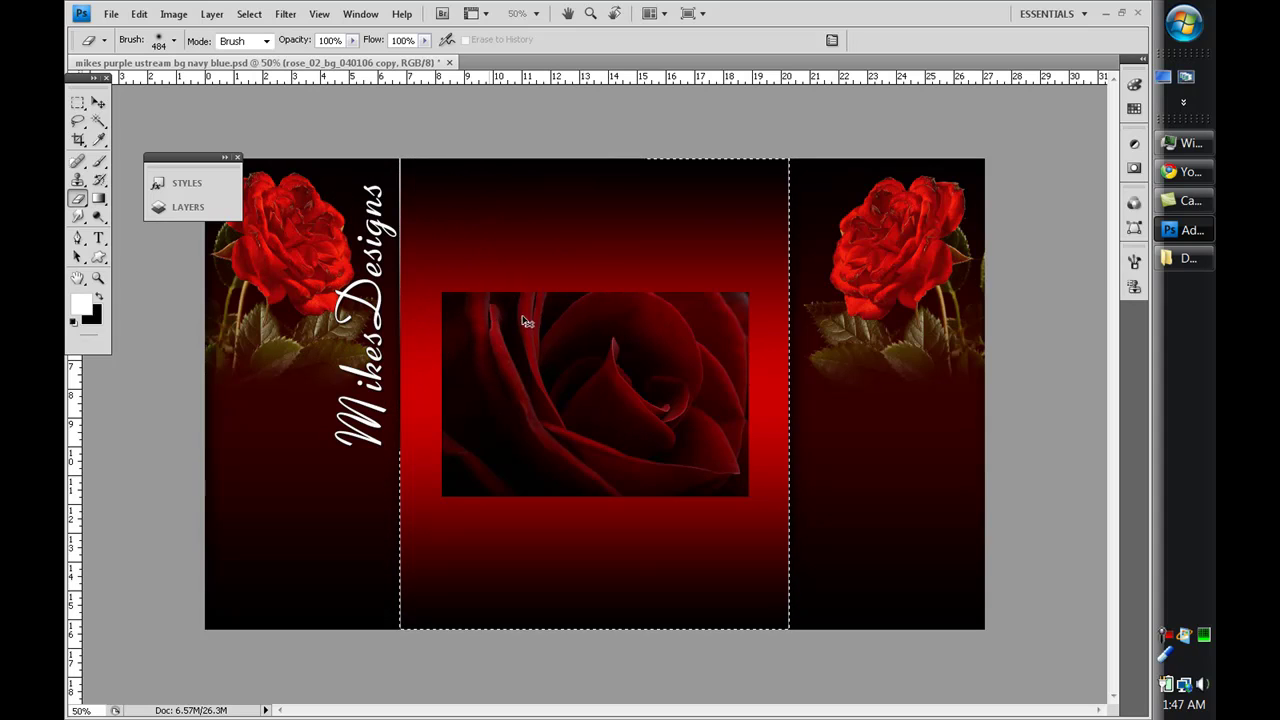
{"action": "key", "text": "ctrl+d"}
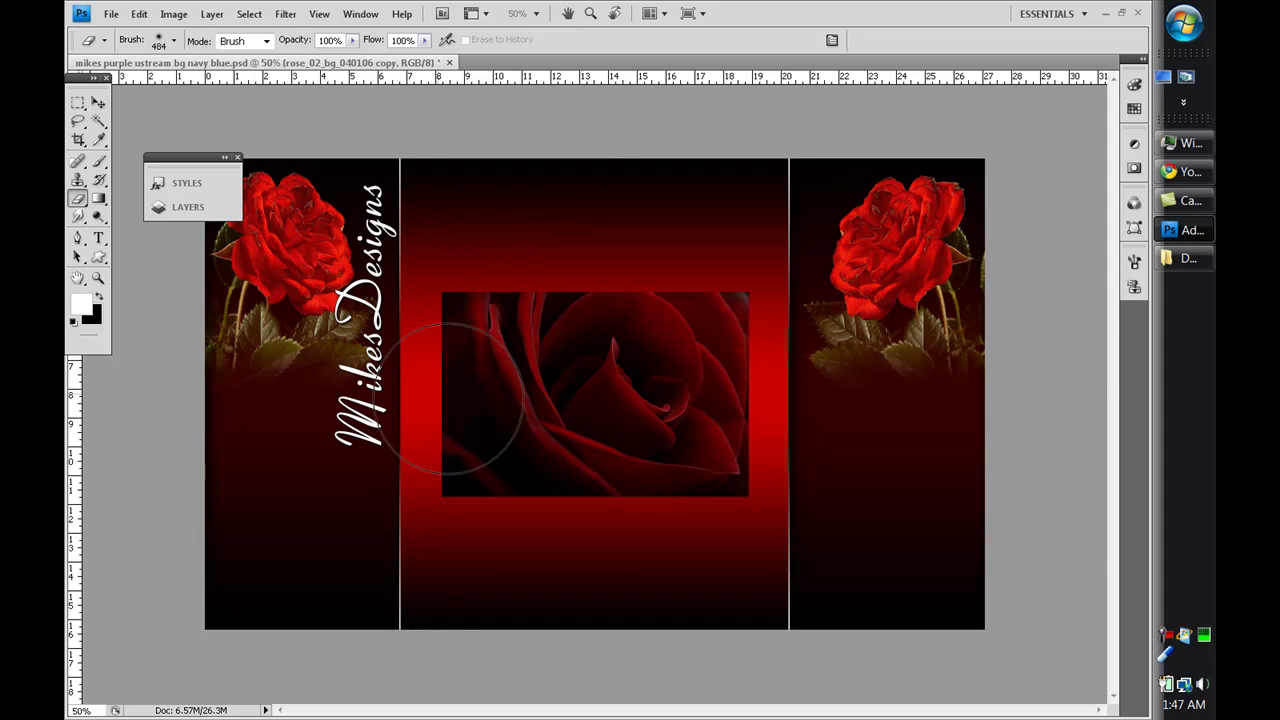
Move the central red-roses image up and scale it proportionally to 149.5% so it spans the centre panel.
{"action": "left_click", "coordinate": [98, 104]}
{"action": "left_click_drag", "start_coordinate": [550, 366], "coordinate": [562, 316]}
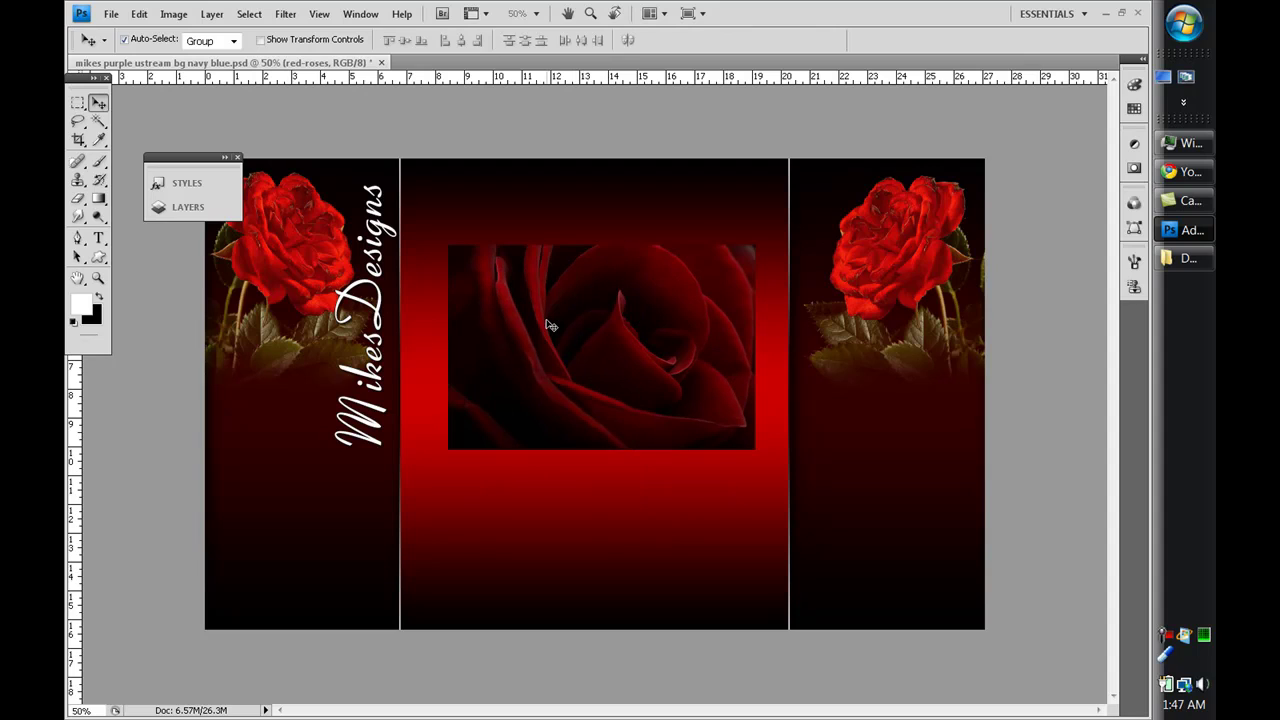
{"action": "key", "text": "ctrl+t"}
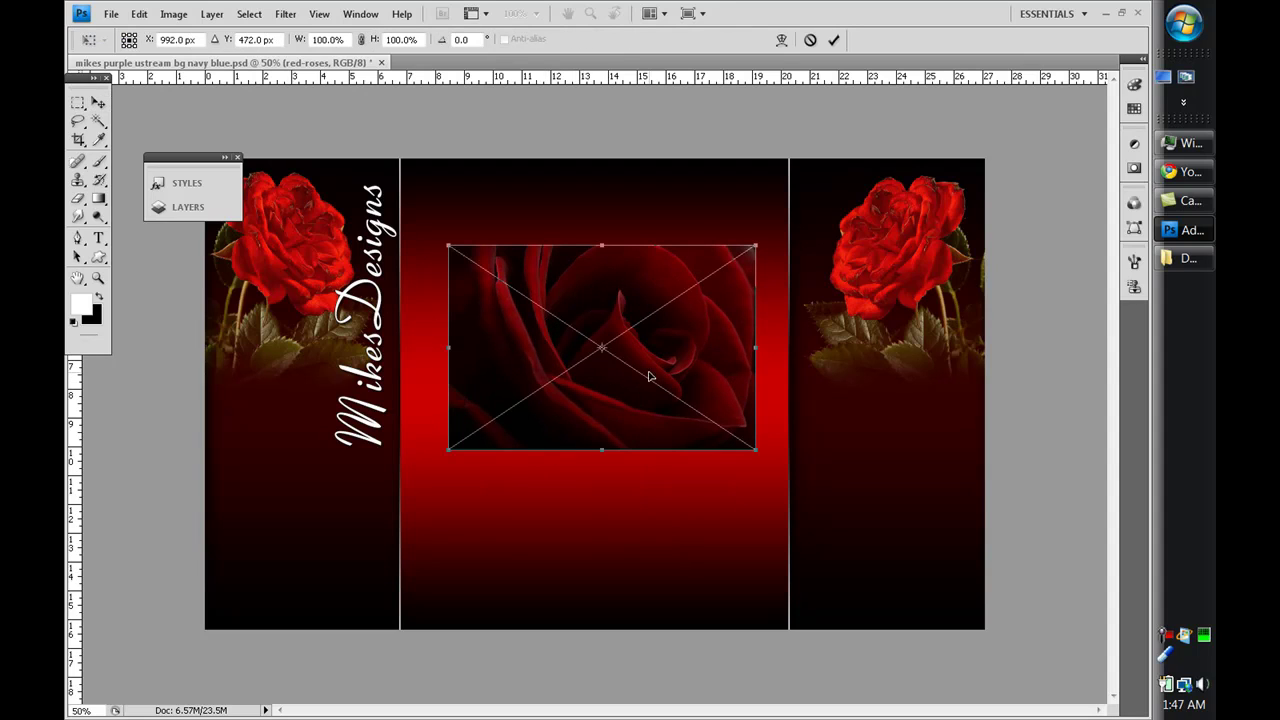
{"action": "left_click_drag", "start_coordinate": [750, 450], "coordinate": [803, 536]}
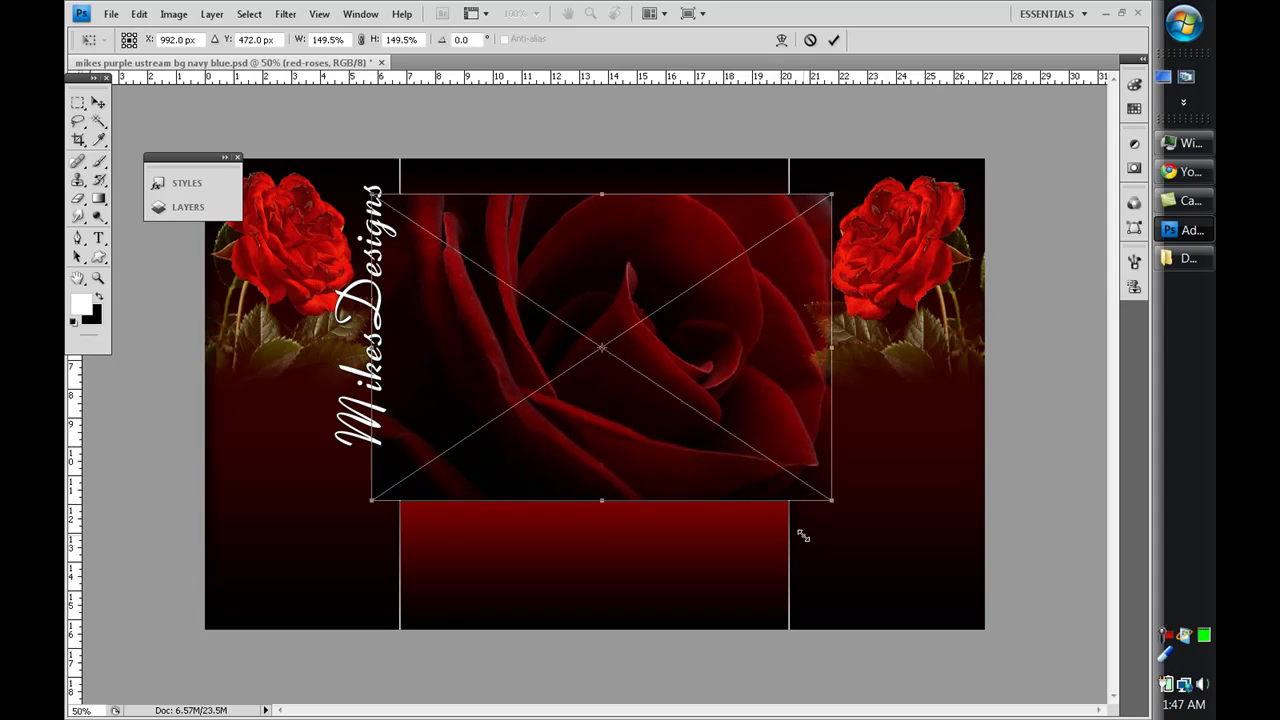
{"action": "mouse_move", "coordinate": [716, 454]}
{"action": "left_mouse_down"}
{"action": "mouse_move", "coordinate": [694, 405]}
{"action": "mouse_move", "coordinate": [702, 442]}
{"action": "left_mouse_up"}
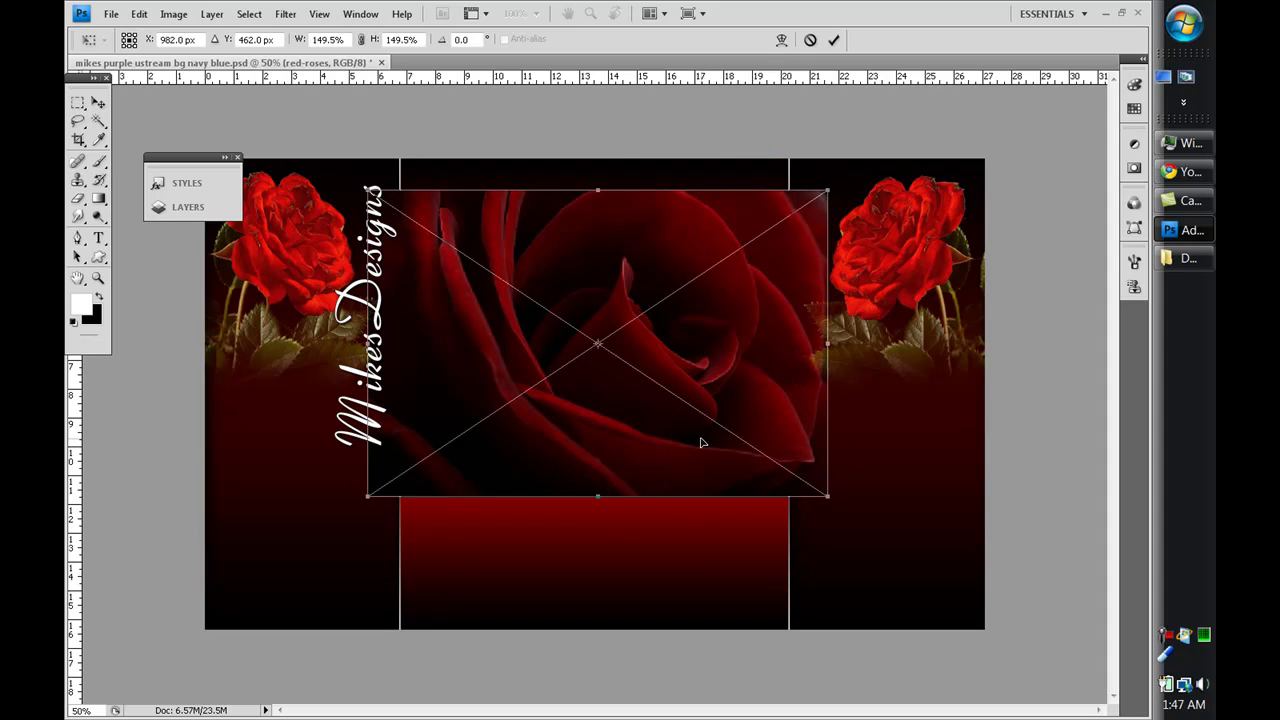
{"action": "key", "text": "Return"}
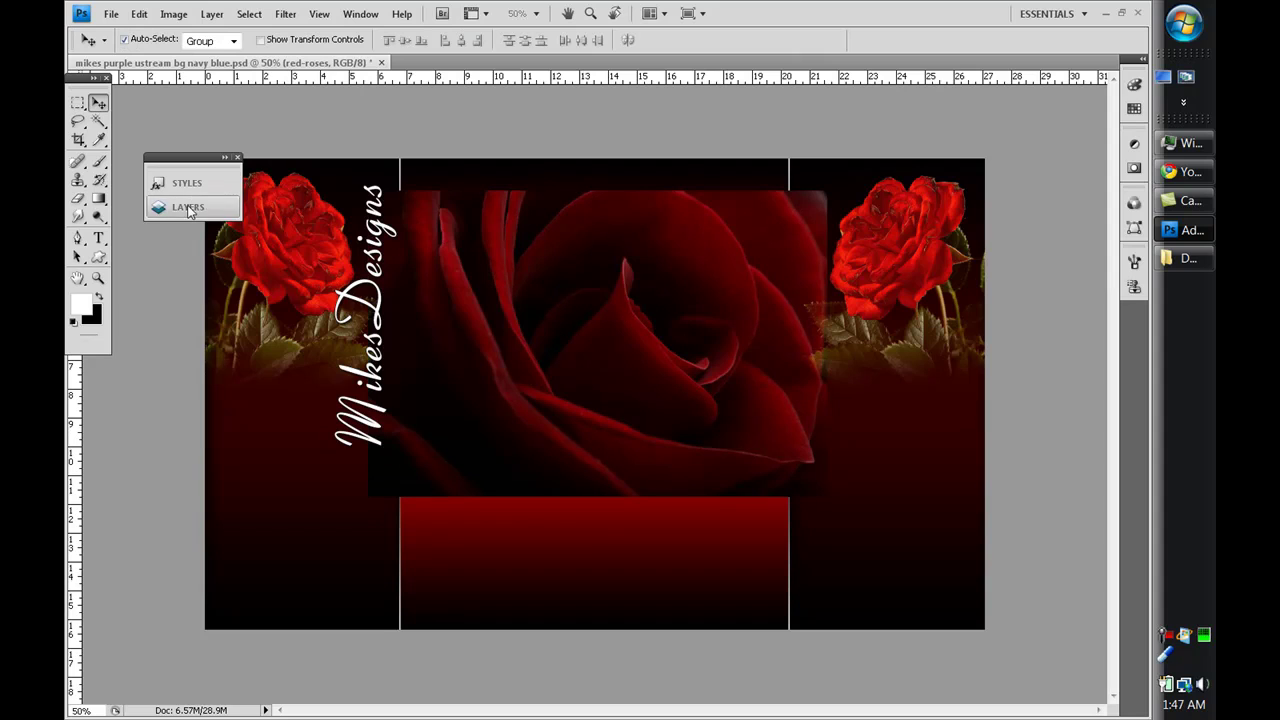
Try Screen, Soft Light and Vivid Light on the red-roses layer and settle on the Hard Light blend mode.
{"action": "left_click", "coordinate": [187, 207]}
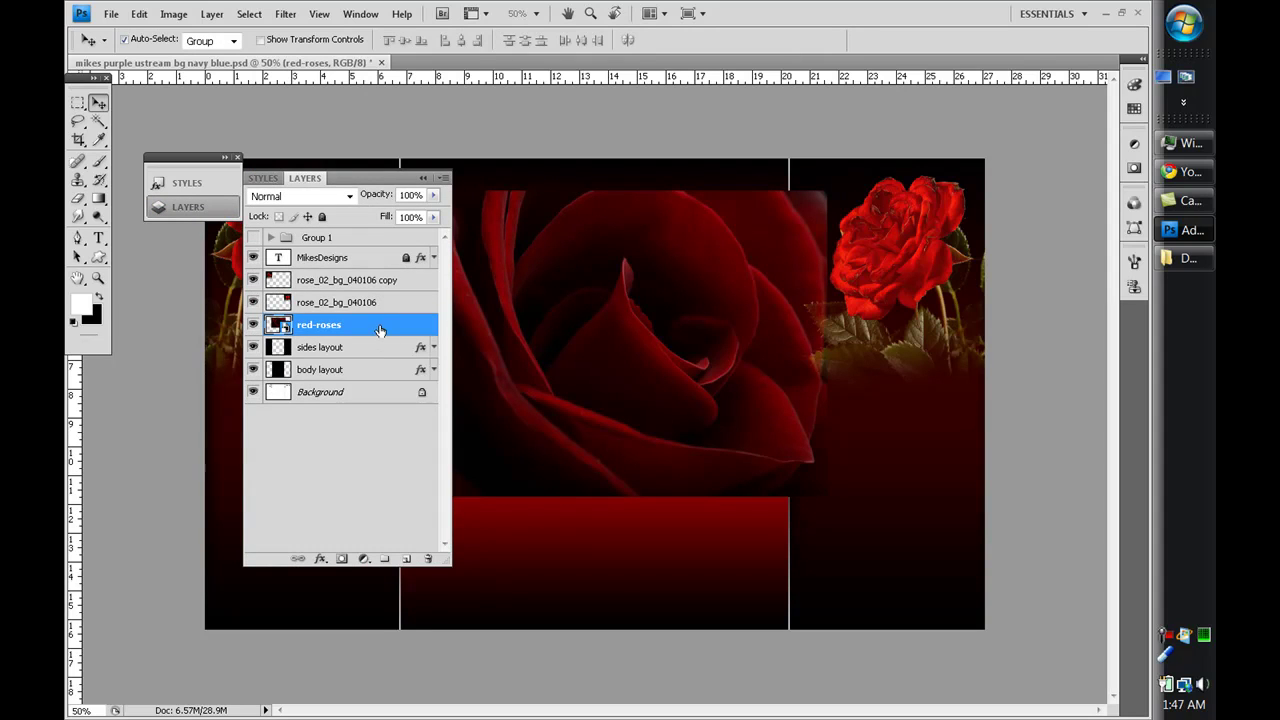
{"action": "left_click", "coordinate": [349, 197]}
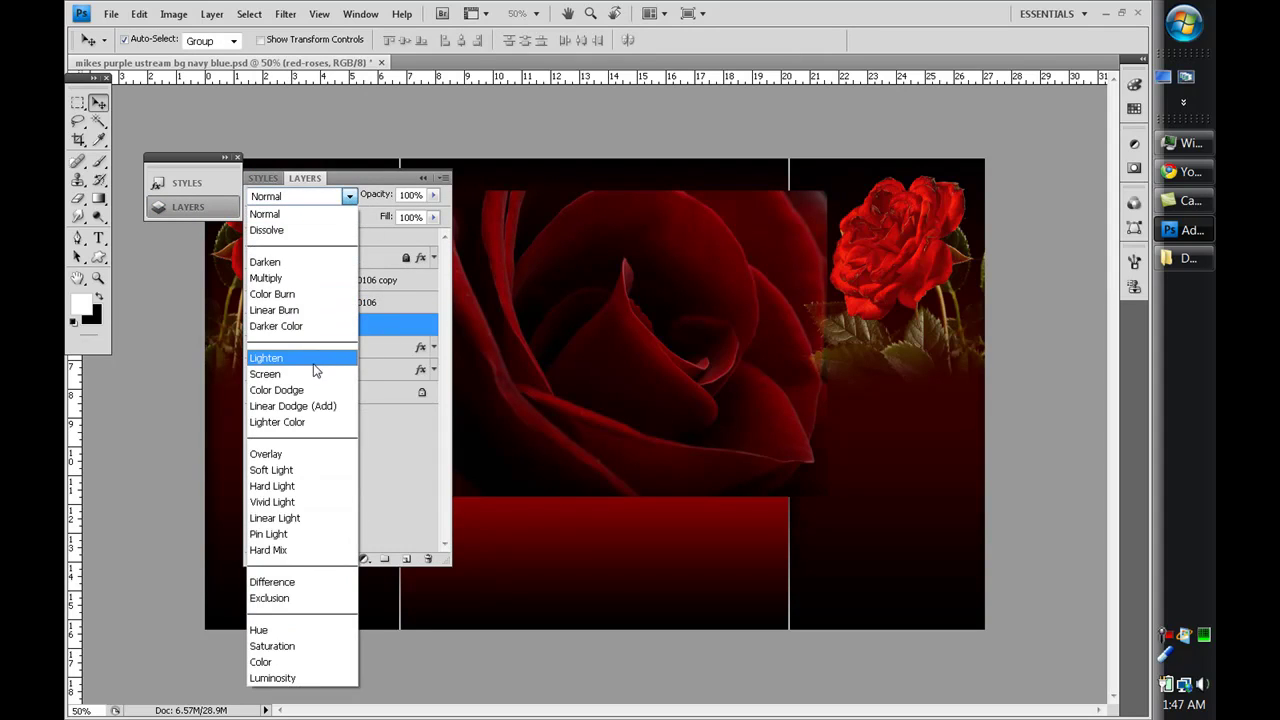
{"action": "left_click", "coordinate": [313, 374]}
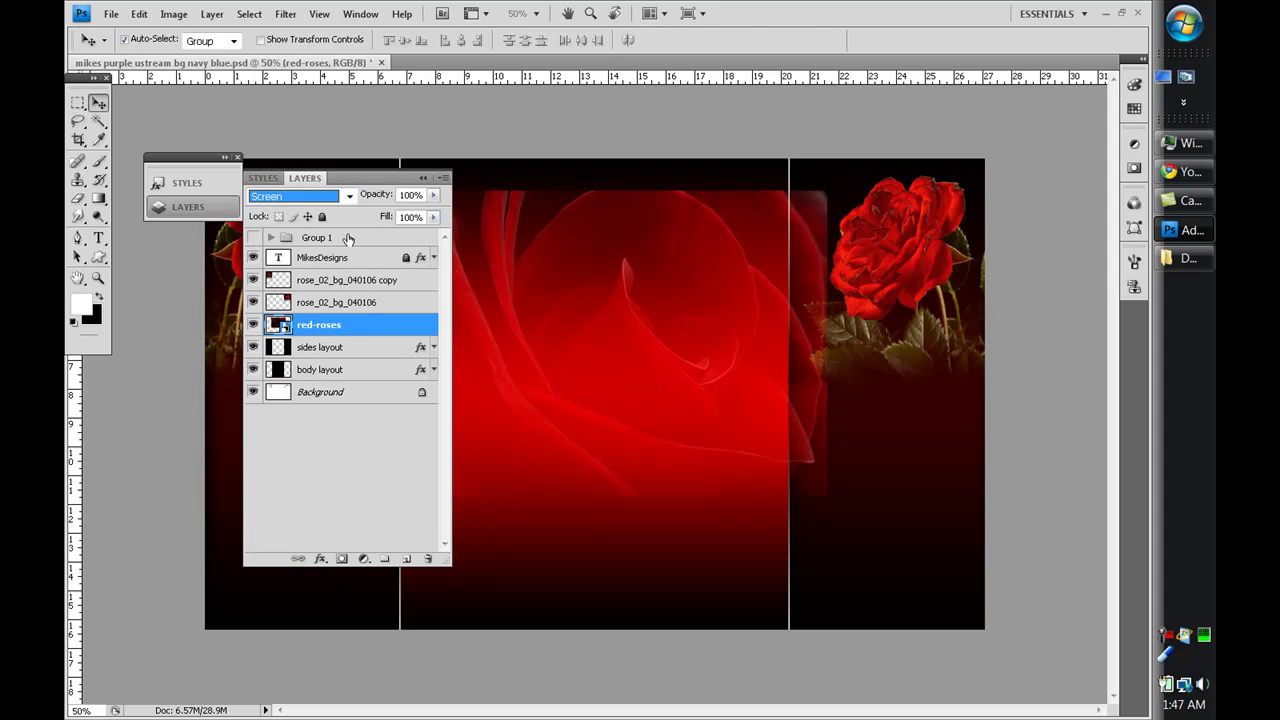
{"action": "left_click", "coordinate": [349, 197]}
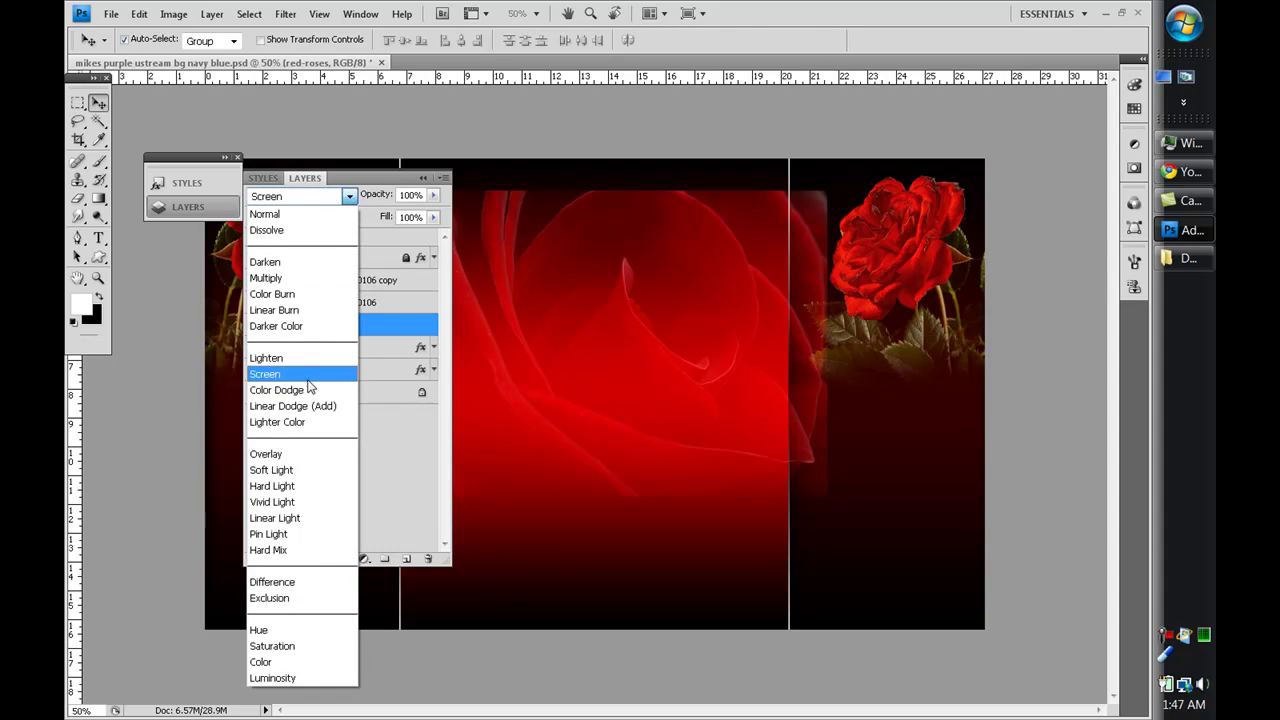
{"action": "left_click", "coordinate": [316, 470]}
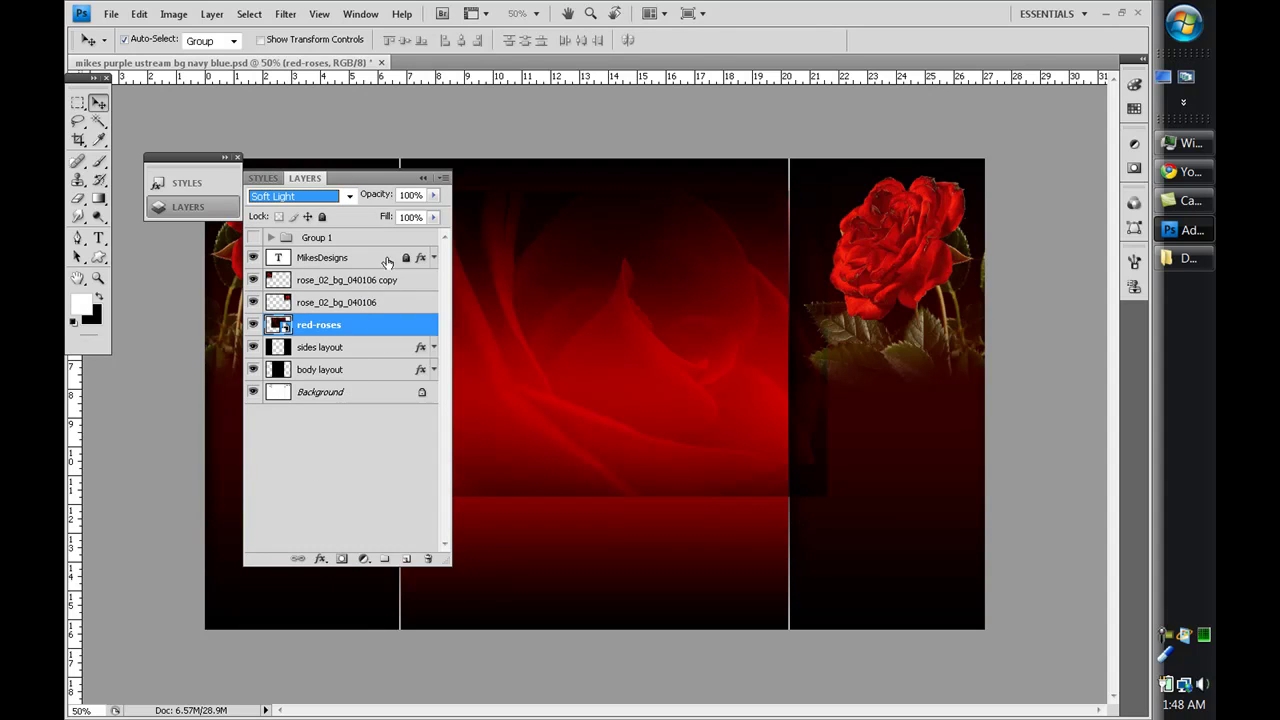
{"action": "key", "text": "Up"}
{"action": "key", "text": "Up"}
{"action": "key", "text": "Down"}
{"action": "key", "text": "Down"}
{"action": "key", "text": "Down"}
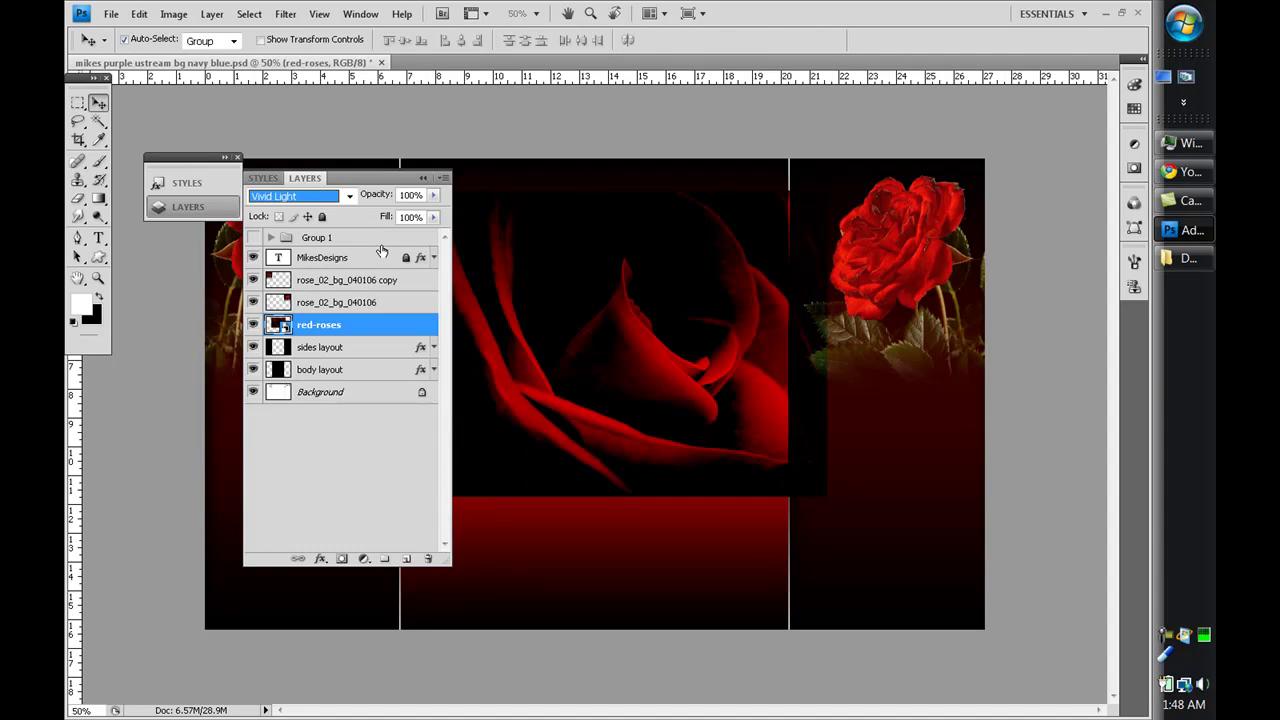
{"action": "key", "text": "Up"}
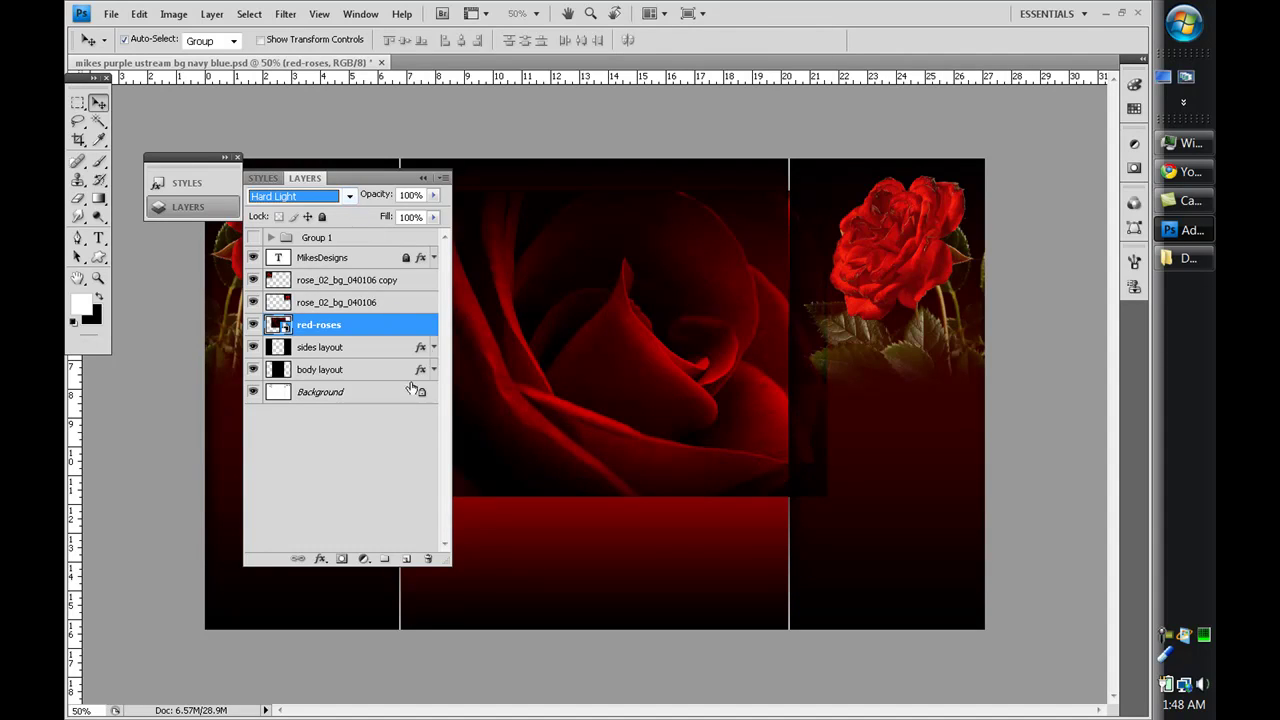
Set the red-roses layer's opacity to 80%.
{"action": "left_click", "coordinate": [431, 196]}
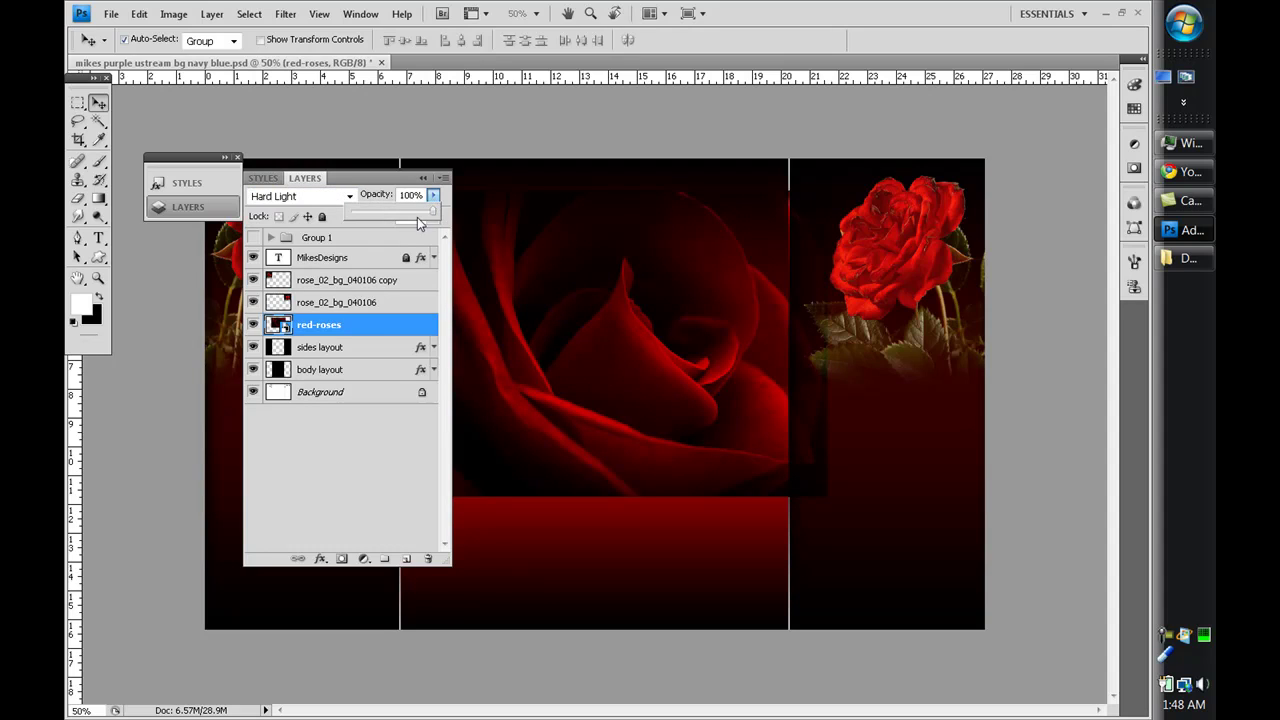
{"action": "mouse_move", "coordinate": [418, 217]}
{"action": "left_mouse_down"}
{"action": "mouse_move", "coordinate": [377, 218]}
{"action": "mouse_move", "coordinate": [418, 225]}
{"action": "left_mouse_up"}
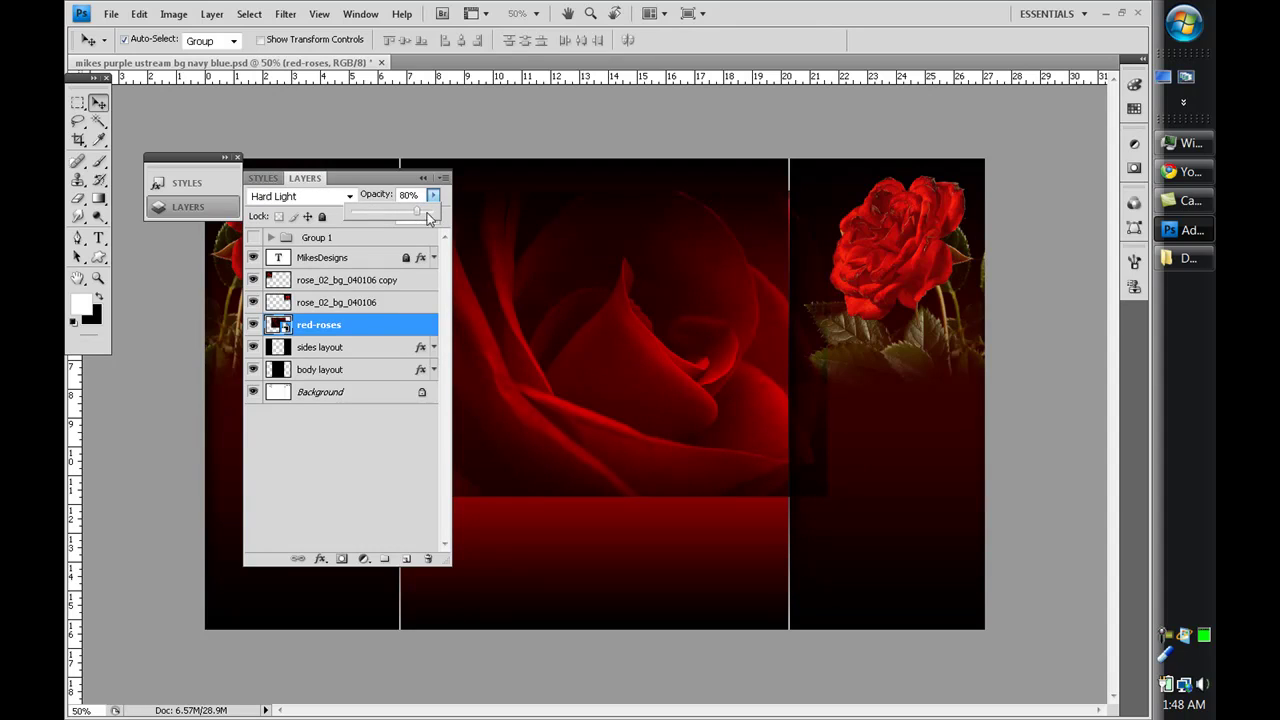
{"action": "left_click", "coordinate": [424, 177]}
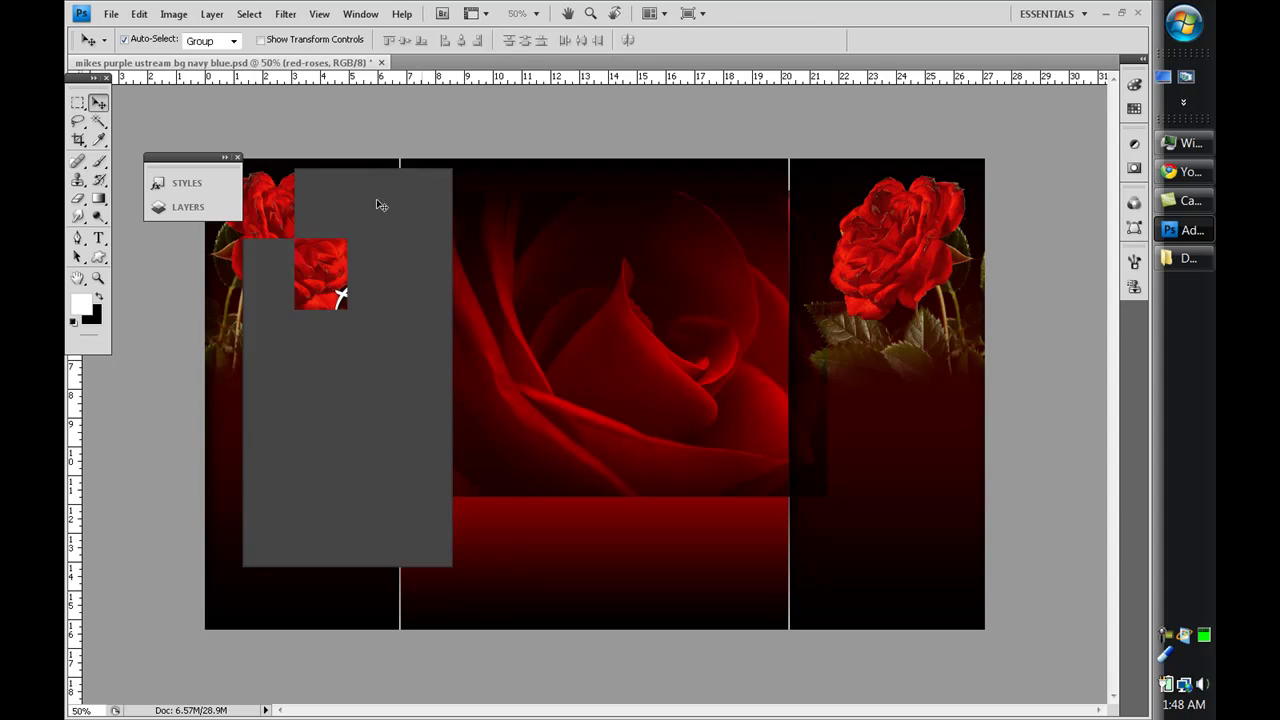
Rasterize the red-roses smart object layer so the Eraser can work on it.
{"action": "left_click", "coordinate": [77, 198]}
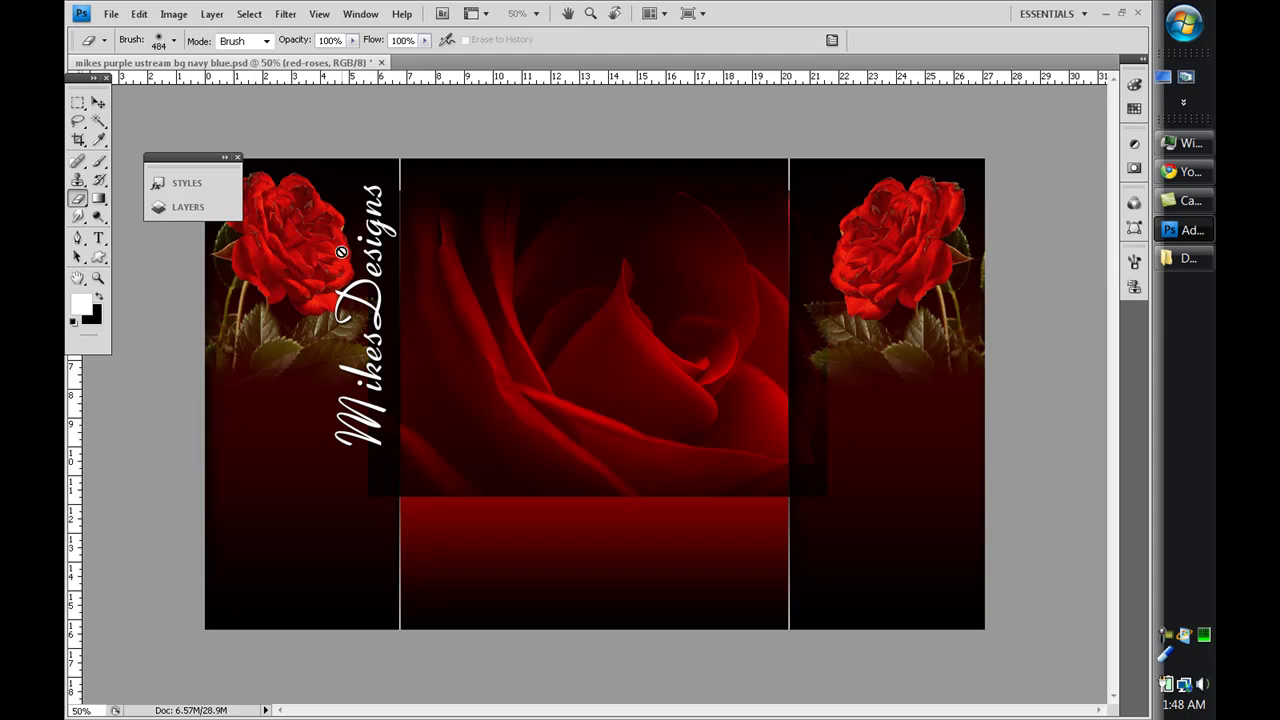
{"action": "left_click", "coordinate": [222, 208]}
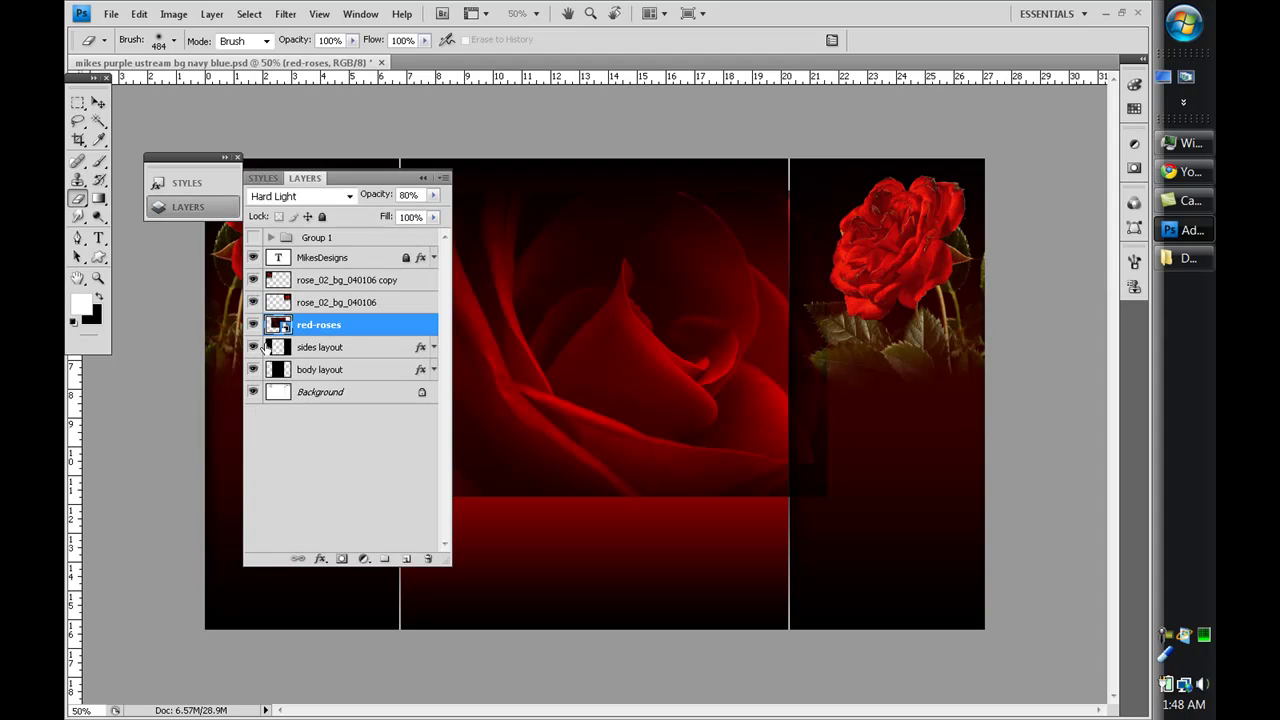
{"action": "right_click", "coordinate": [350, 328]}
{"action": "left_click", "coordinate": [420, 446]}
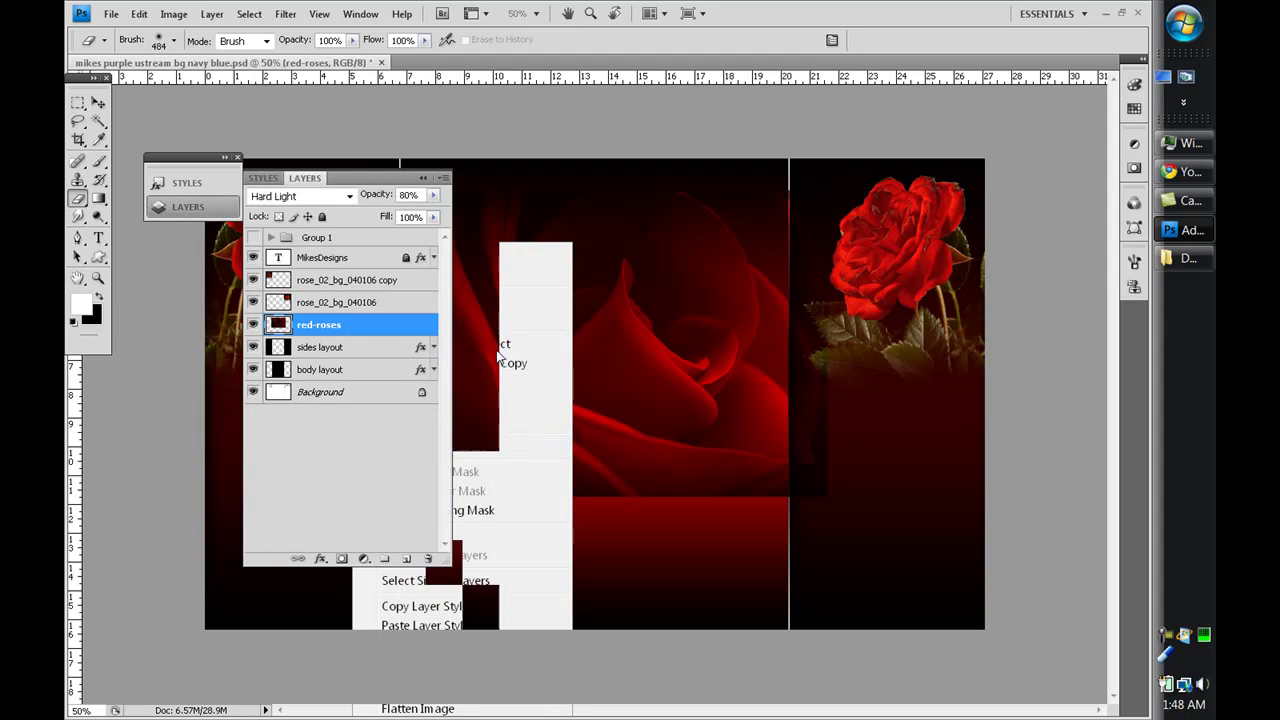
Fade the lower and upper edges of the central rose with the soft 484 px Eraser.
{"action": "left_click", "coordinate": [422, 177]}
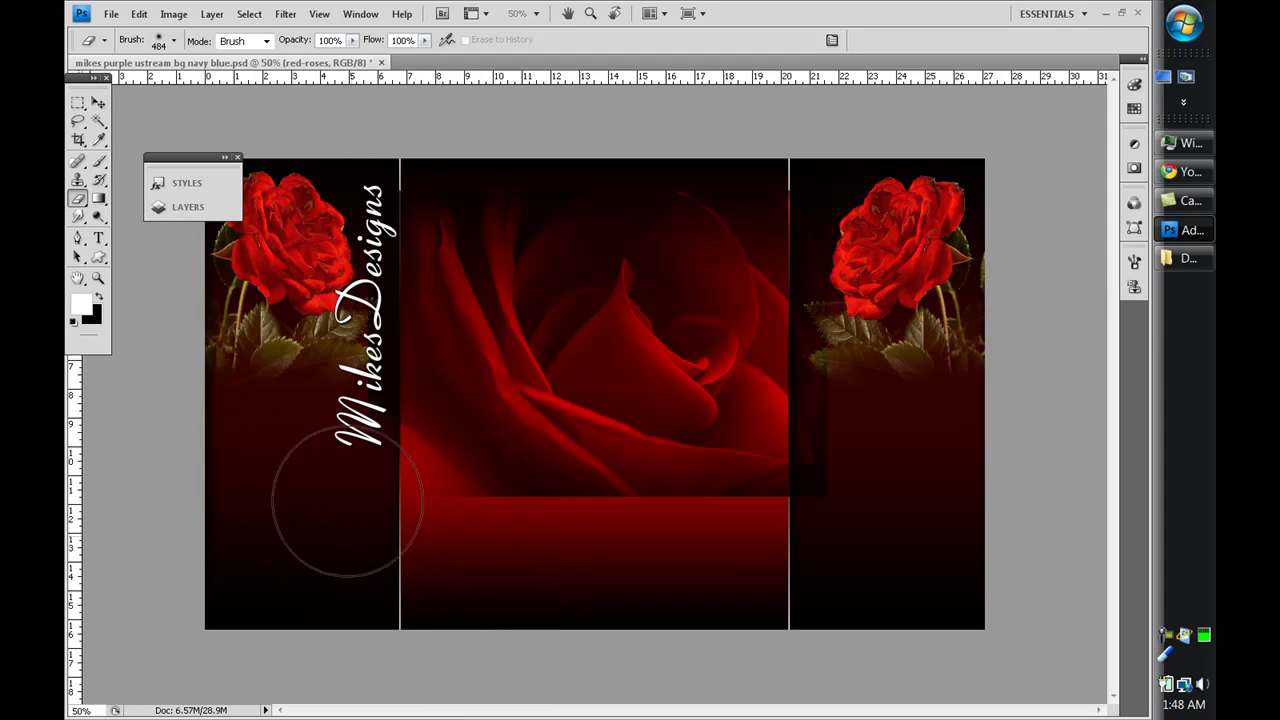
{"action": "mouse_move", "coordinate": [514, 565]}
{"action": "left_mouse_down"}
{"action": "mouse_move", "coordinate": [698, 565]}
{"action": "mouse_move", "coordinate": [736, 551]}
{"action": "mouse_move", "coordinate": [737, 568]}
{"action": "mouse_move", "coordinate": [866, 557]}
{"action": "left_mouse_up"}
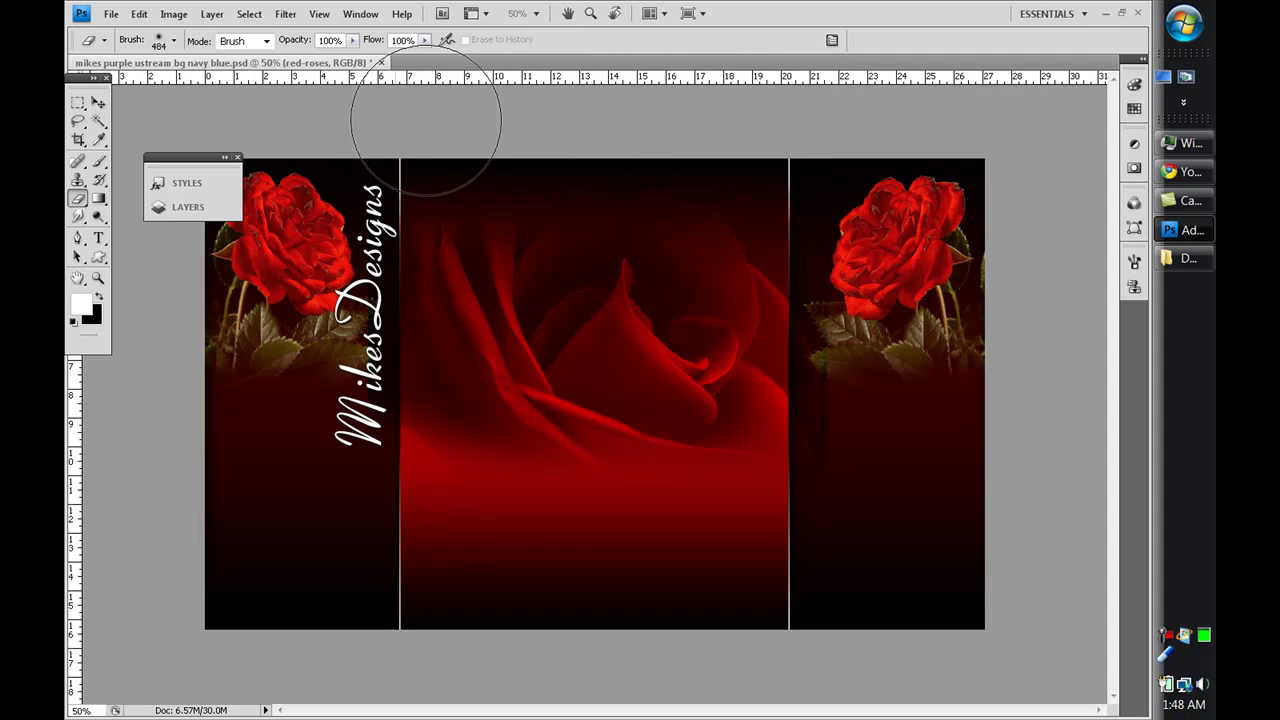
{"action": "left_click", "coordinate": [487, 196]}
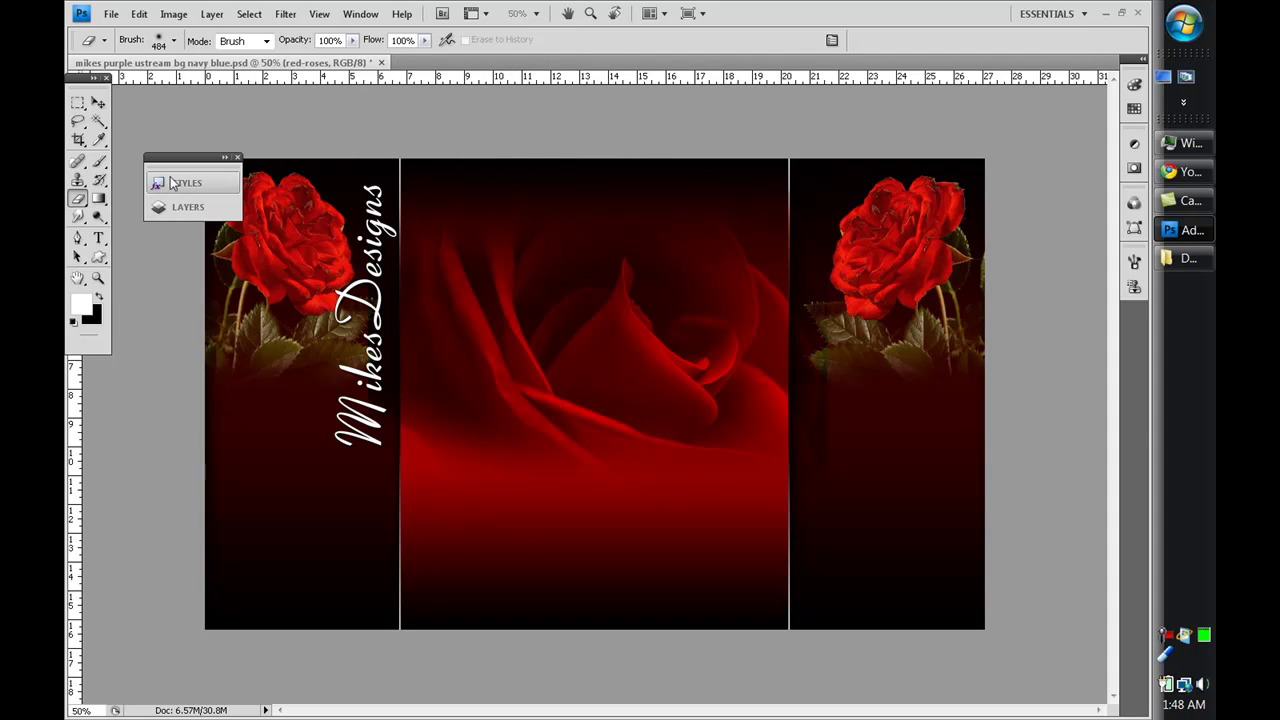
Delete the parts of the red-roses layer outside the centre panel, using the inverted body layout selection, and deselect.
{"action": "left_click", "coordinate": [187, 206]}
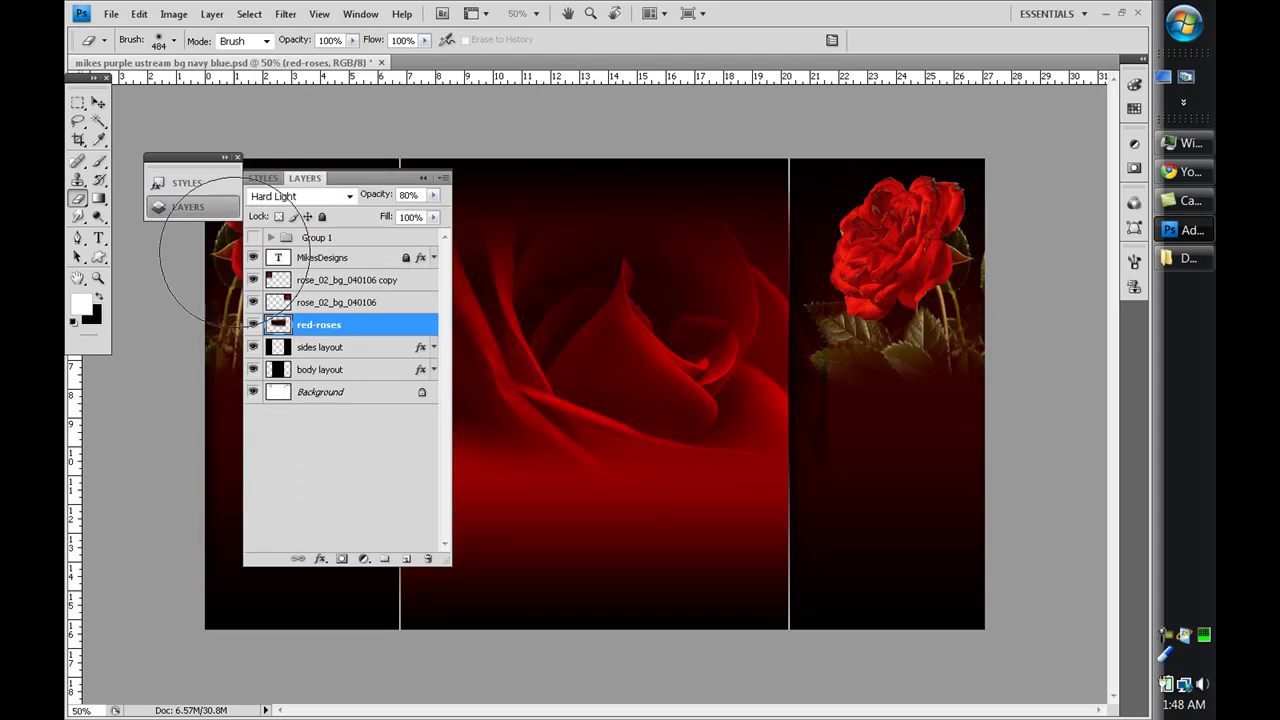
{"action": "left_click", "coordinate": [276, 369], "text": "ctrl"}
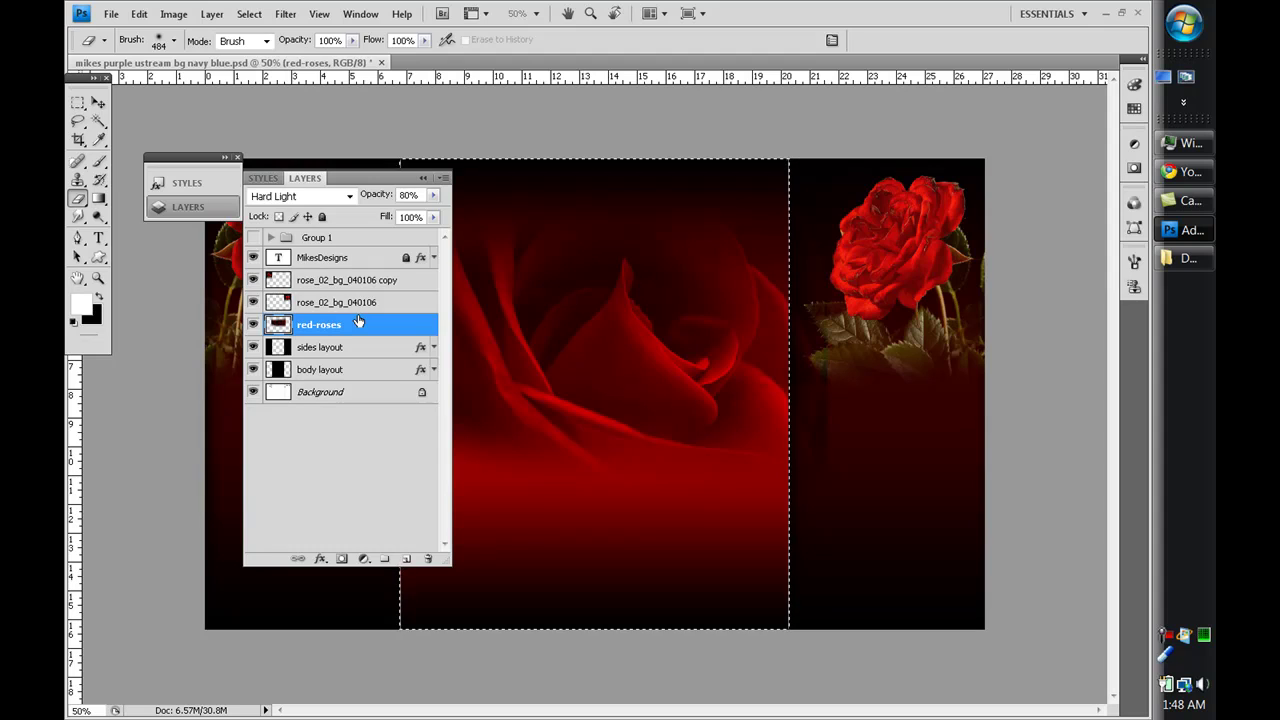
{"action": "key", "text": "ctrl+shift+i"}
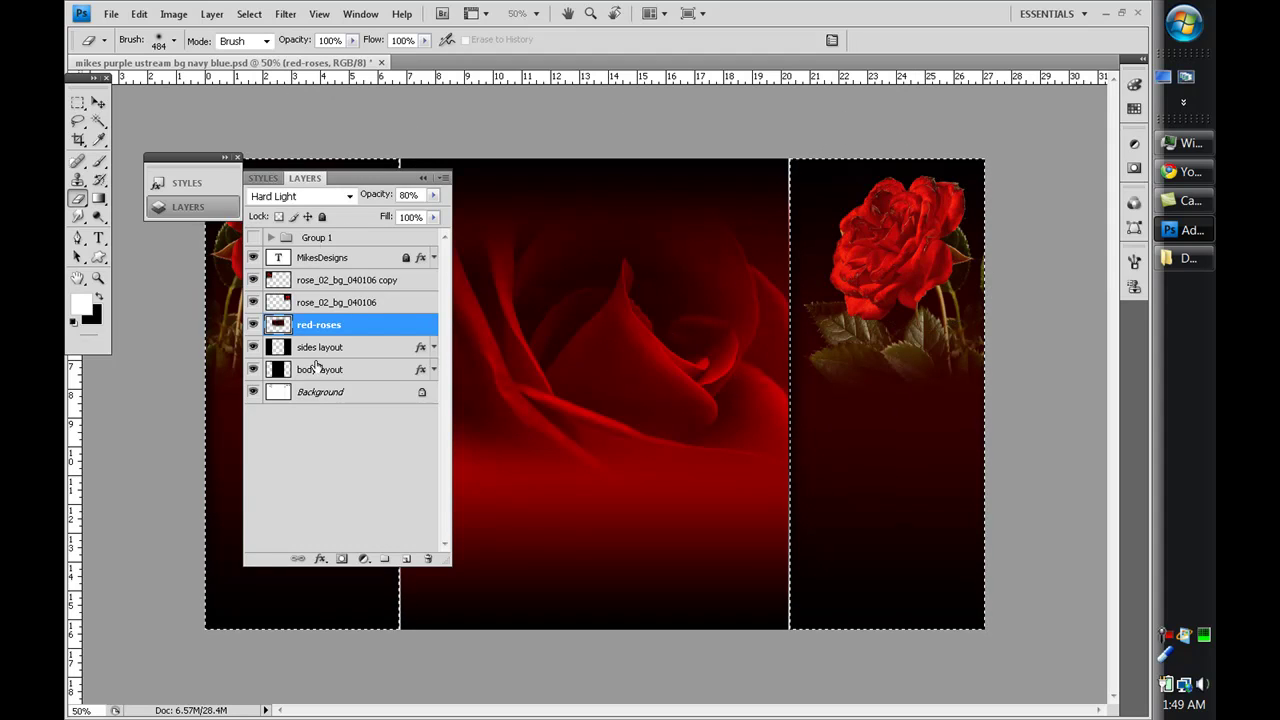
{"action": "left_click", "coordinate": [423, 178]}
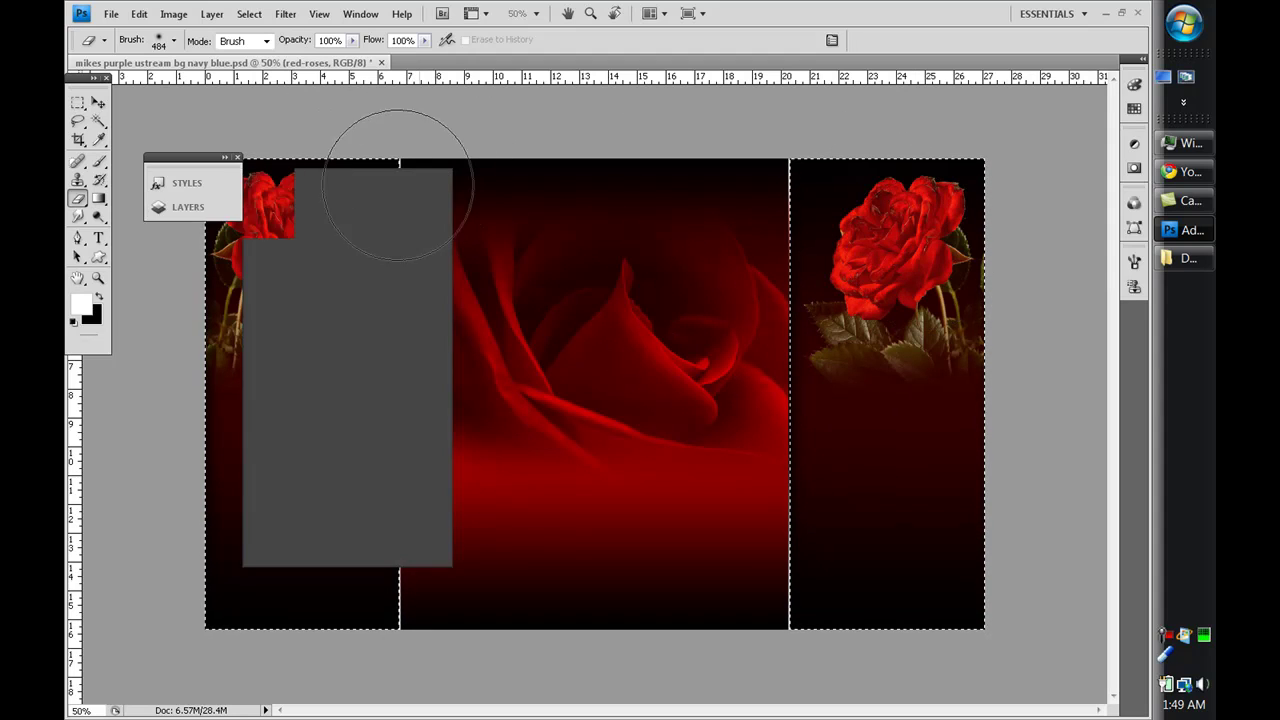
{"action": "key", "text": "ctrl+d"}
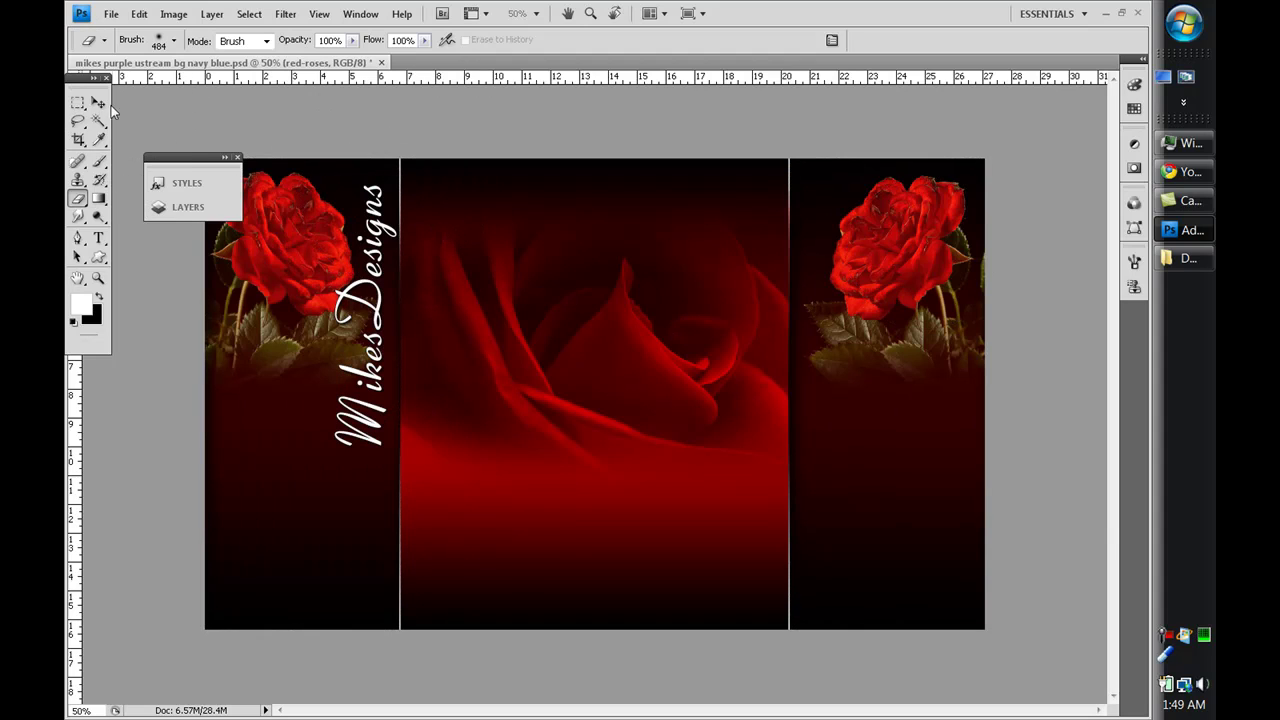
Save the document as a new Photoshop file named "valintines day layout" in the Pictures folder.
{"action": "left_click", "coordinate": [97, 104]}
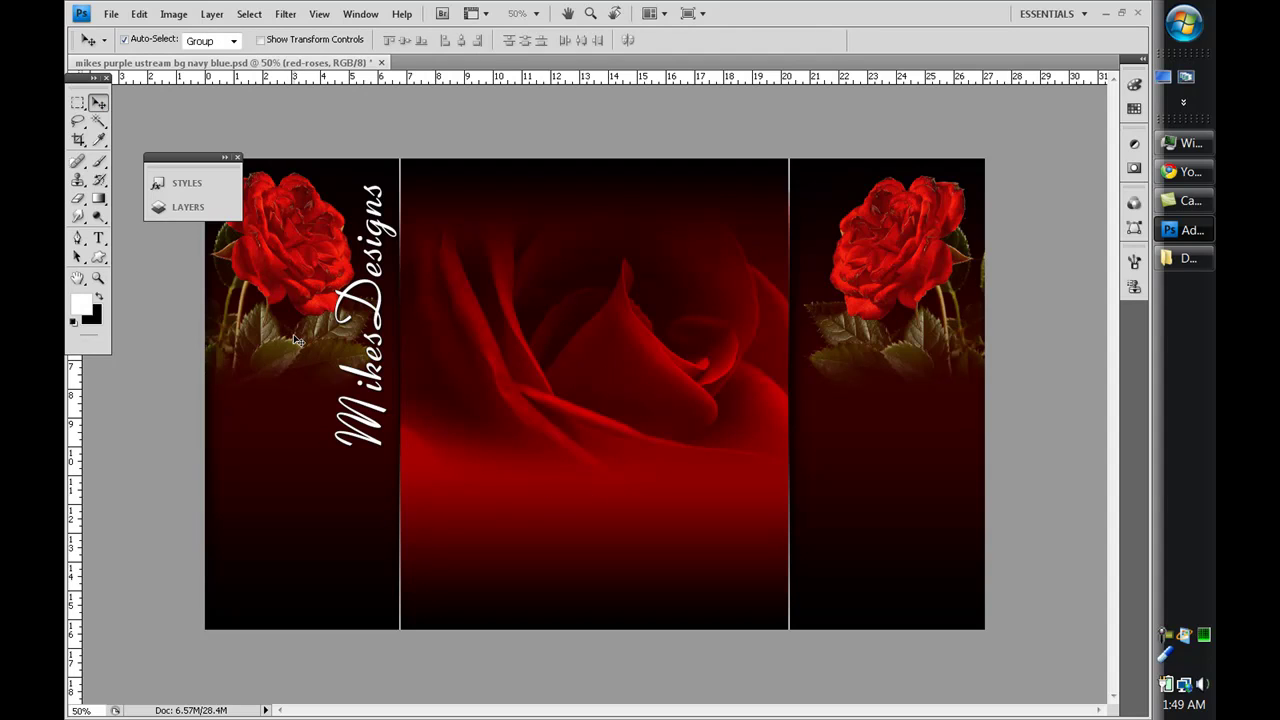
{"action": "key", "text": "ctrl+shift+s"}
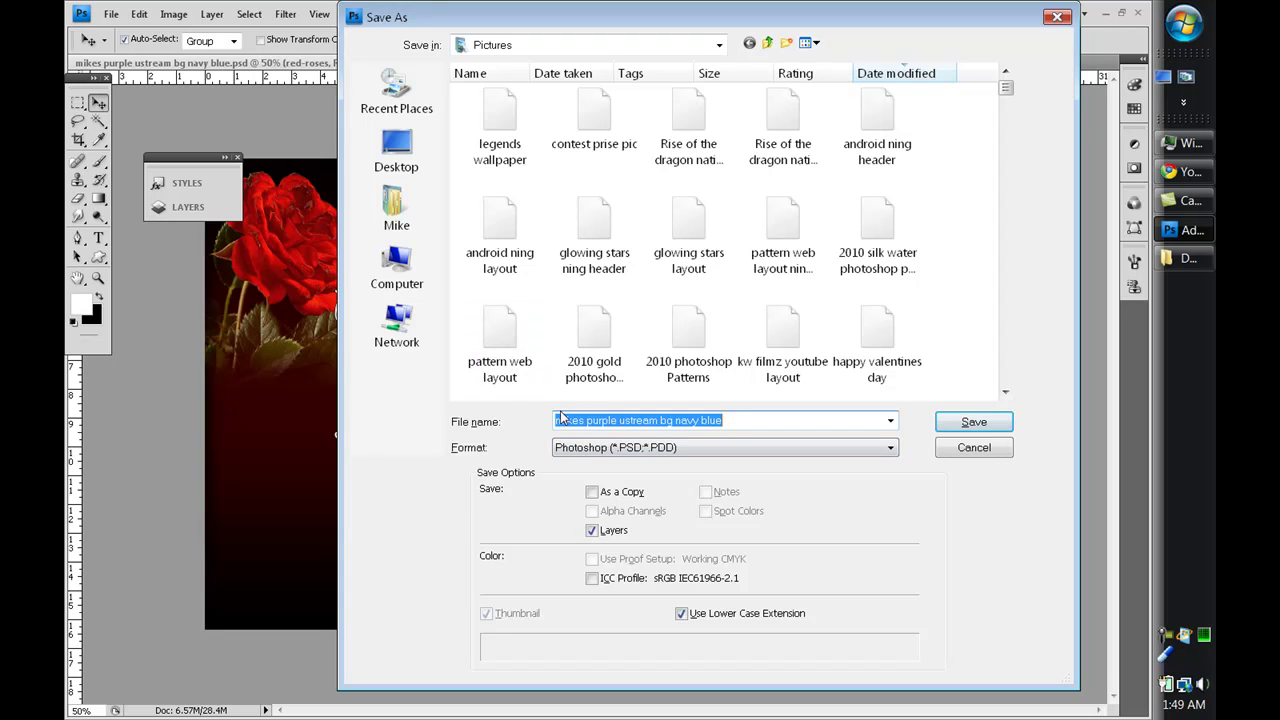
{"action": "type", "text": "valintines day layout"}
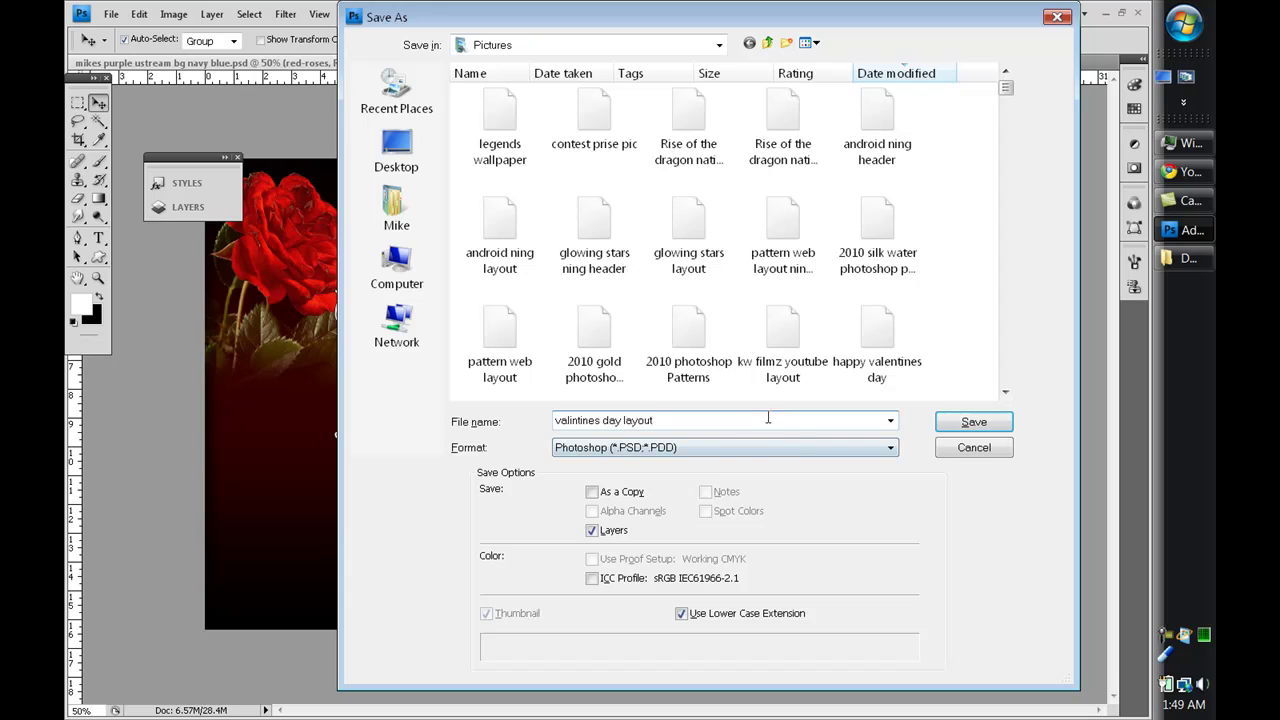
{"action": "left_click", "coordinate": [950, 424]}
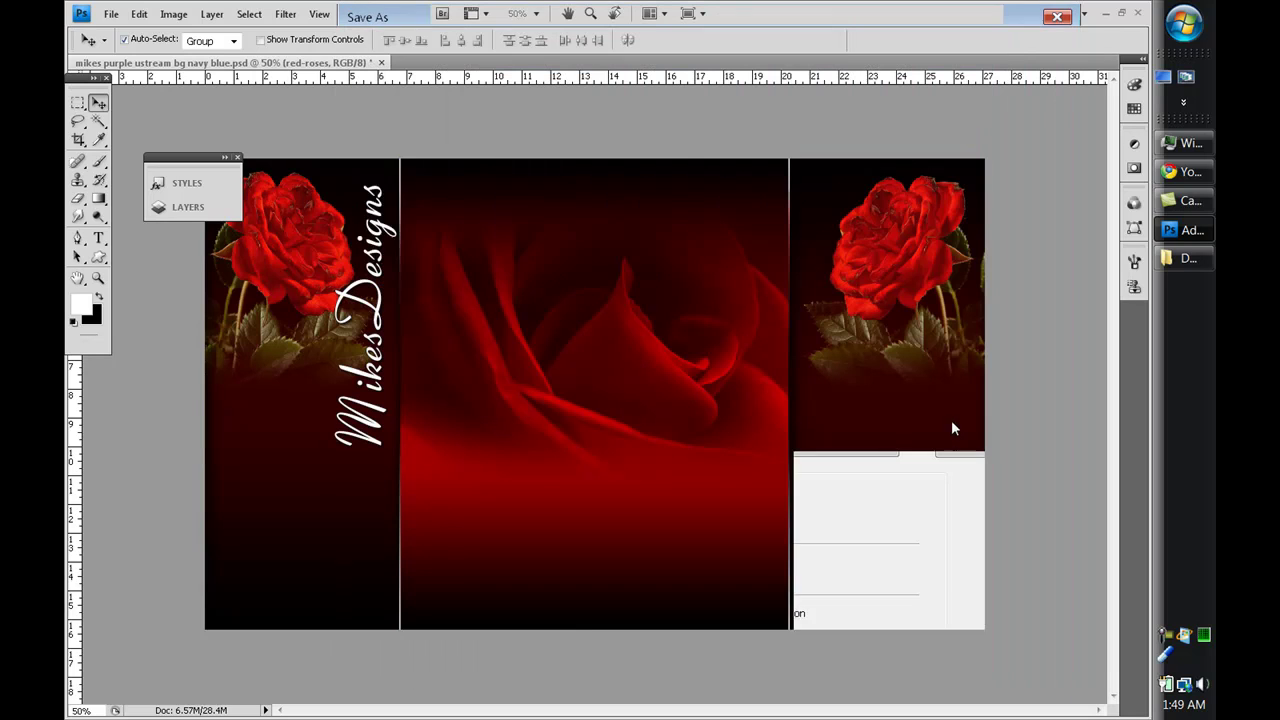
{"action": "left_click", "coordinate": [672, 194]}
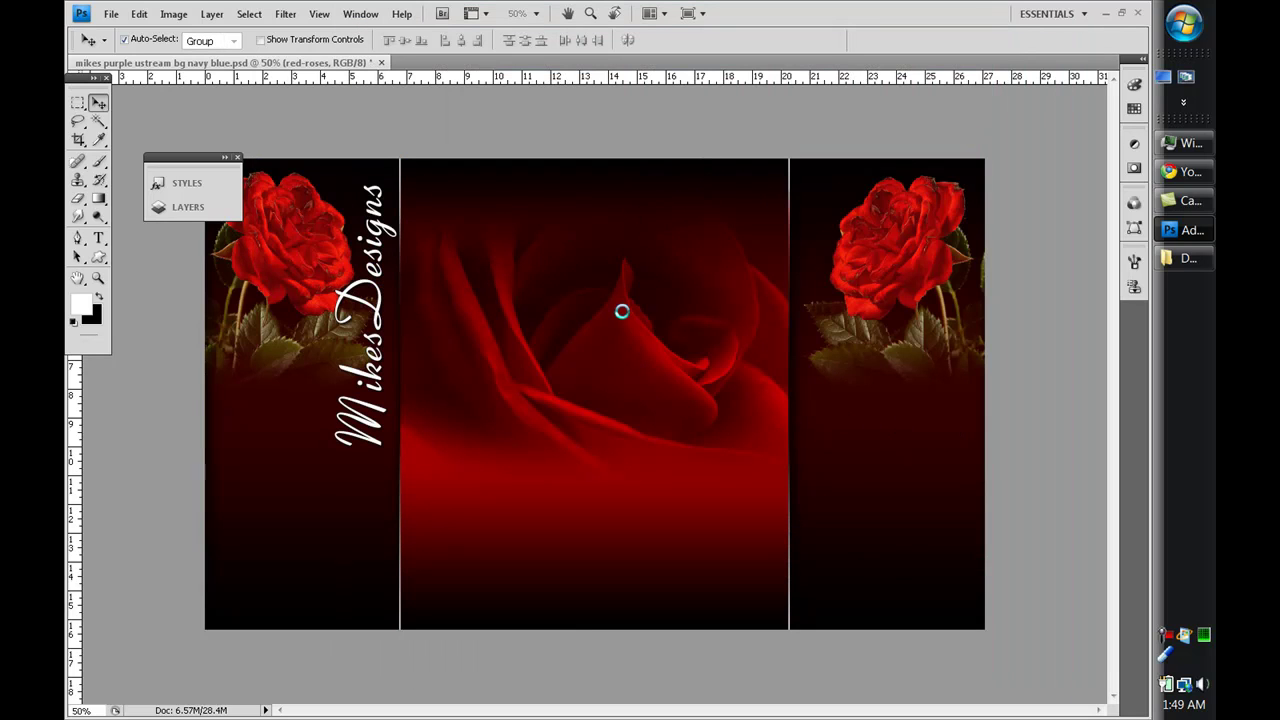